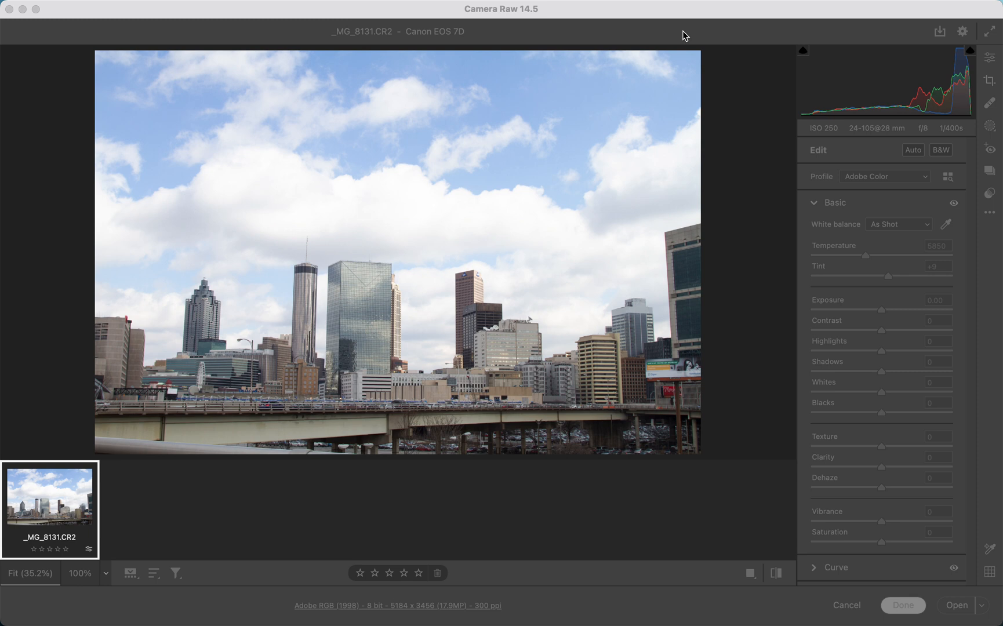
mouse_move(355, 612)
click(184, 475)
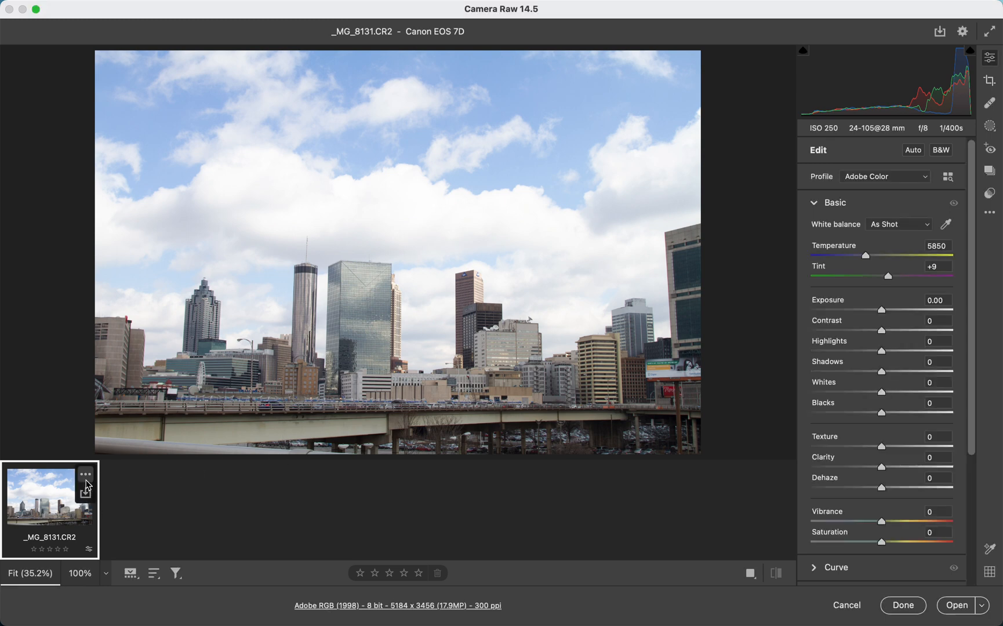
mouse_move(70, 519)
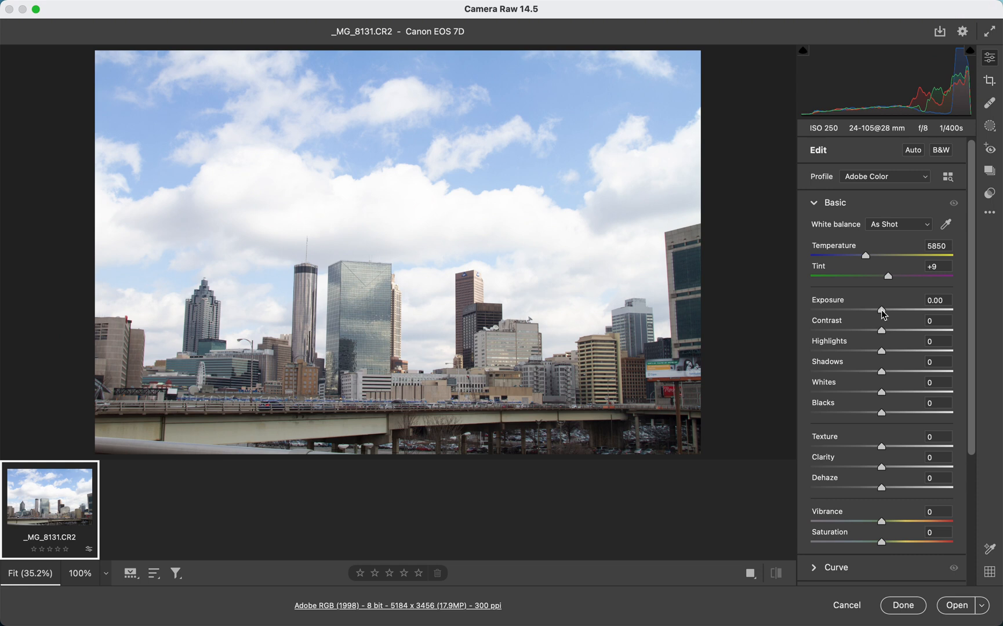
- Try Exposure values from -3.70 to +0.05 on the skyline photo, reset the exposure, and set it to -0.15
drag(882, 313, 831, 319)
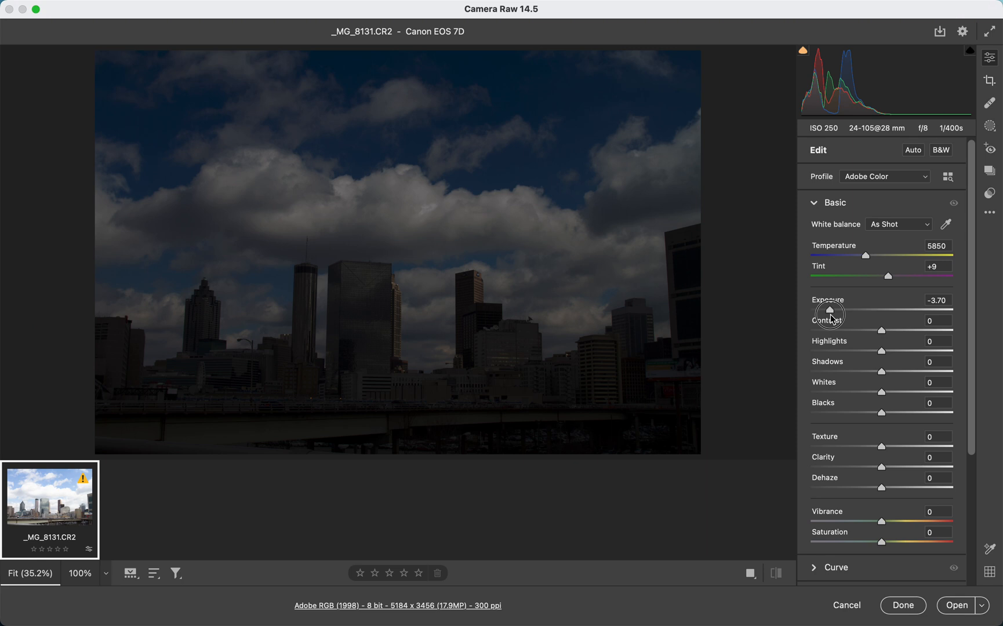
drag(831, 318, 865, 317)
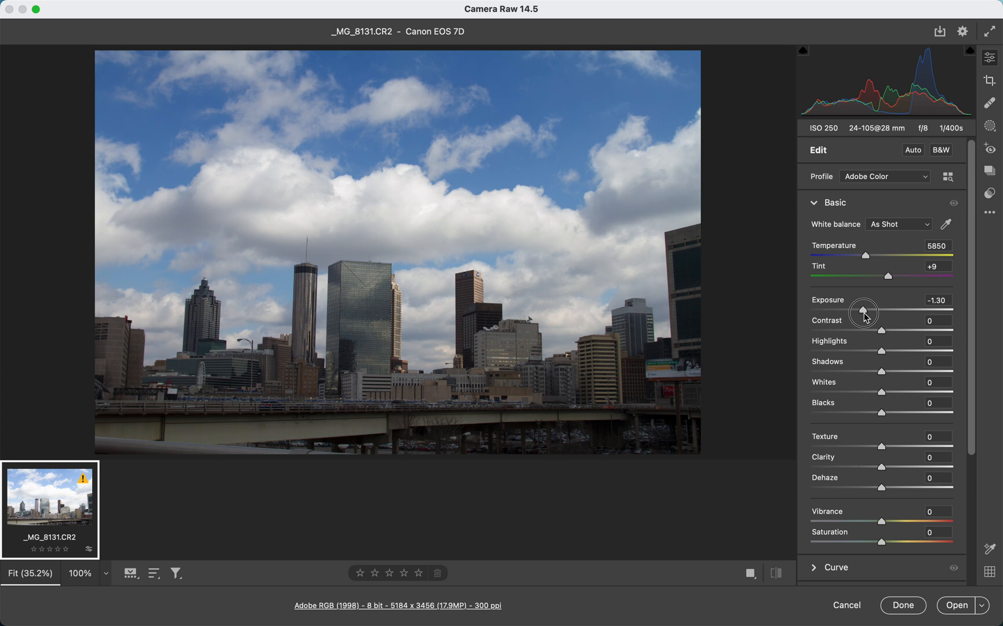
drag(864, 314, 882, 317)
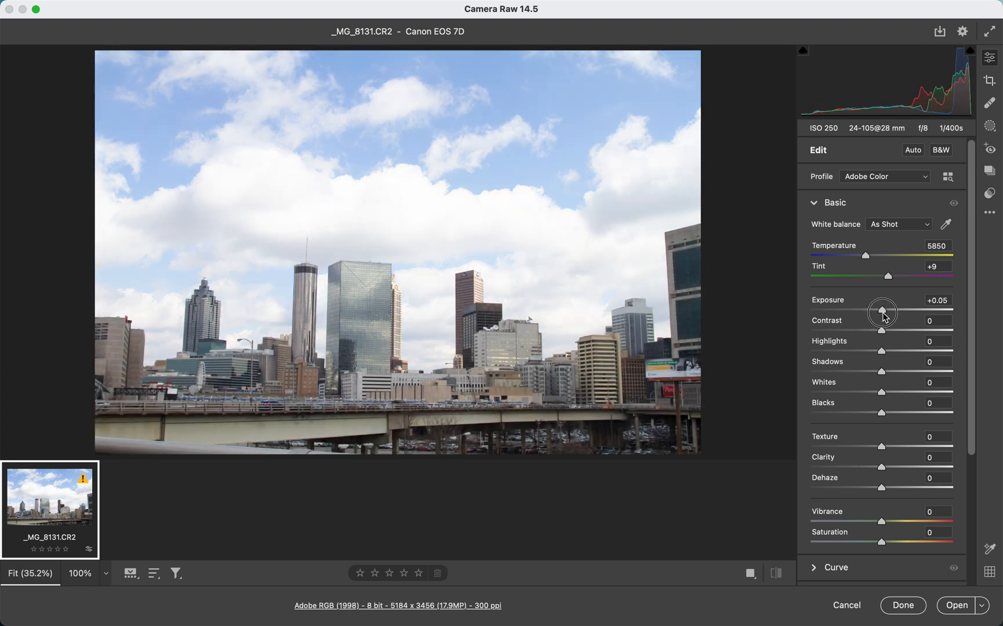
double_click(882, 316)
drag(883, 316, 880, 315)
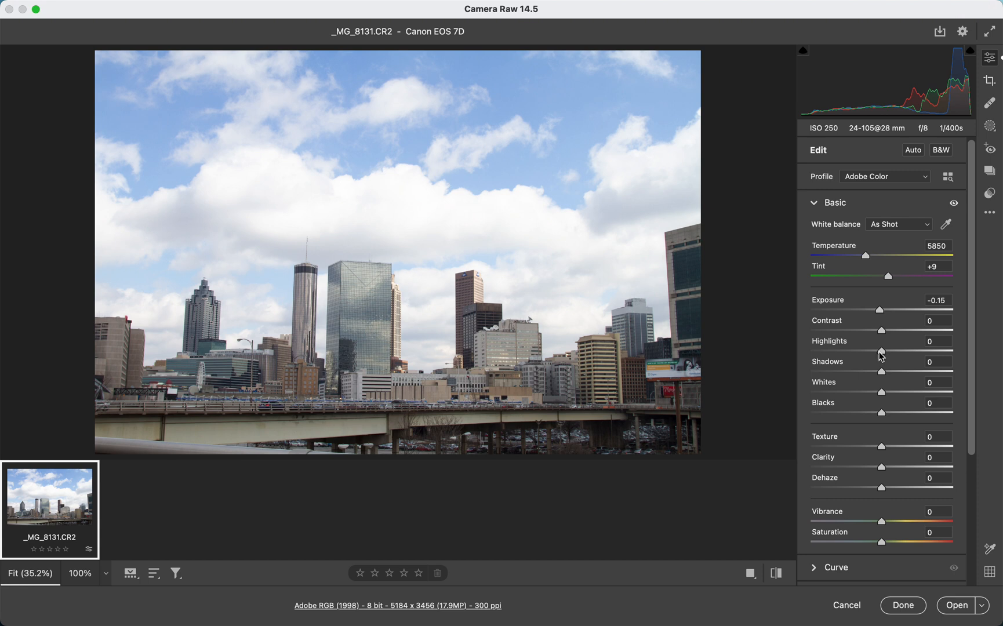
- Set Highlights to -100 and check the cloud detail at 100% magnification
drag(878, 351, 805, 354)
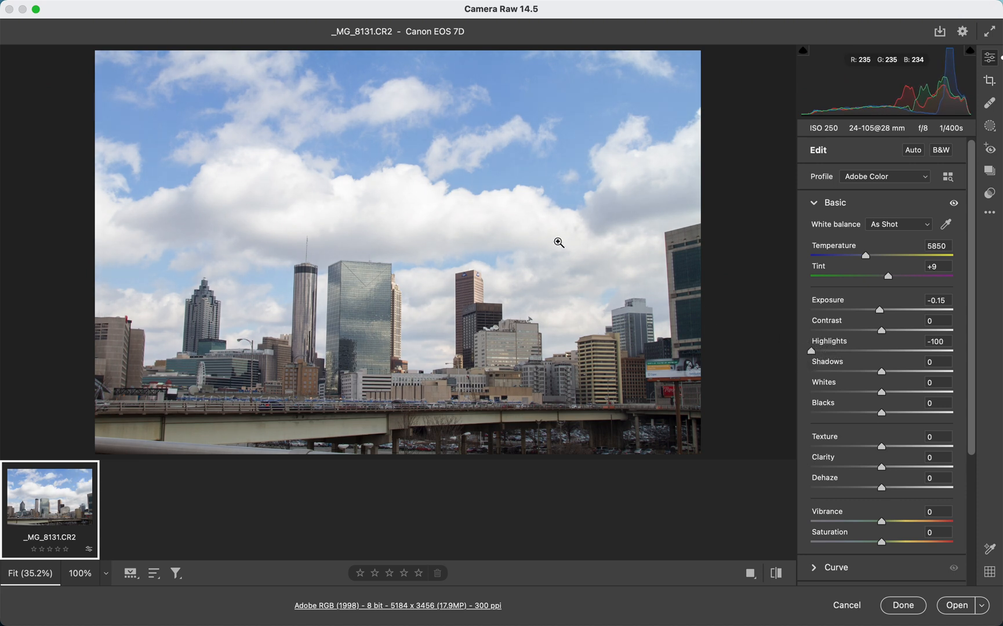
click(380, 200)
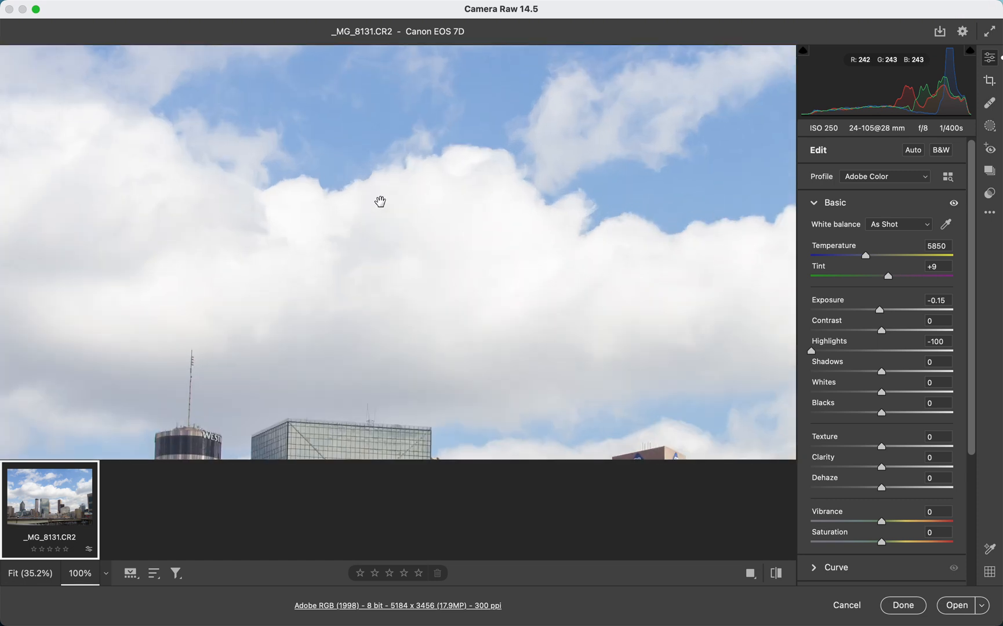
click(385, 257)
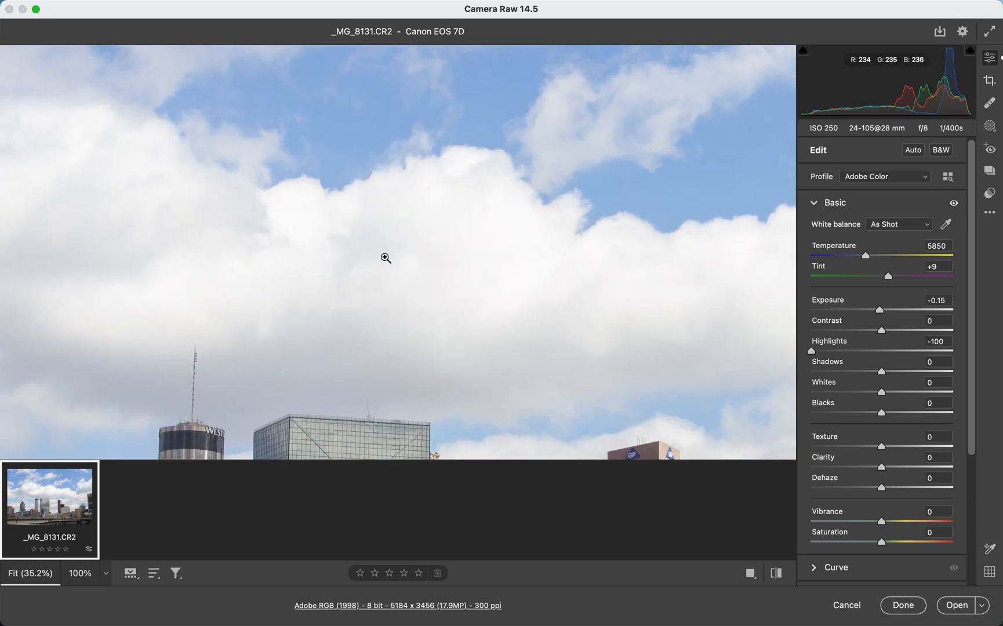
click(556, 259)
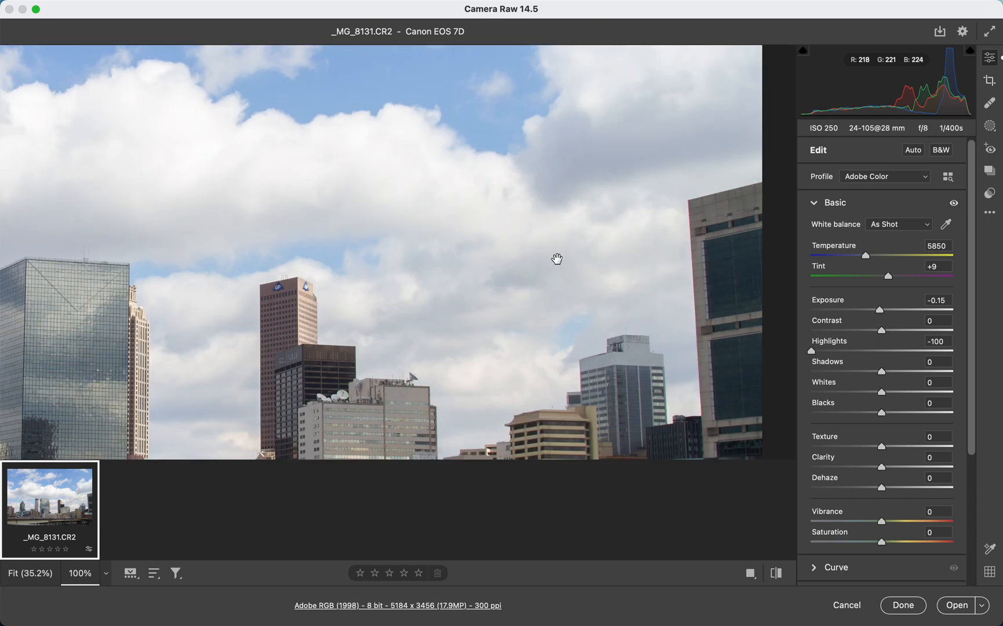
click(554, 255)
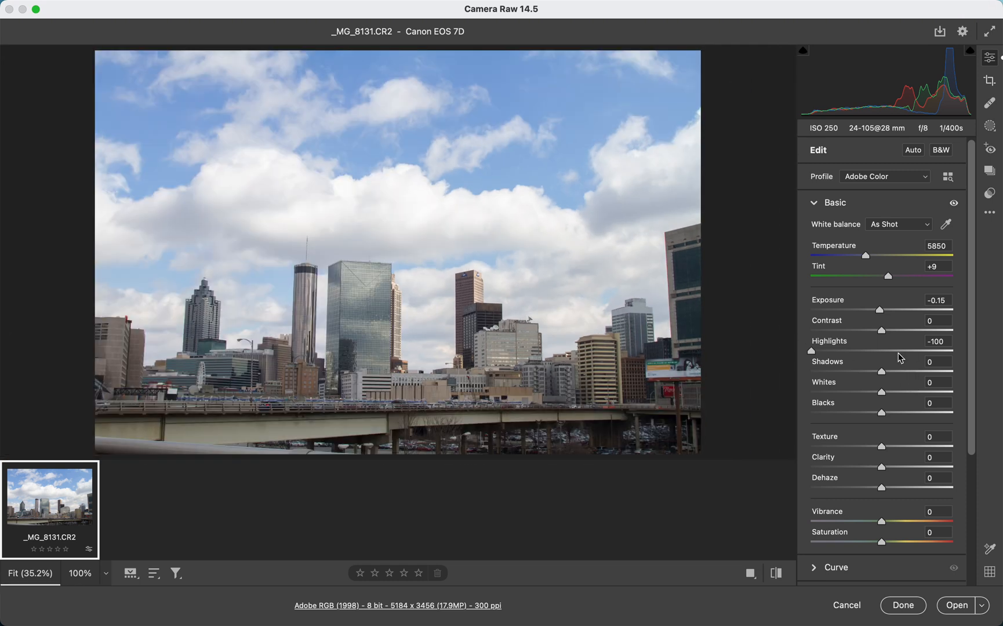
- Compare the clouds with Highlights at +100 in close-up, and return Highlights to -100
click(883, 351)
drag(885, 351, 996, 355)
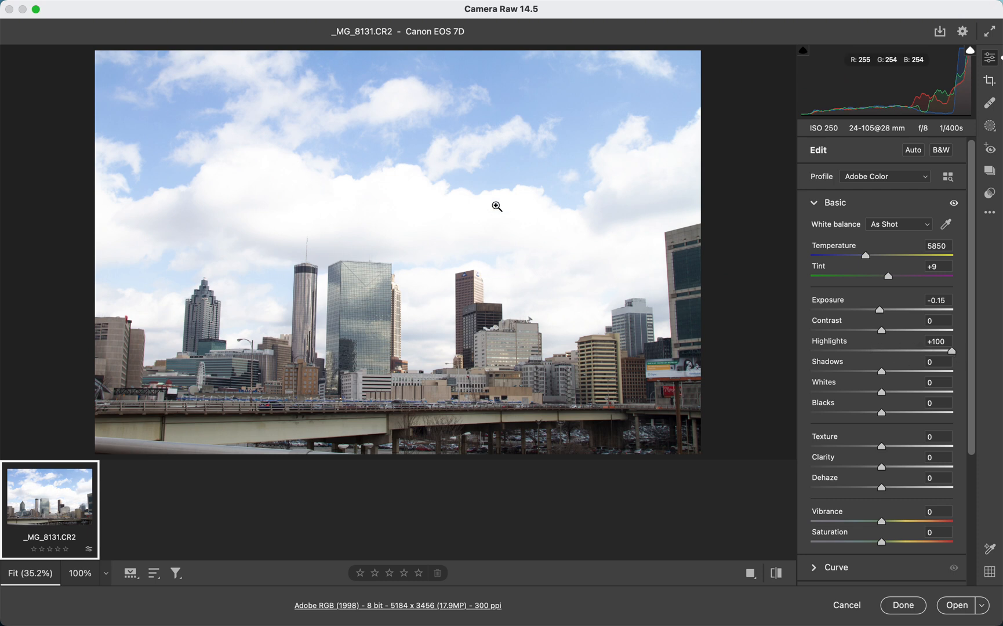
click(494, 205)
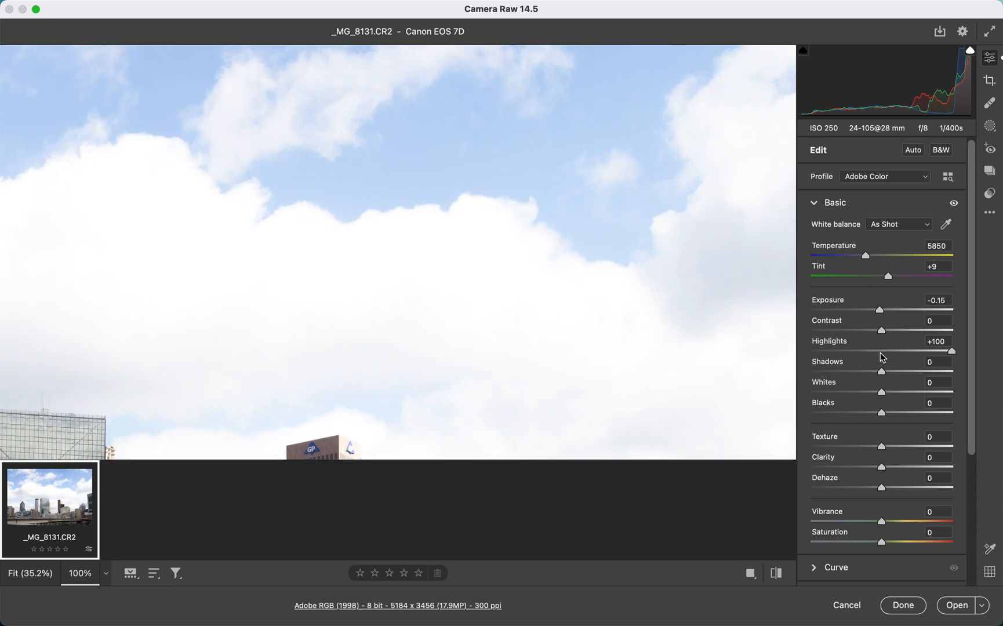
drag(880, 351, 761, 365)
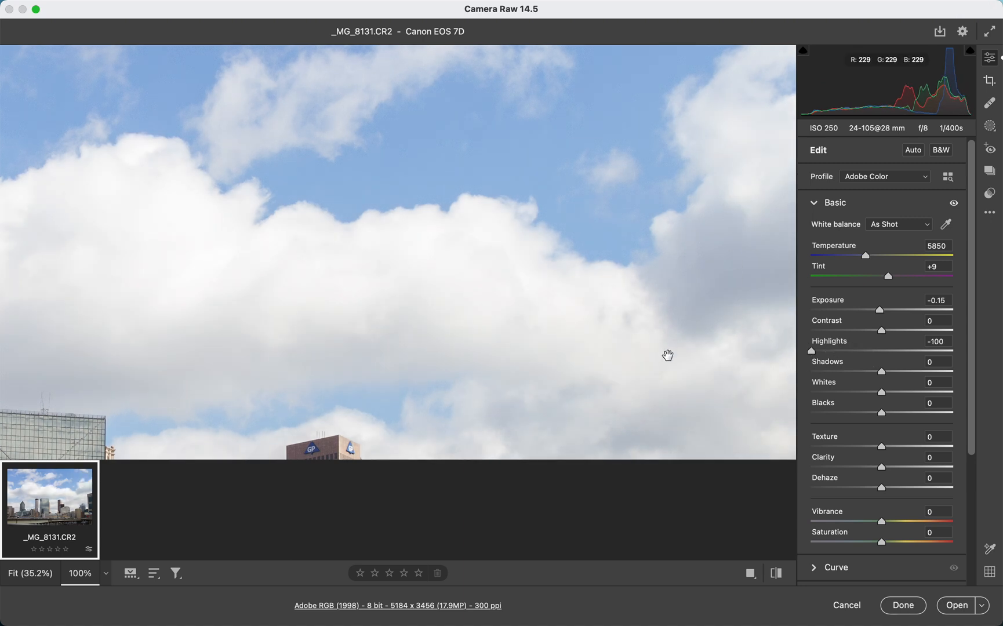
click(432, 240)
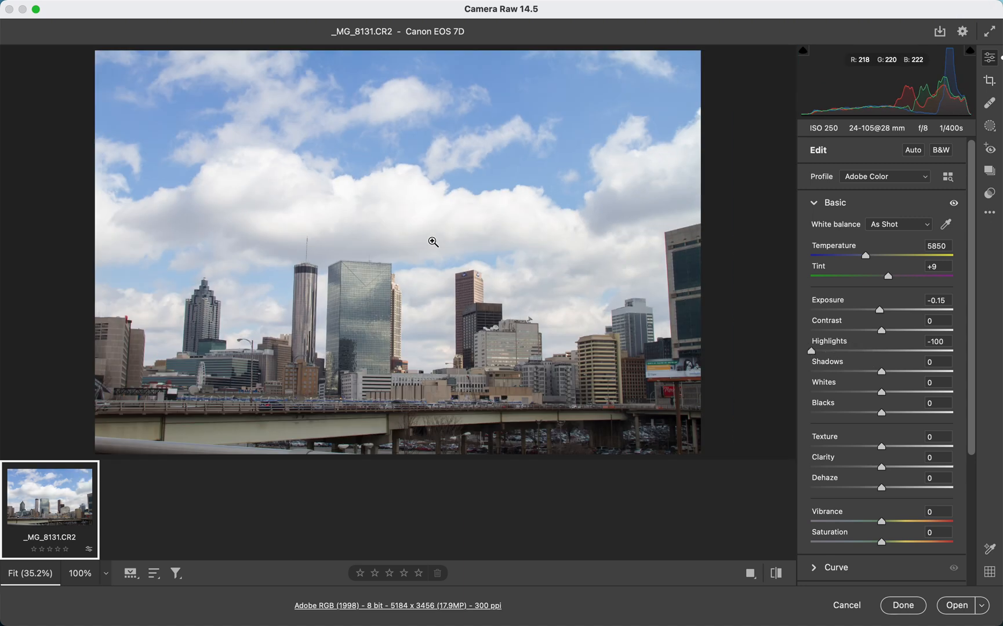
- Lower Exposure to -0.55 and raise Shadows to +52
click(880, 311)
drag(880, 311, 875, 314)
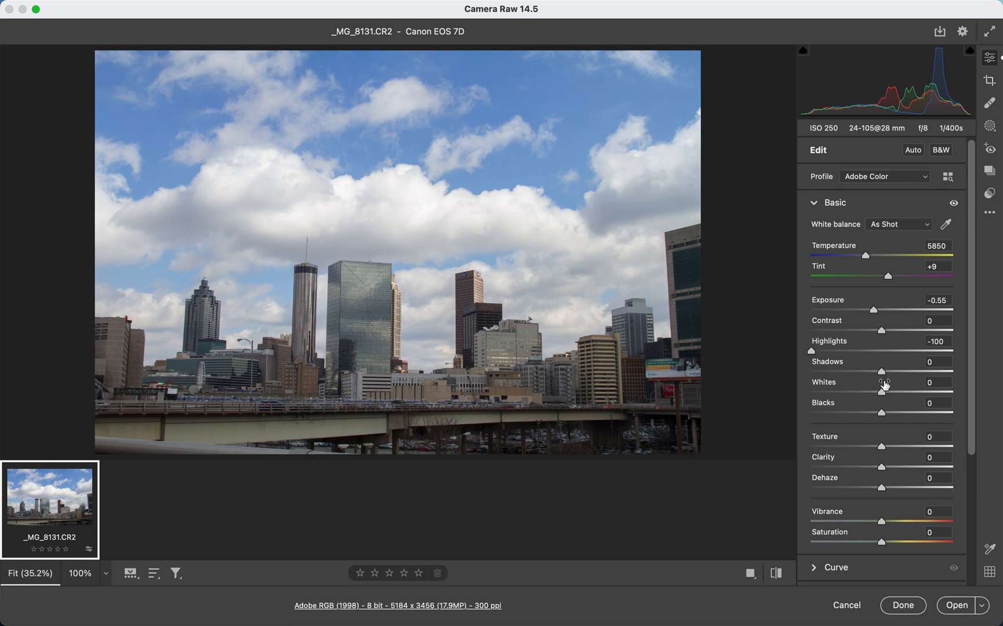
drag(883, 371, 918, 373)
mouse_move(918, 371)
mouse_down()
mouse_move(948, 366)
mouse_move(906, 377)
mouse_move(920, 378)
mouse_up()
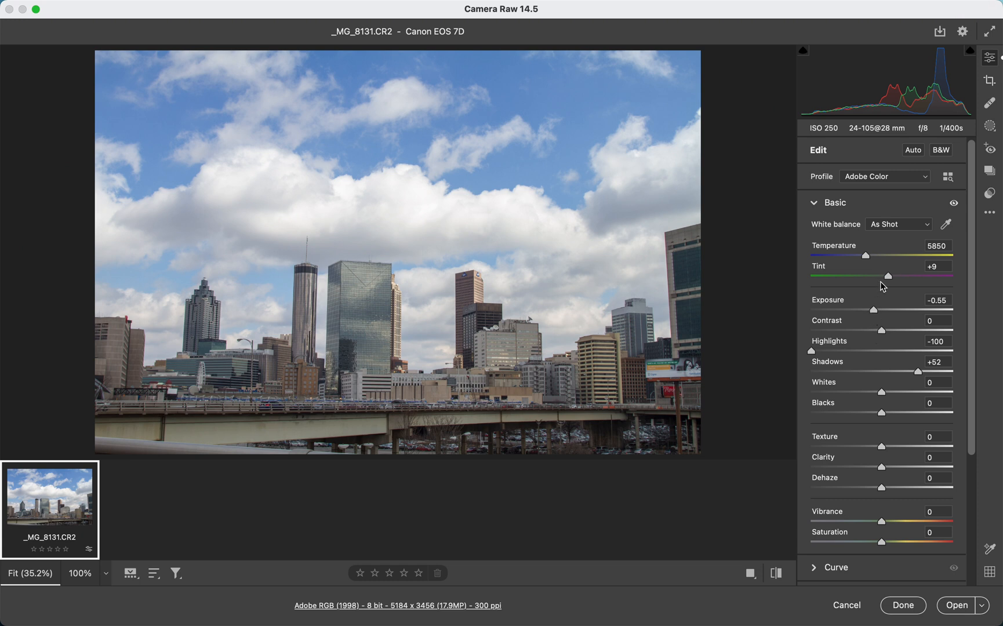
- Try the Adobe Landscape, Portrait, Standard and Vivid profiles on the photo, and return to Adobe Color
click(885, 177)
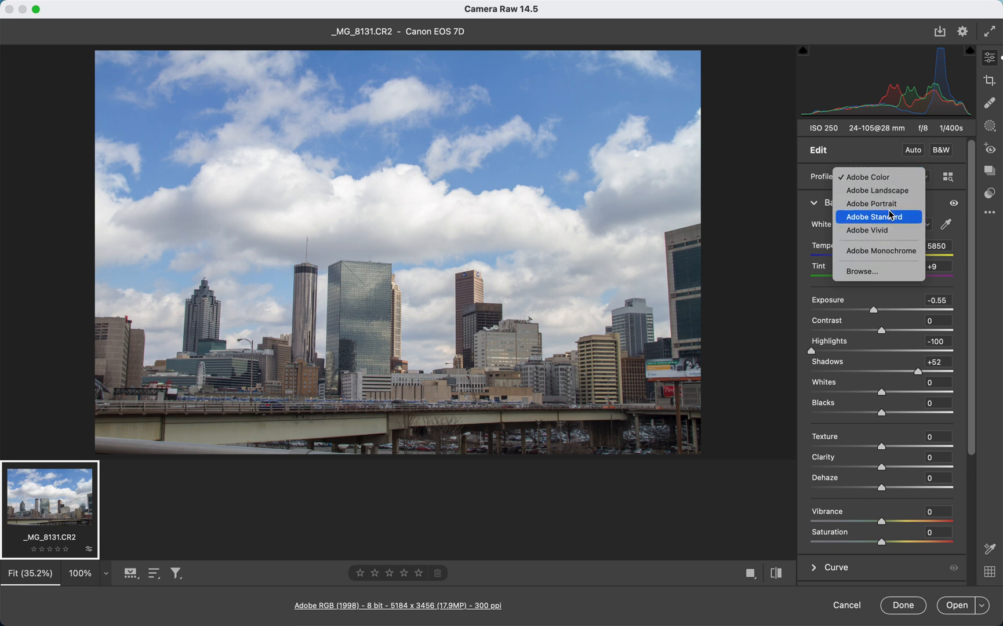
click(885, 196)
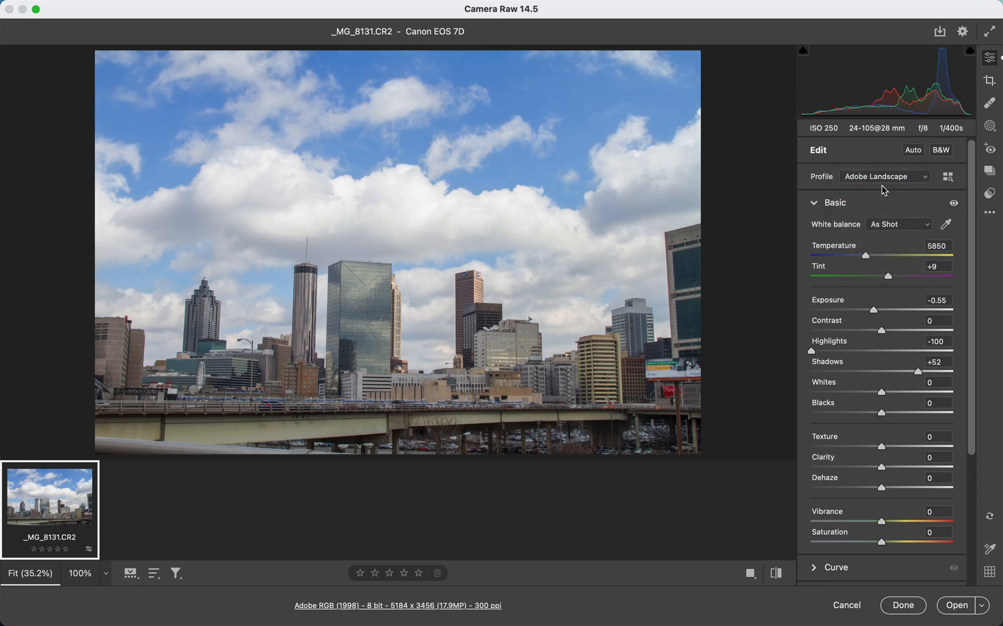
click(882, 177)
click(882, 191)
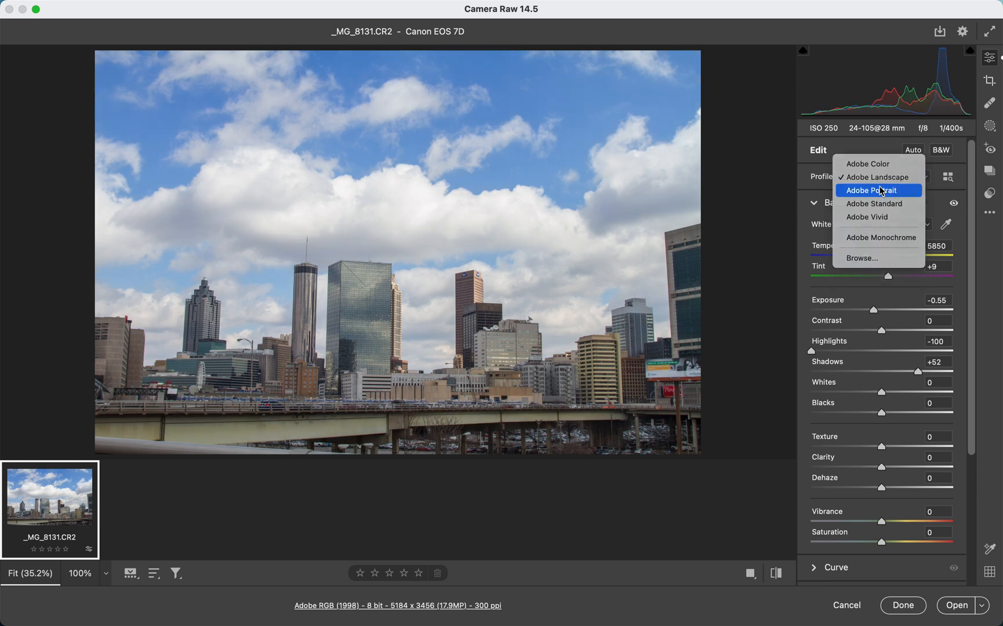
click(882, 178)
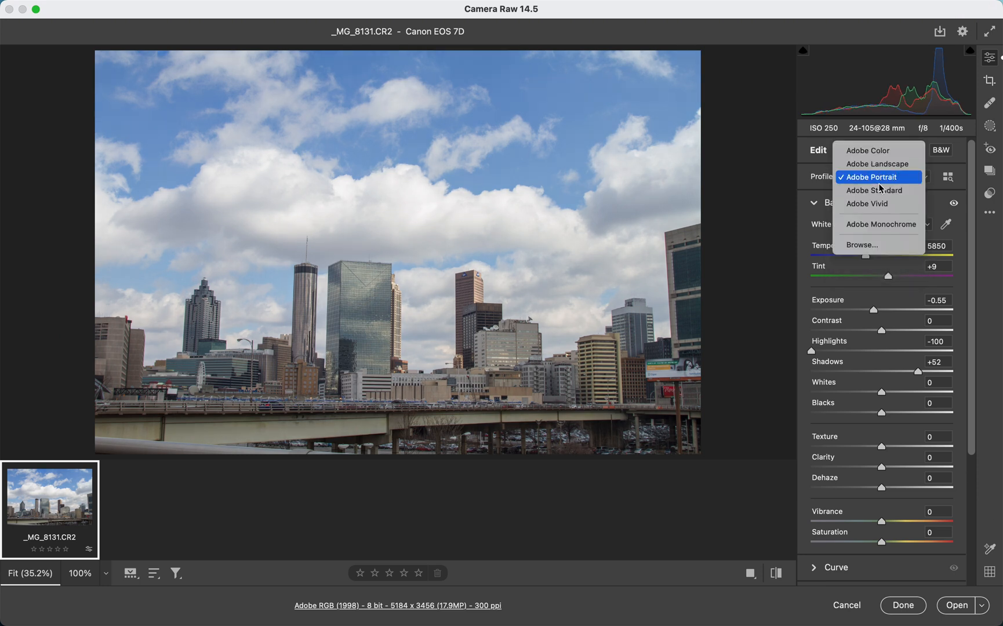
click(875, 191)
click(877, 179)
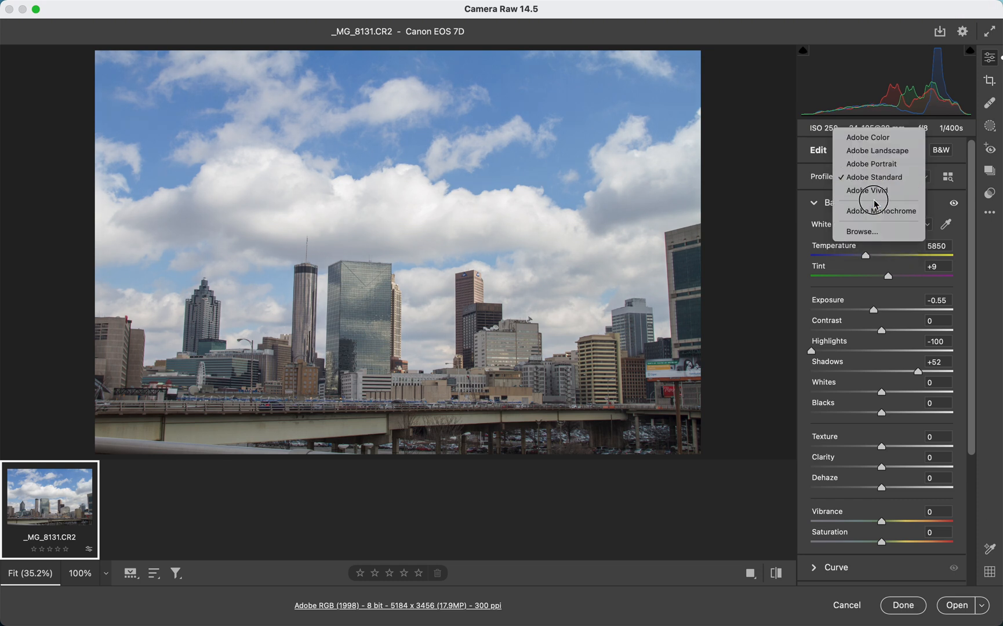
click(872, 194)
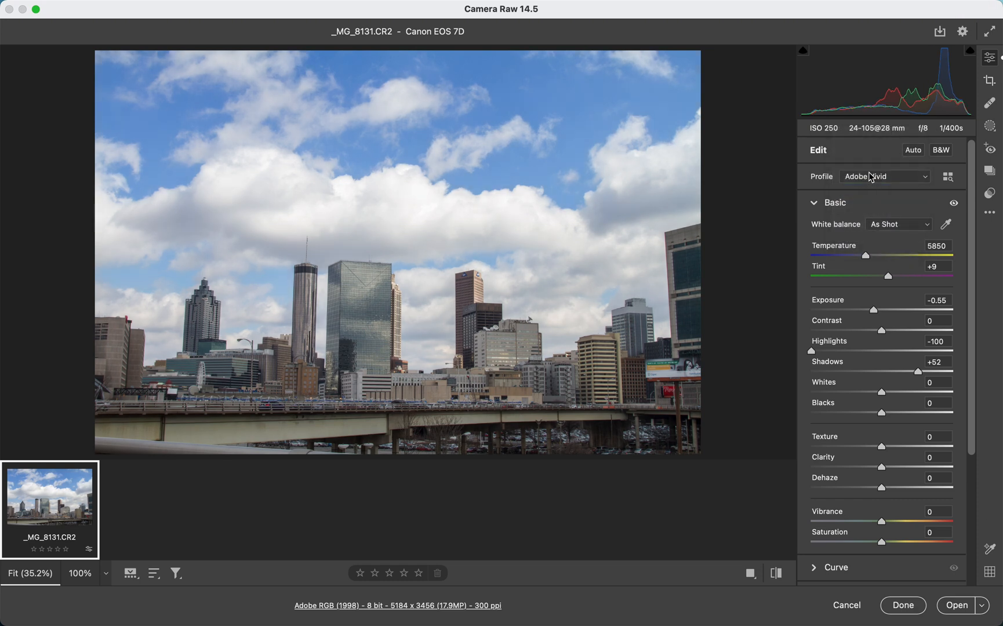
click(870, 176)
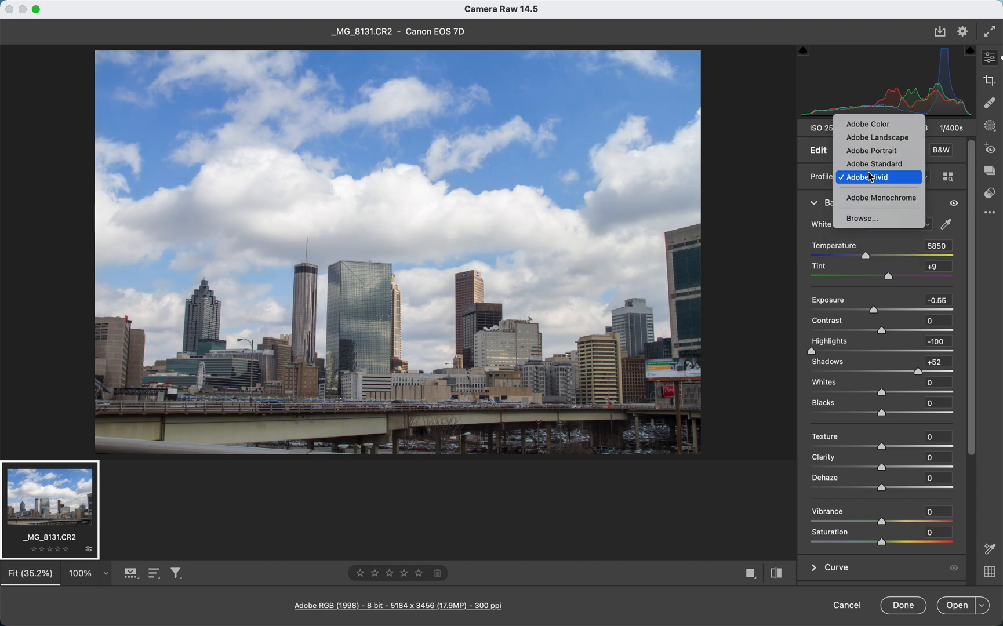
click(865, 126)
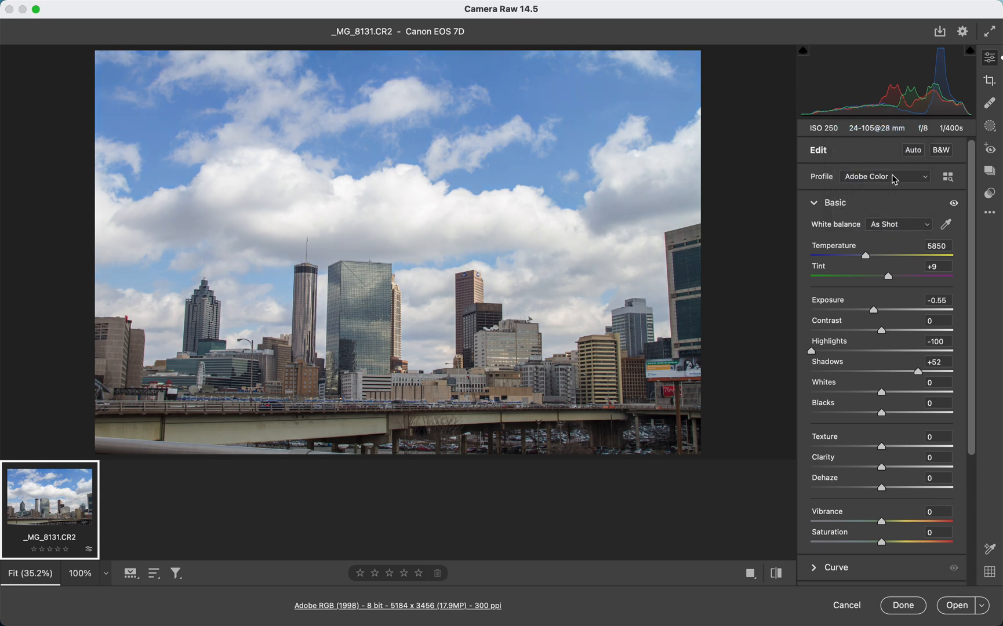
- Apply the Auto adjustments to the photo and turn them off again
click(913, 150)
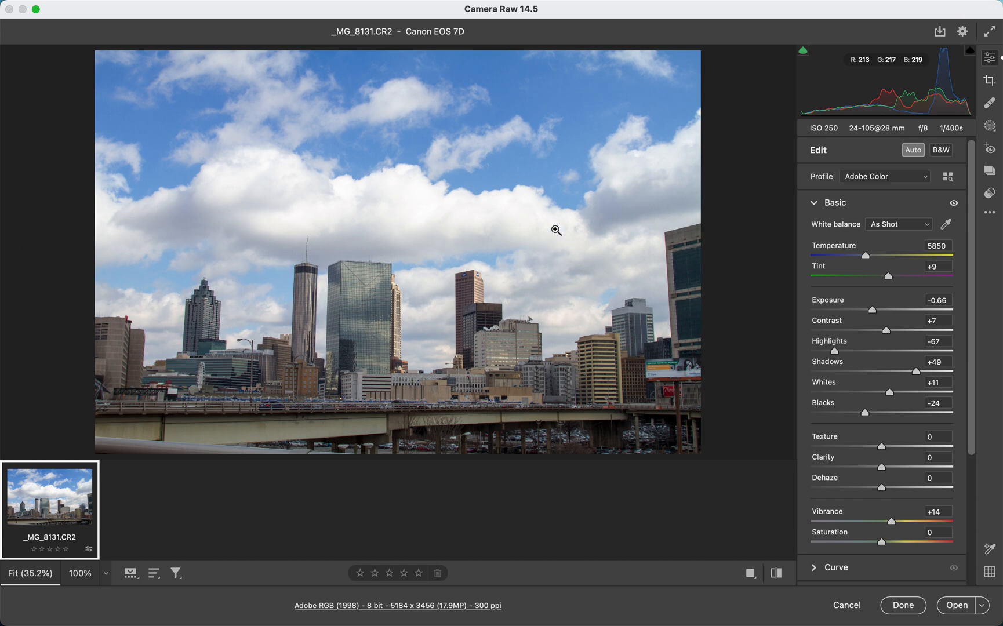
click(914, 151)
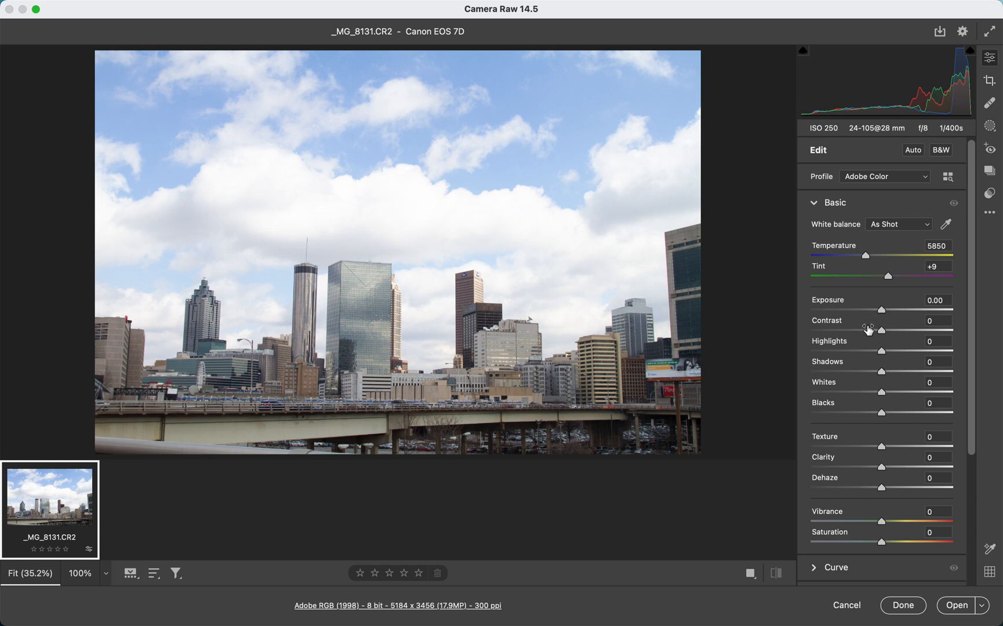
- Set Highlights to -100 and Shadows to +16
click(850, 353)
drag(850, 352, 788, 356)
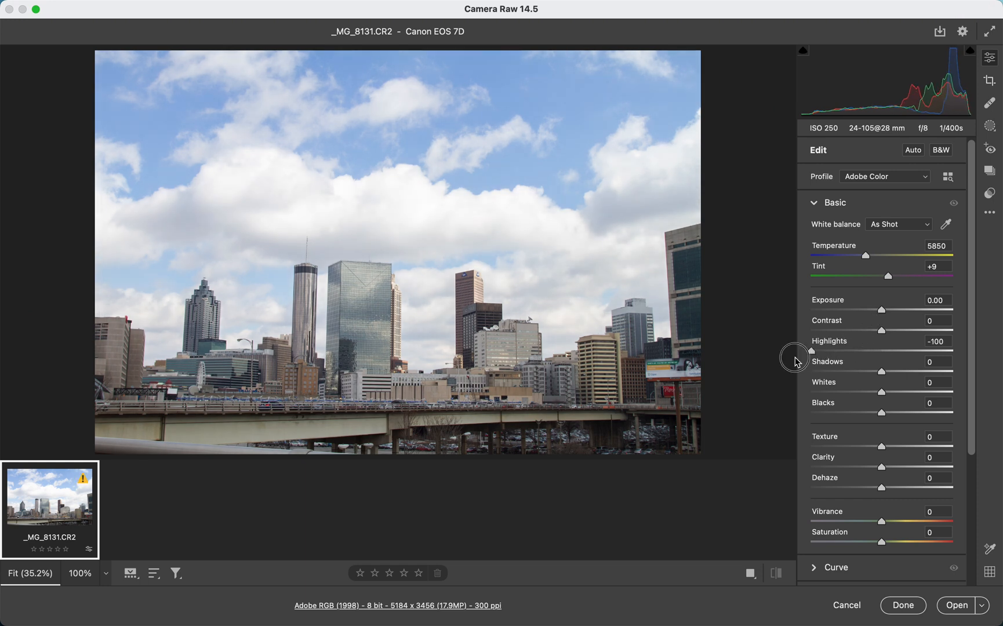
drag(899, 369, 896, 372)
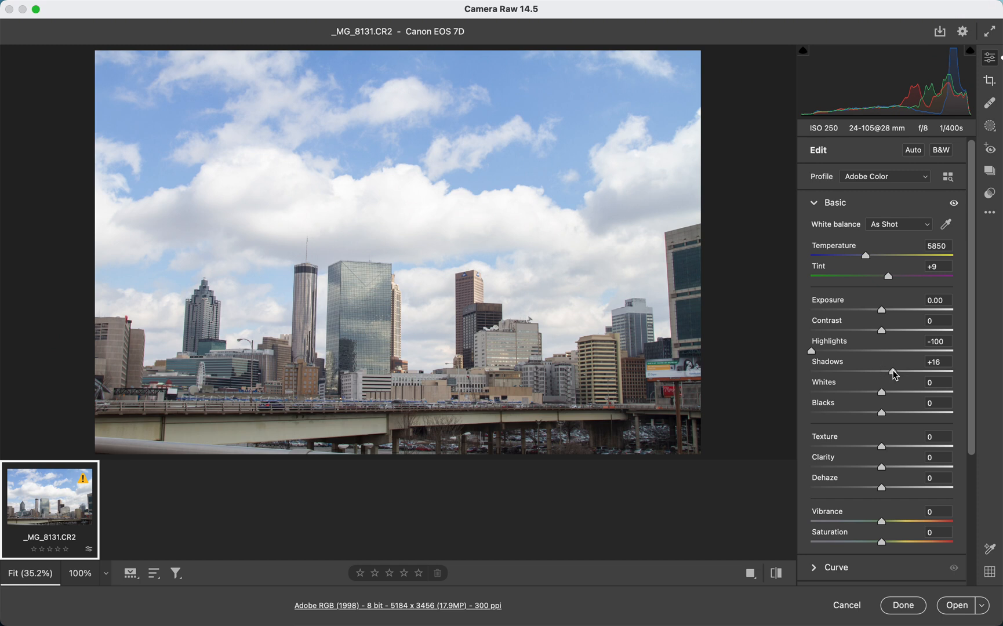
- Lower Exposure to -0.40 and raise Shadows to +57
click(881, 312)
drag(882, 312, 876, 312)
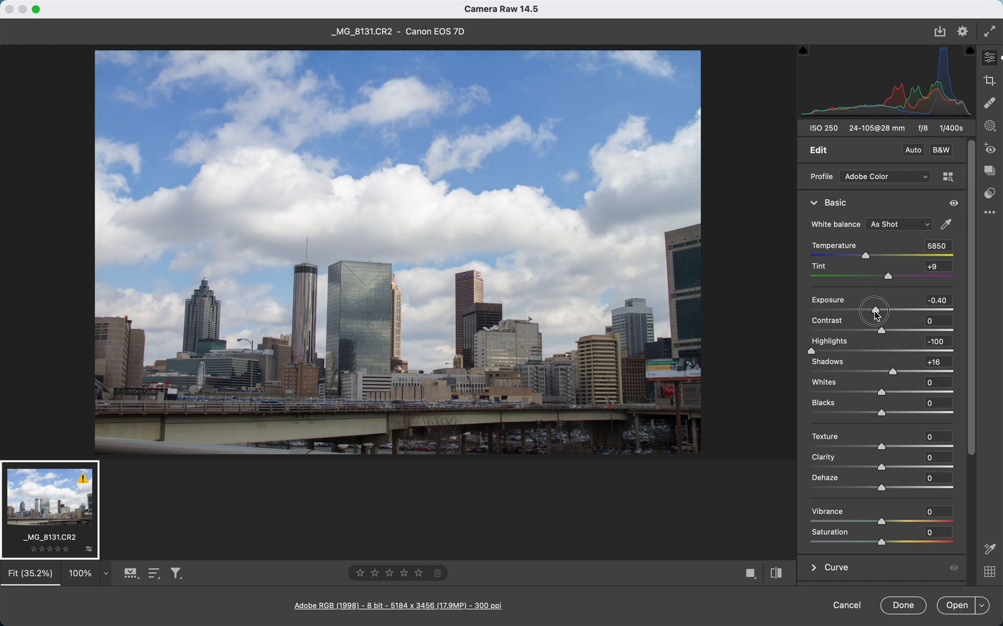
drag(903, 371, 923, 374)
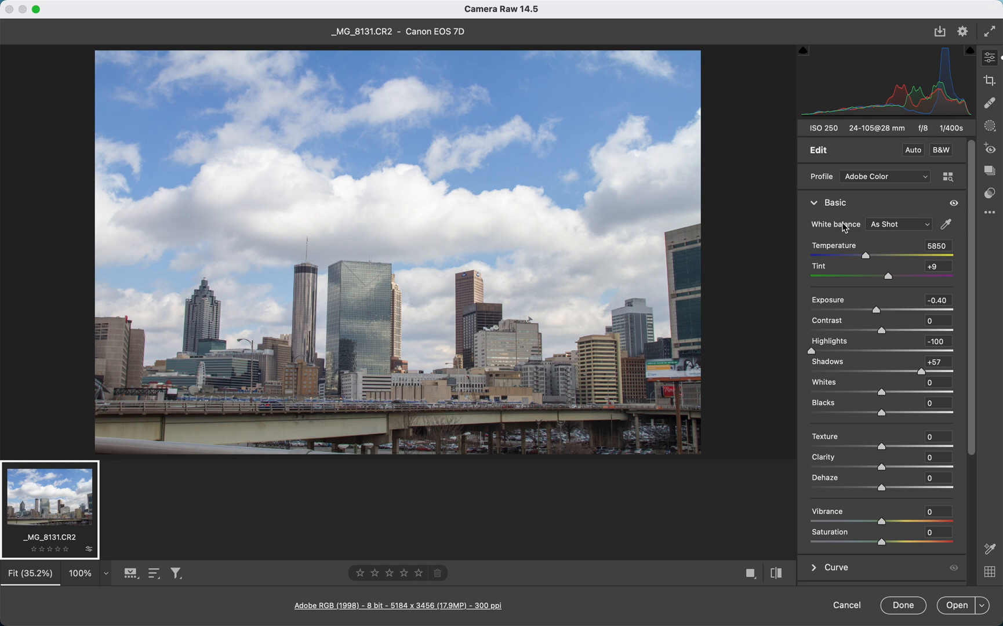
- Try the Cloudy white balance preset on the photo and switch to Shade
click(919, 226)
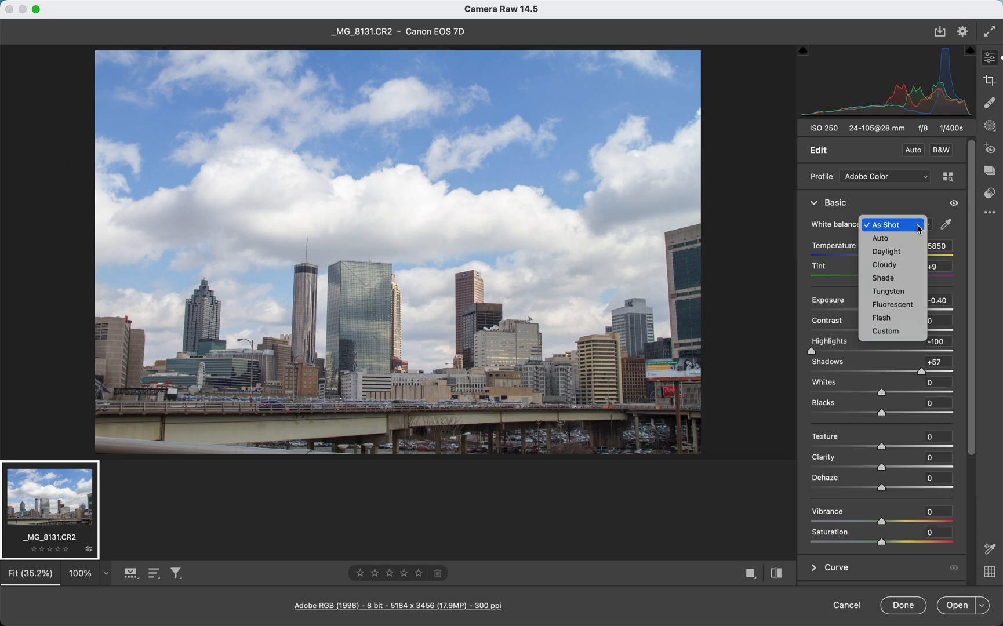
click(899, 268)
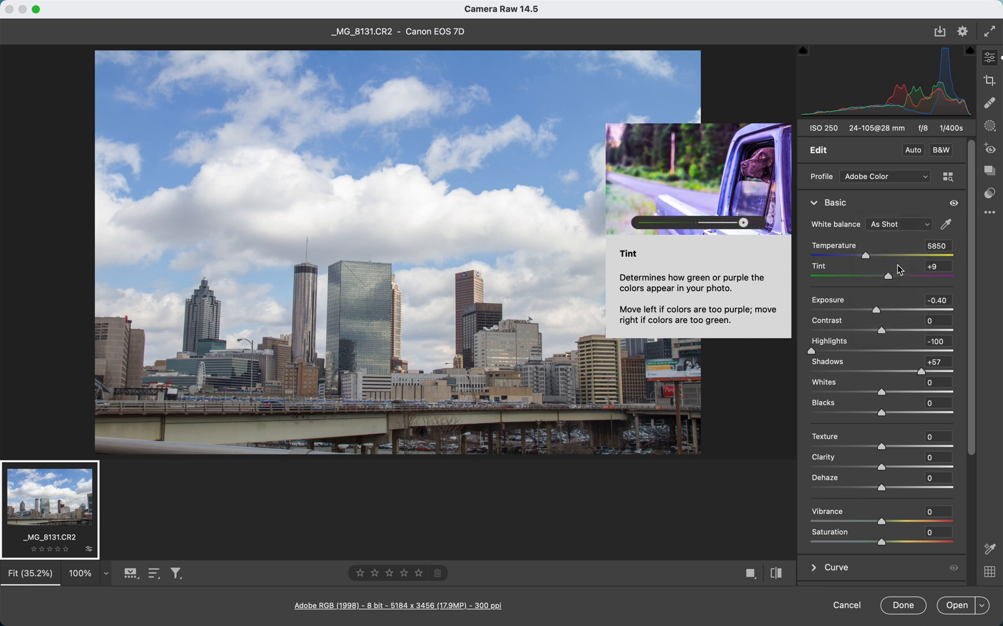
click(893, 231)
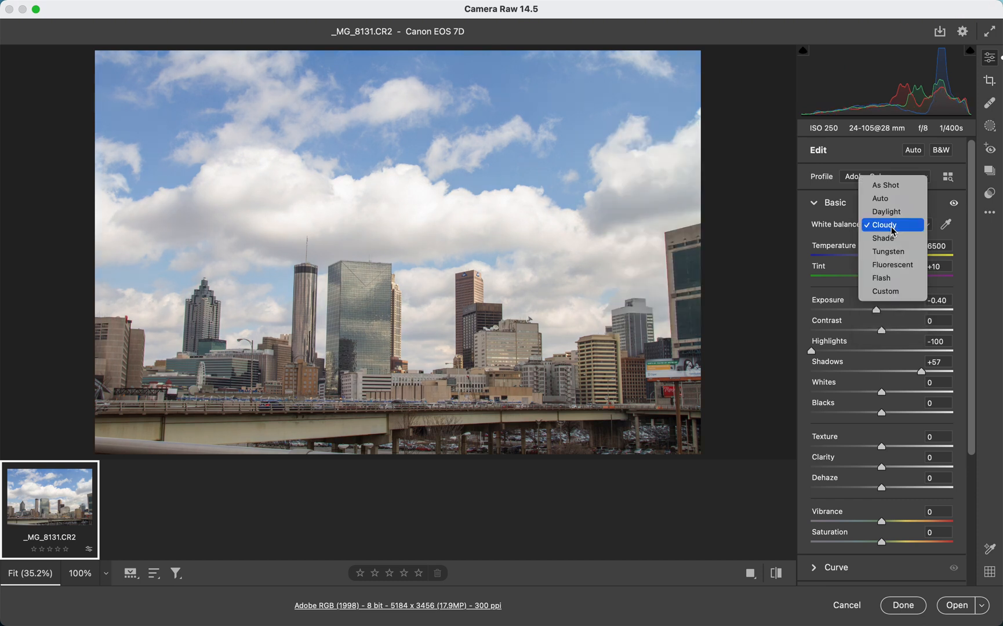
click(892, 239)
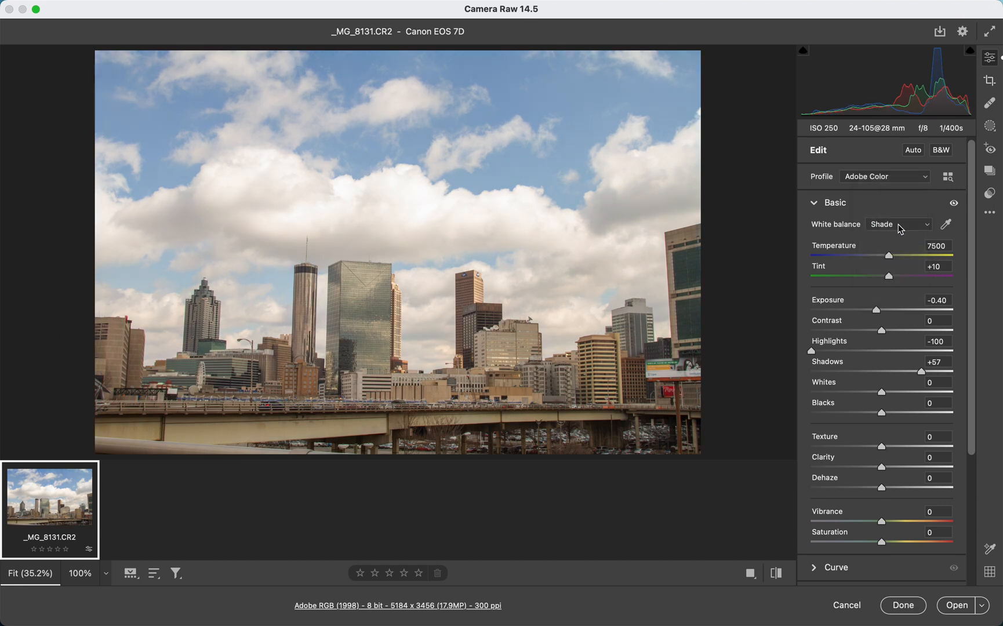
- Try the Tungsten white balance preset with Temperature raised to 4500, and return the white balance to As Shot
click(900, 230)
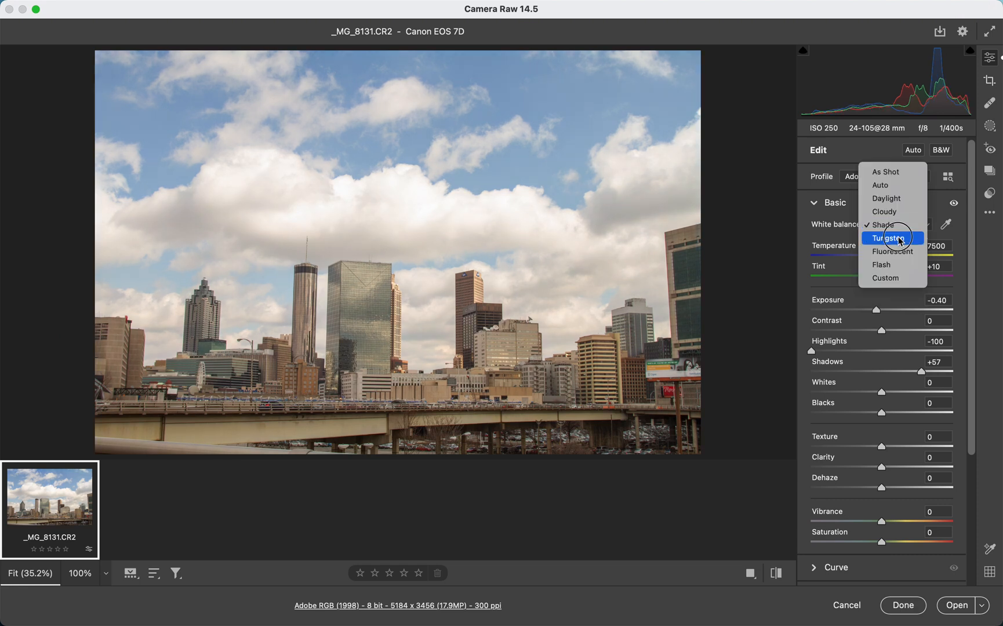
click(899, 240)
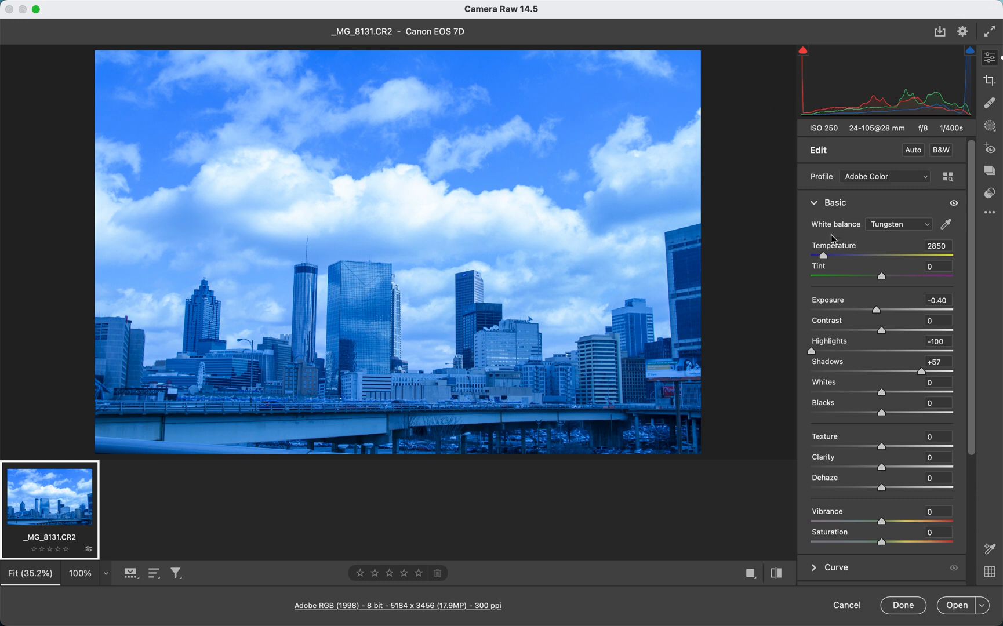
click(823, 257)
drag(825, 260, 853, 261)
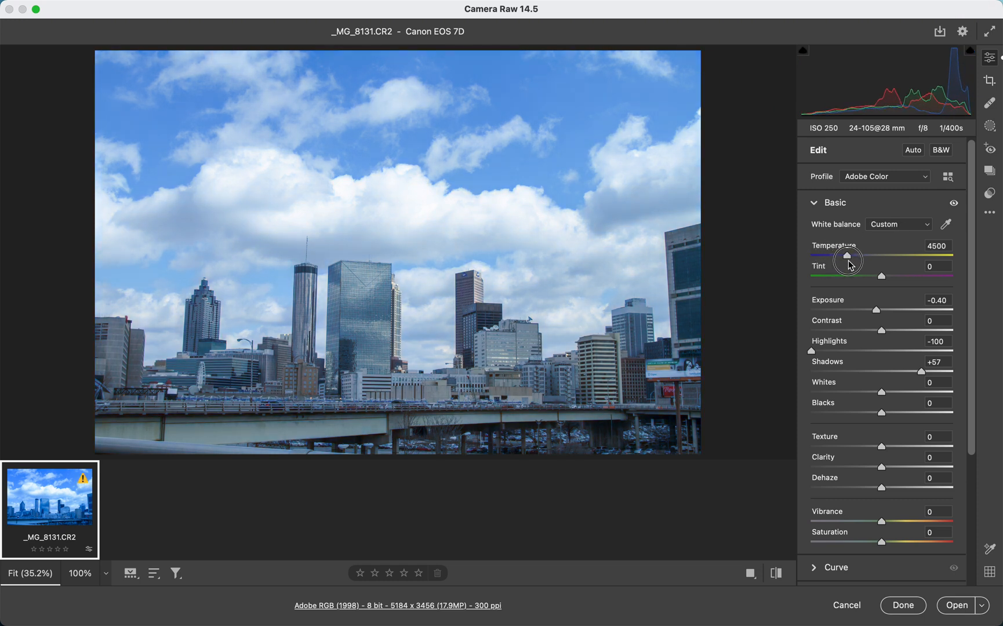
click(892, 225)
click(892, 120)
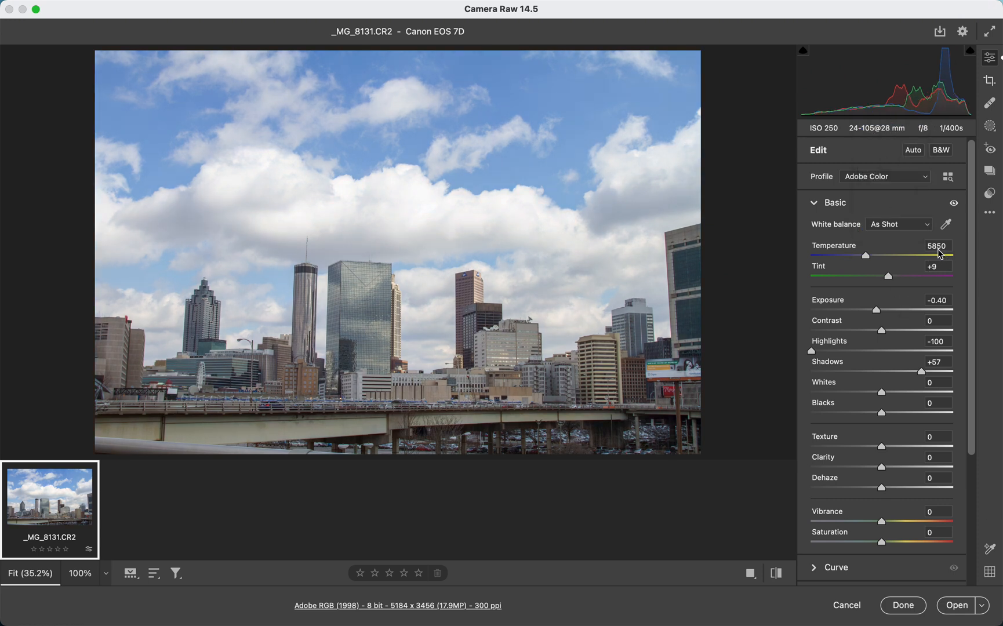
- Try custom white balances with Temperature at 4000 and at 5650 with Tint +13, and restore As Shot
click(866, 255)
drag(867, 258, 845, 267)
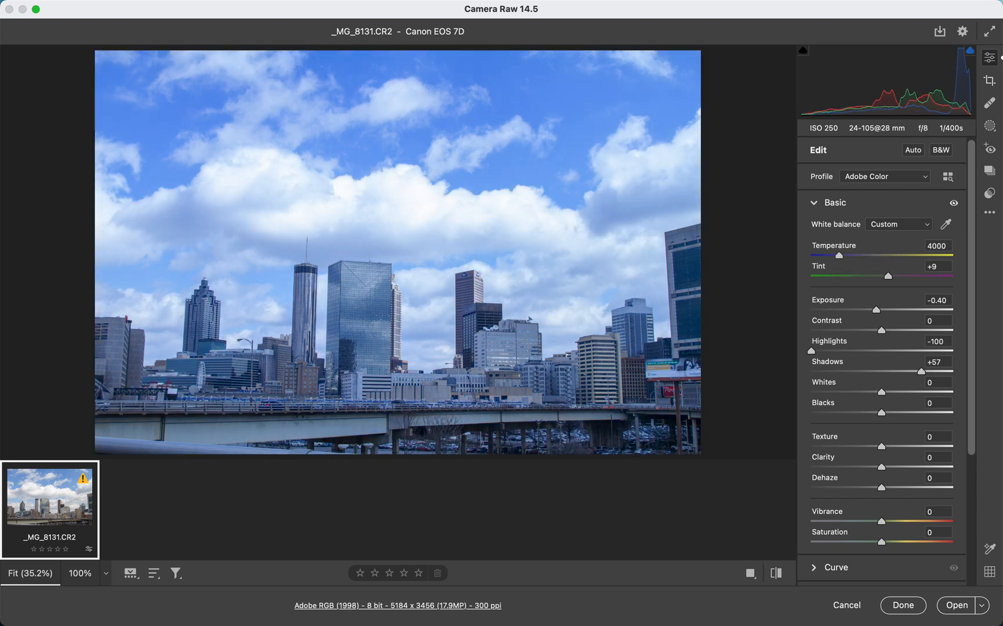
drag(838, 256, 891, 281)
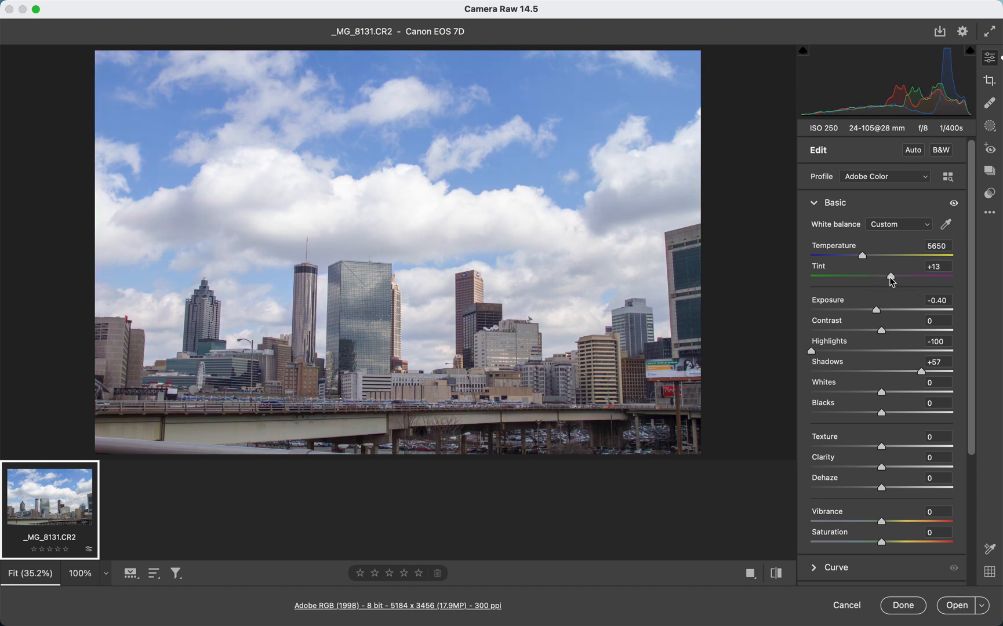
click(901, 232)
click(891, 117)
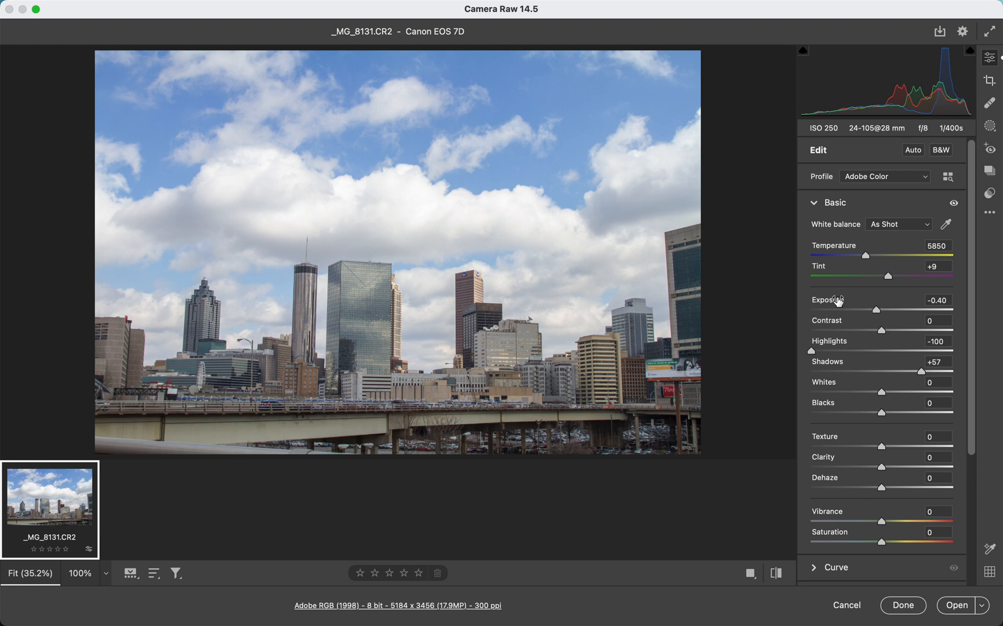
- Try Whites at -97 and check the effect on the clouds at 100%
scroll(865, 276, down, 5)
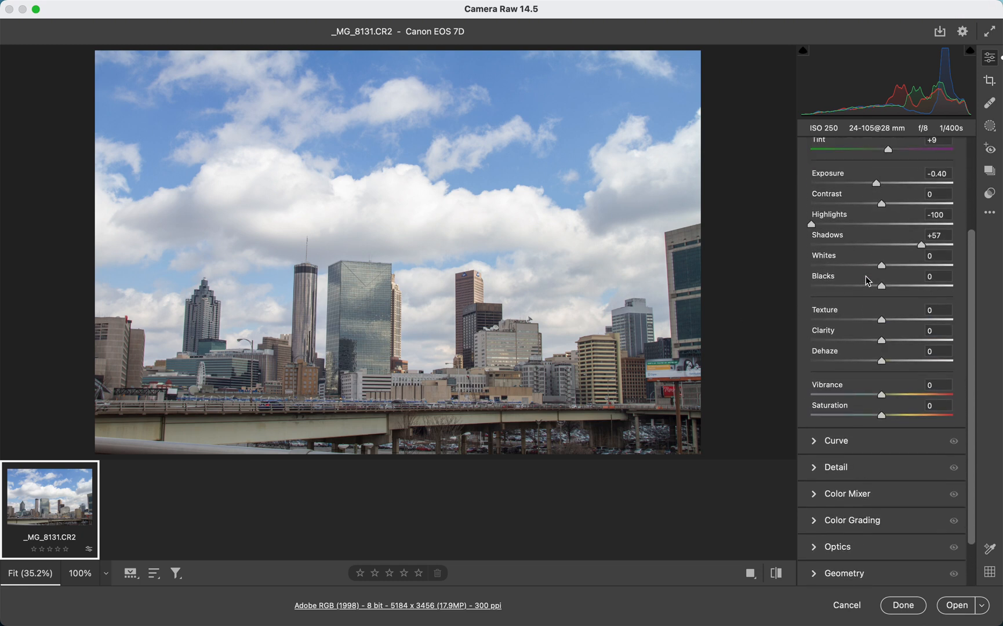
scroll(866, 281, up, 3)
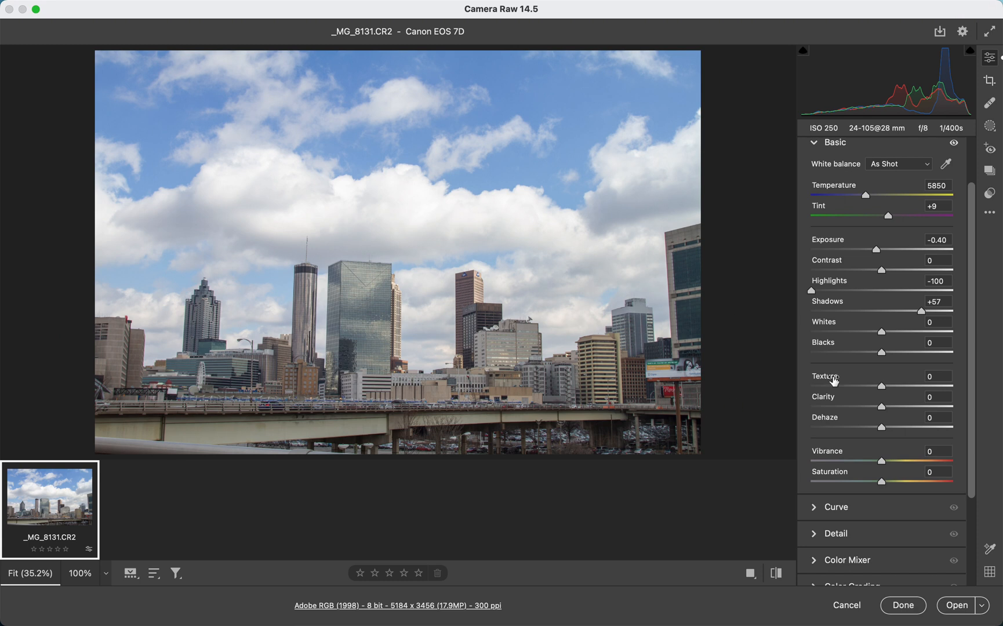
click(464, 203)
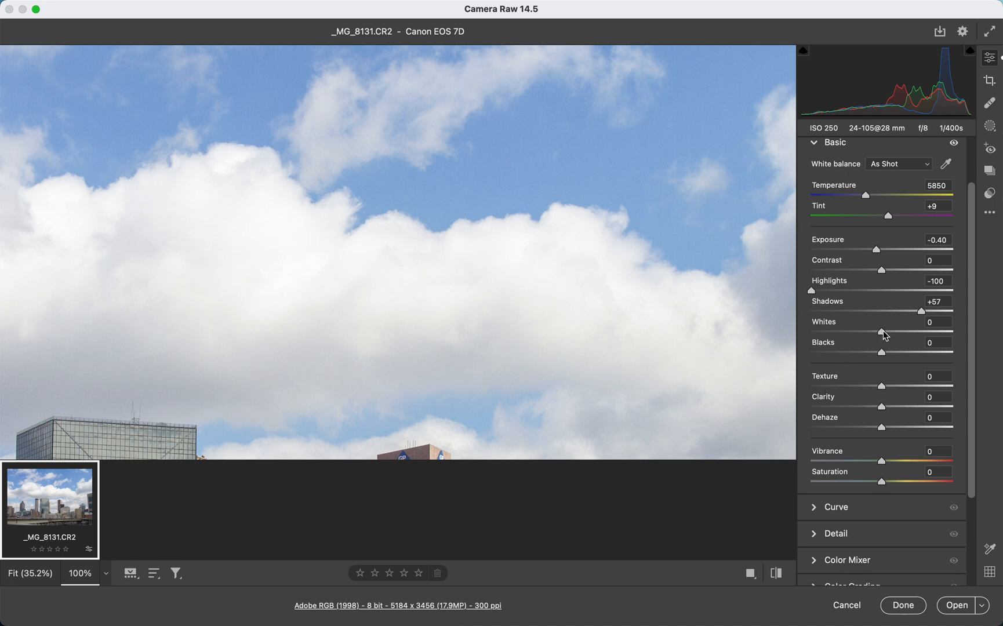
drag(883, 335, 813, 331)
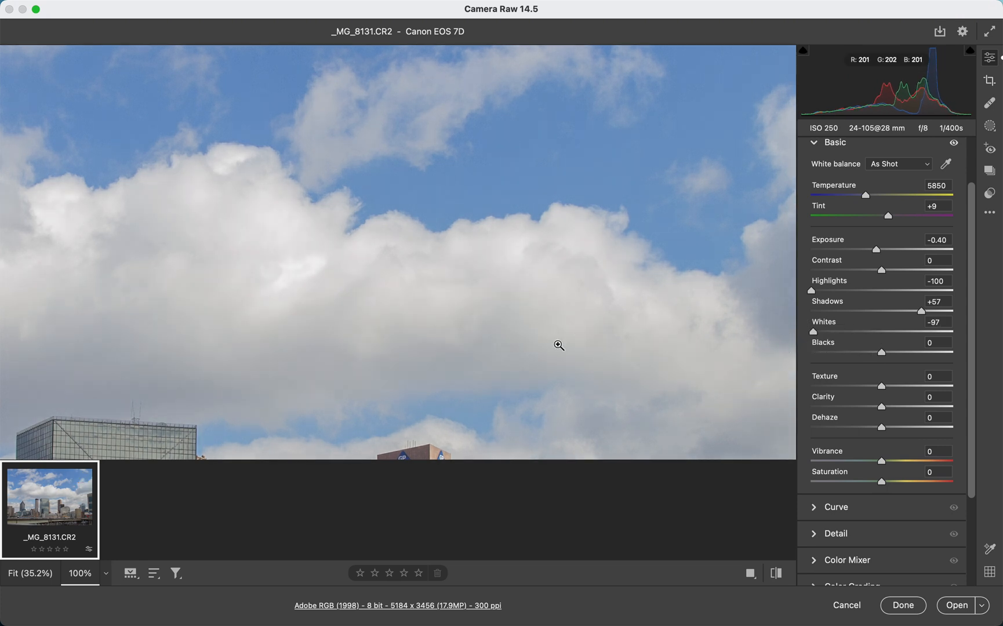
click(559, 345)
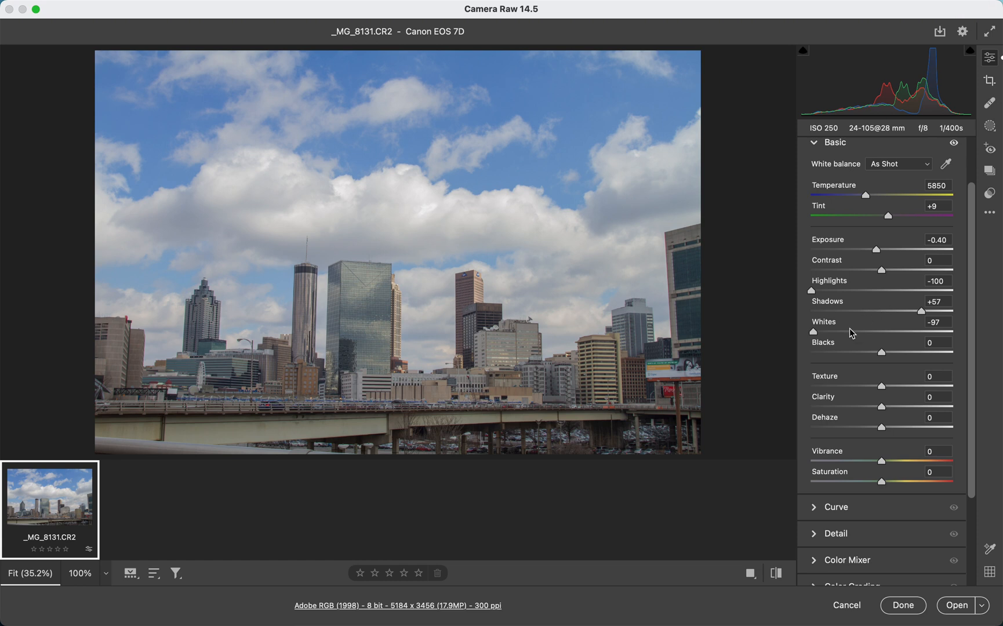
- Reset Whites to 0, try Blacks at -72 while checking the dark areas under the bridge, and return Blacks to 0
drag(814, 332, 834, 355)
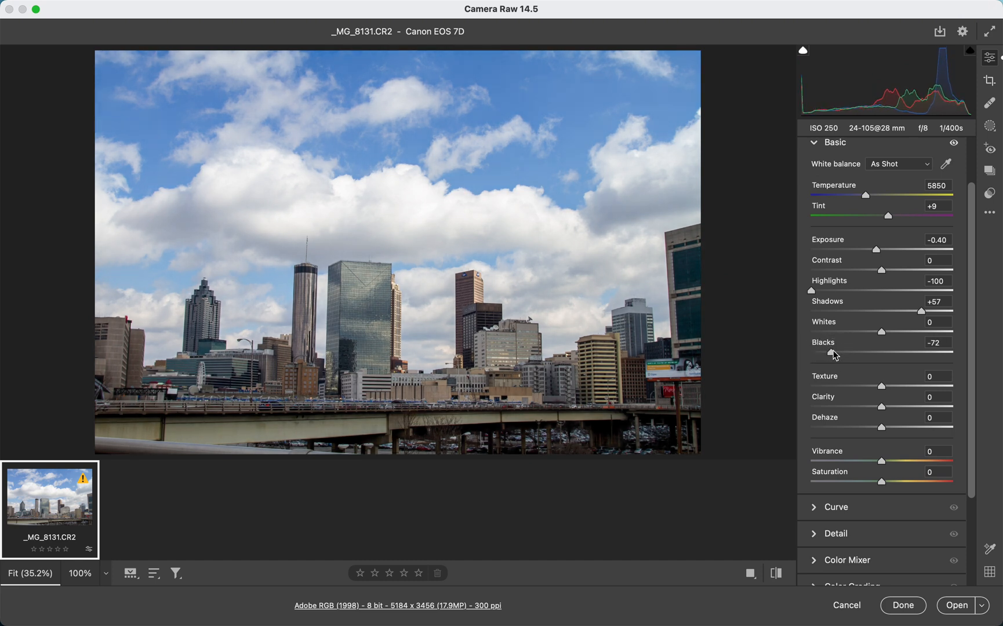
click(606, 425)
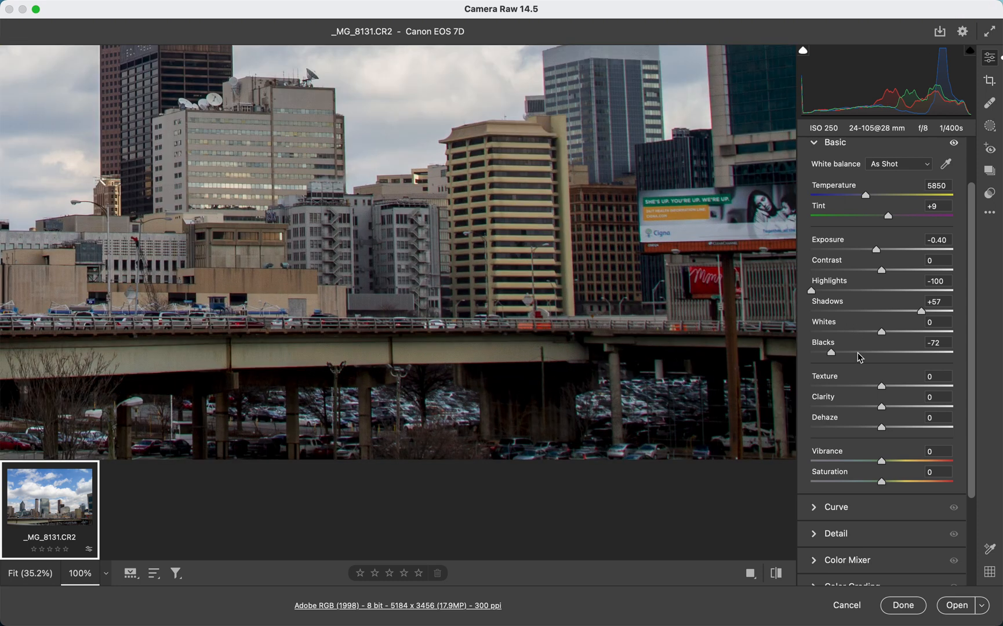
drag(859, 358, 882, 356)
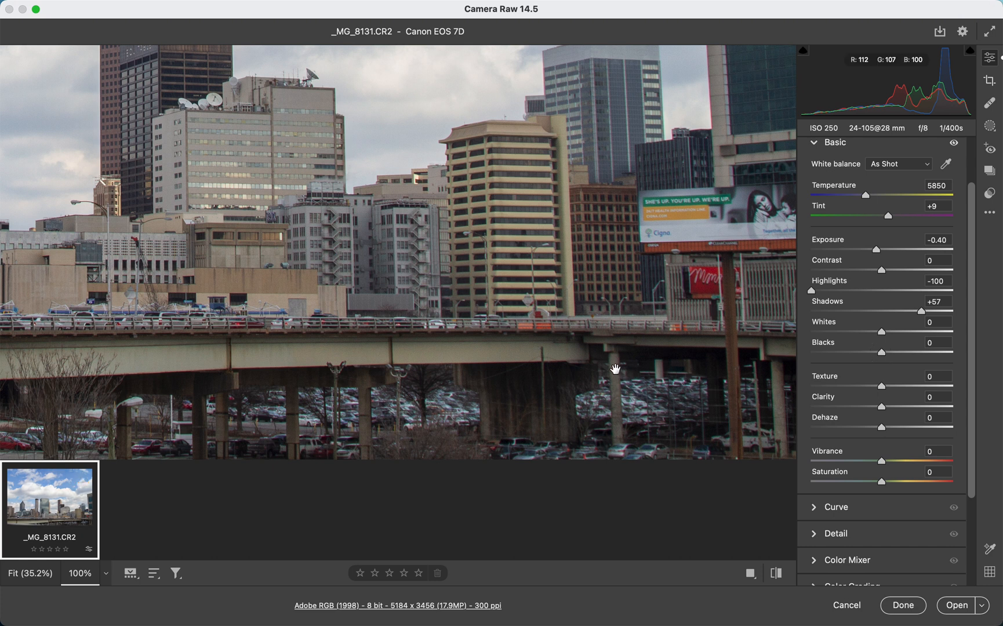
click(542, 377)
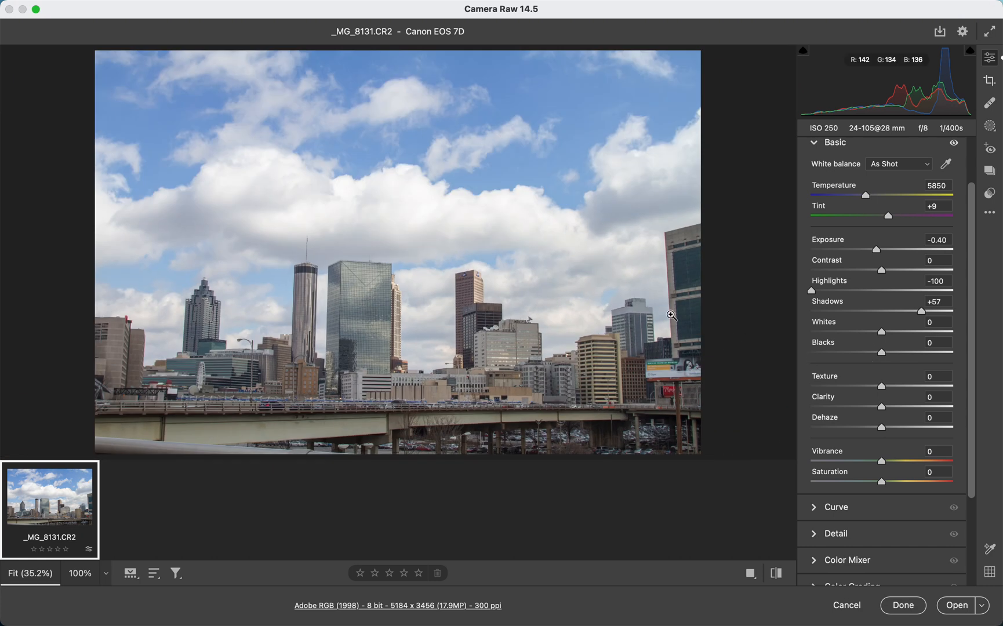
- Try Texture at -100, set it back to 0, and test the sliders below it without keeping a change
scroll(878, 377, down, 5)
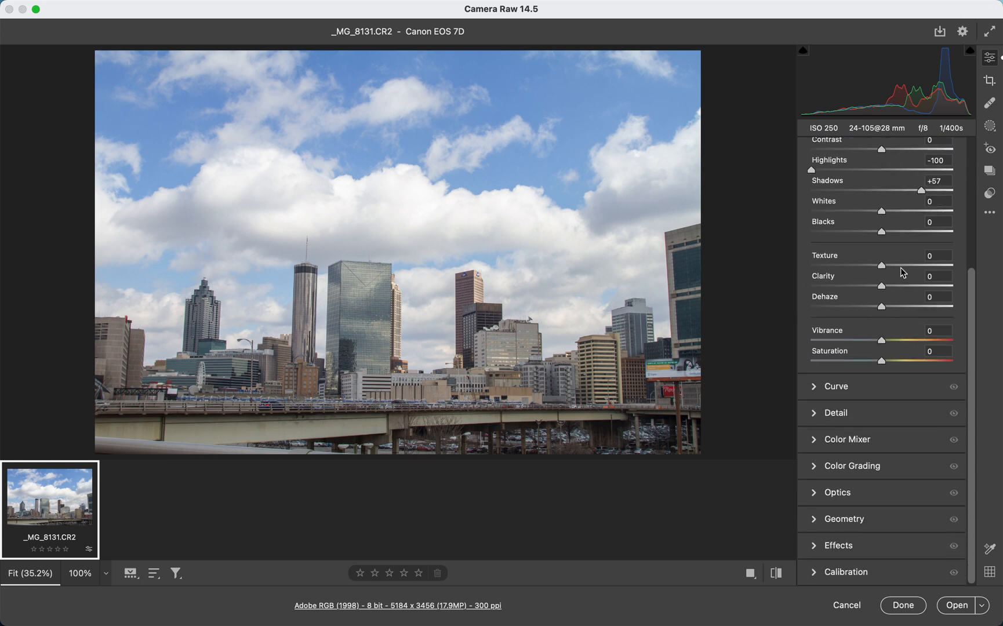
click(907, 263)
drag(885, 268, 832, 286)
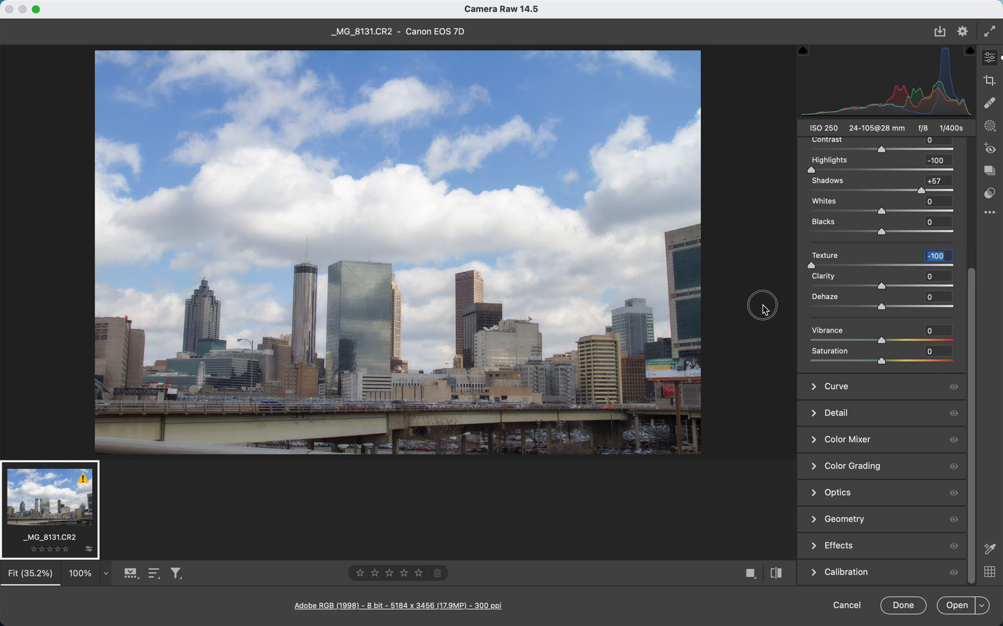
text(0)
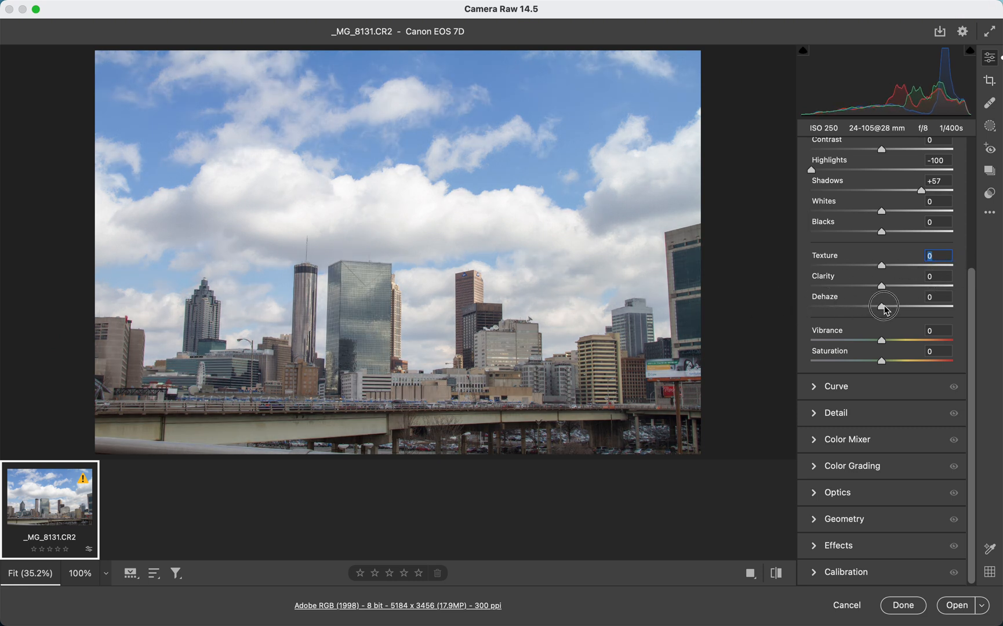
drag(880, 289, 882, 347)
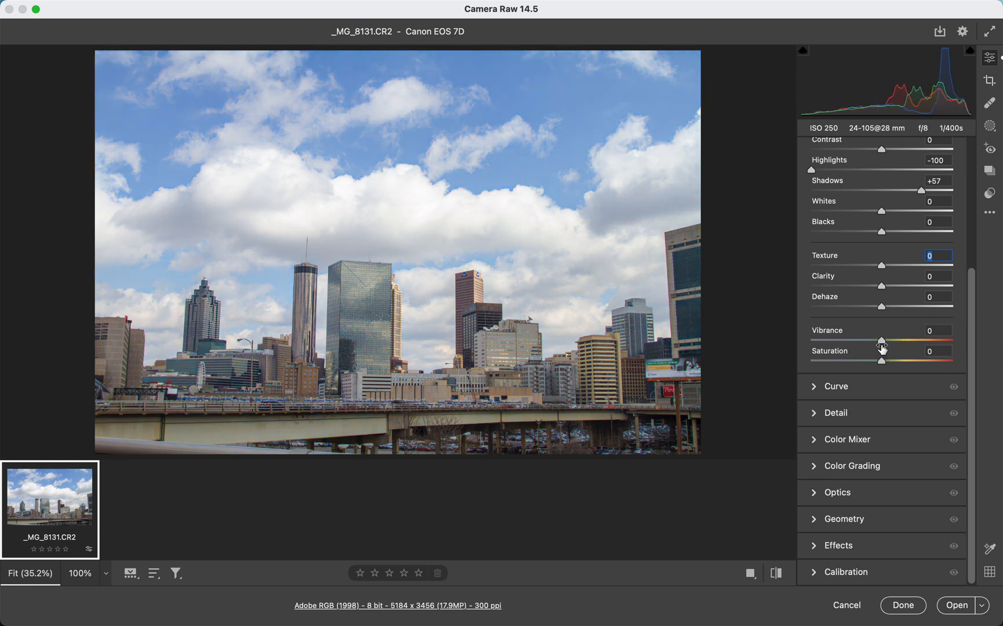
- Try a parametric tone curve with Darks at +100 and Shadows at -100
click(815, 386)
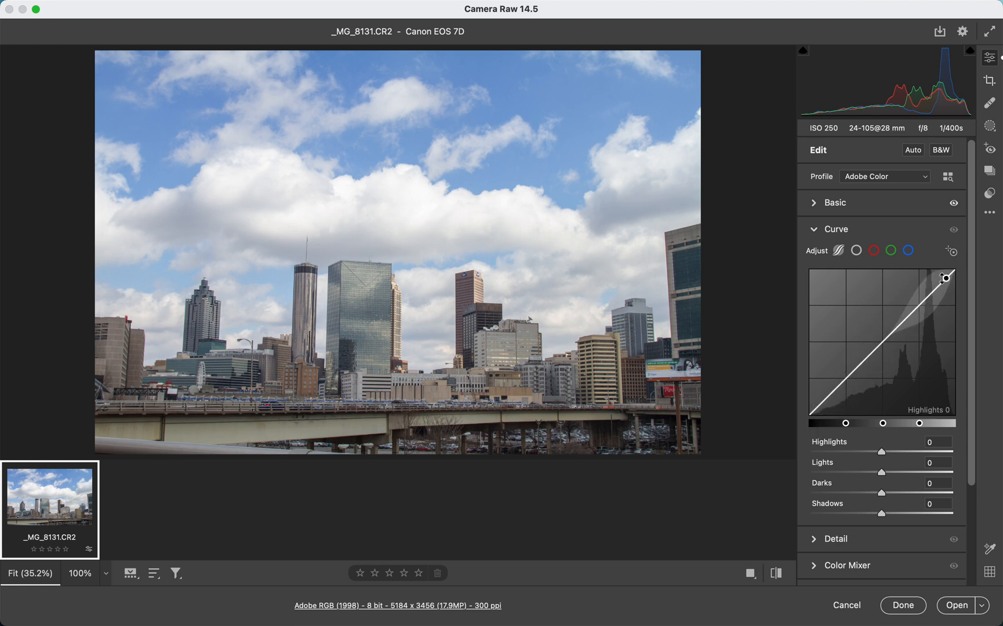
drag(875, 347, 974, 198)
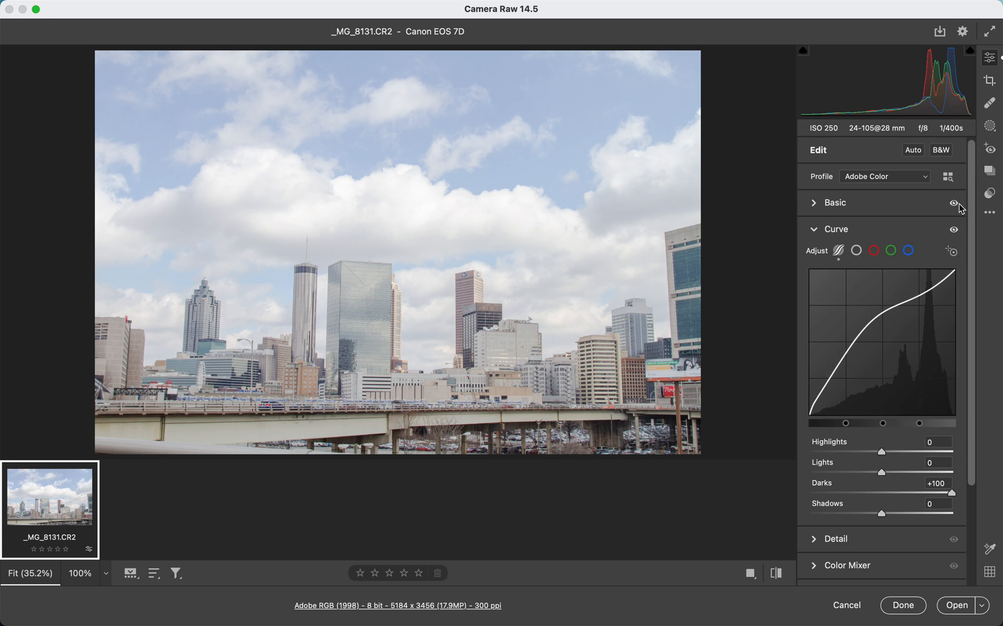
drag(839, 348, 870, 423)
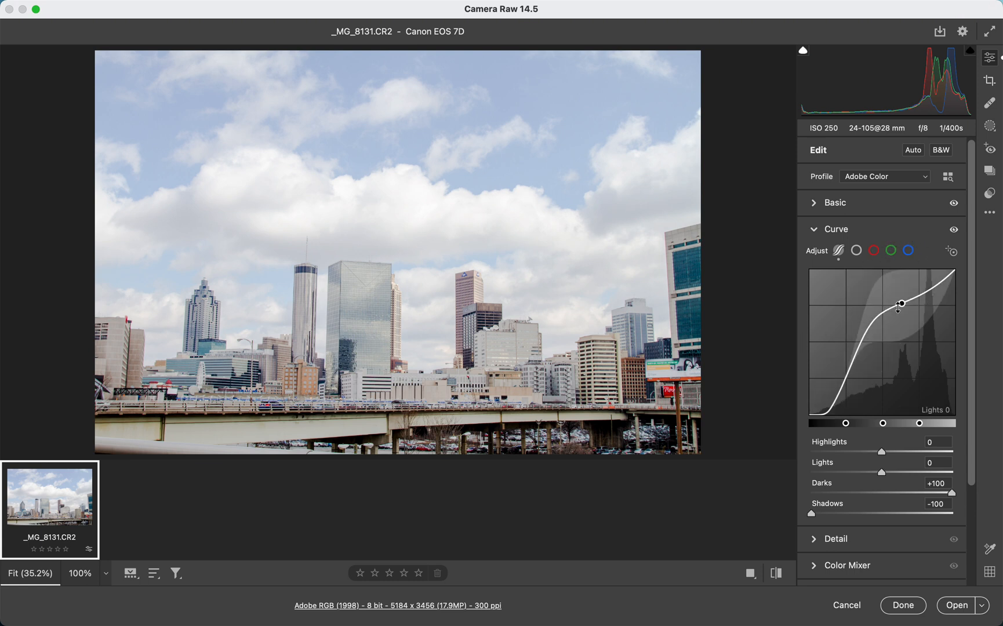
- Shape the parametric tone curve with Highlights +25, Lights -63, Darks +13 and Shadows -28
drag(900, 304, 808, 327)
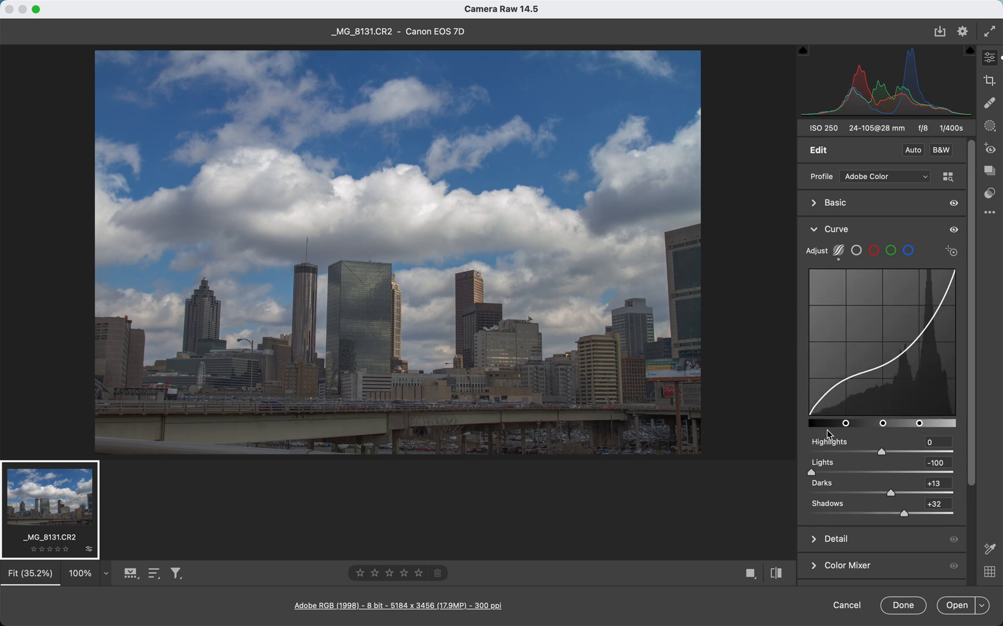
drag(832, 387, 825, 429)
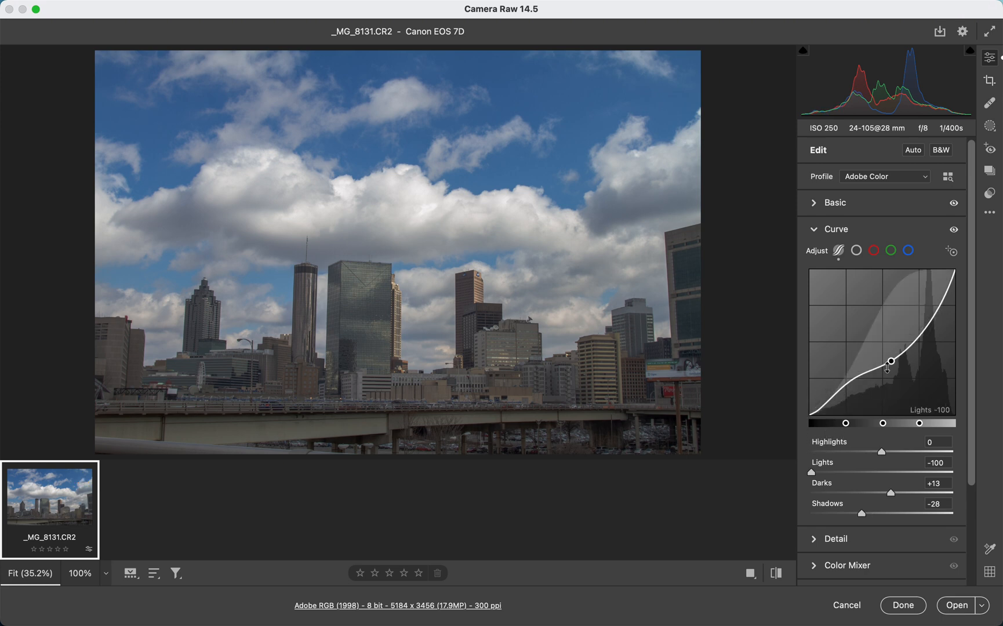
drag(887, 368, 853, 342)
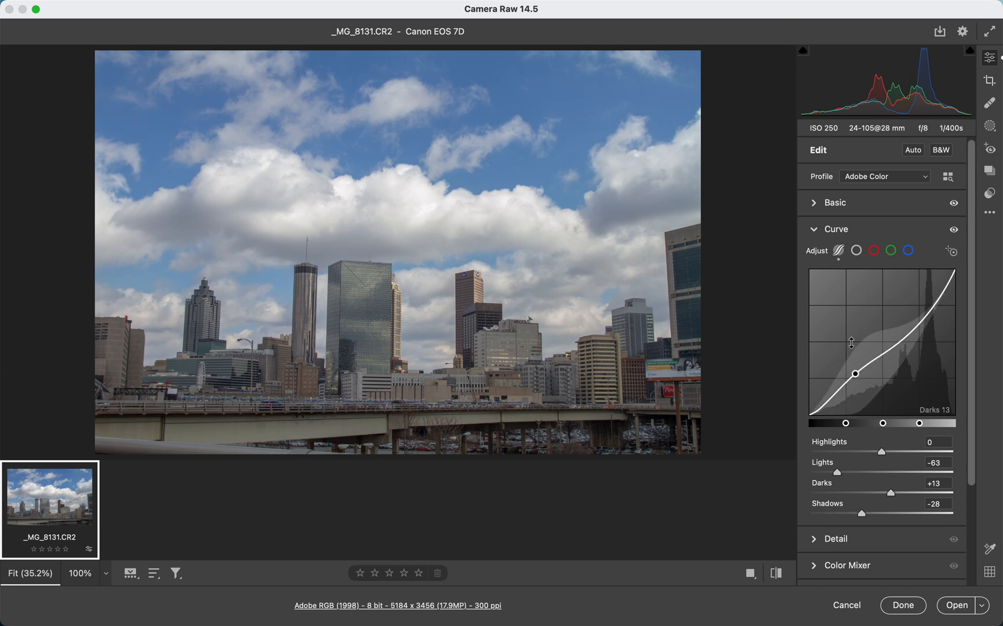
drag(944, 278, 943, 283)
drag(856, 284, 838, 267)
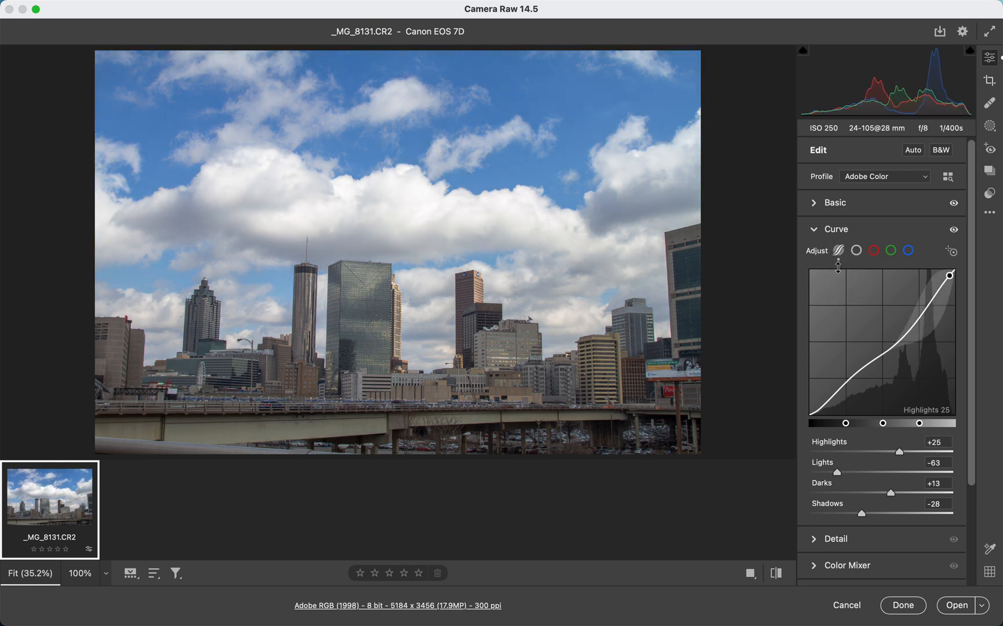
click(814, 231)
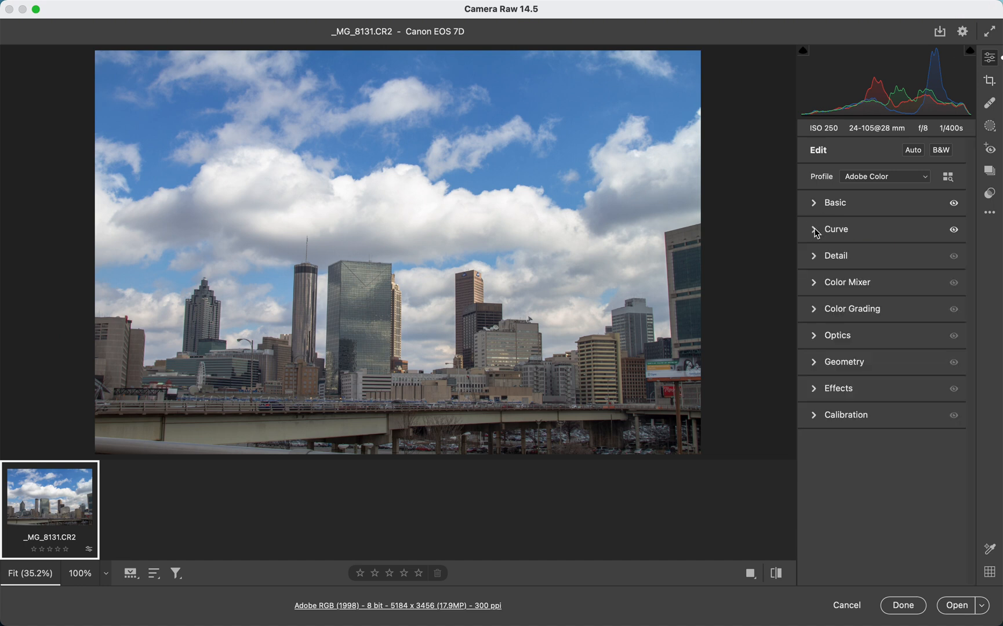
- Compare the photo with and without the Curve adjustments, and look over the Curve and Detail settings
click(953, 230)
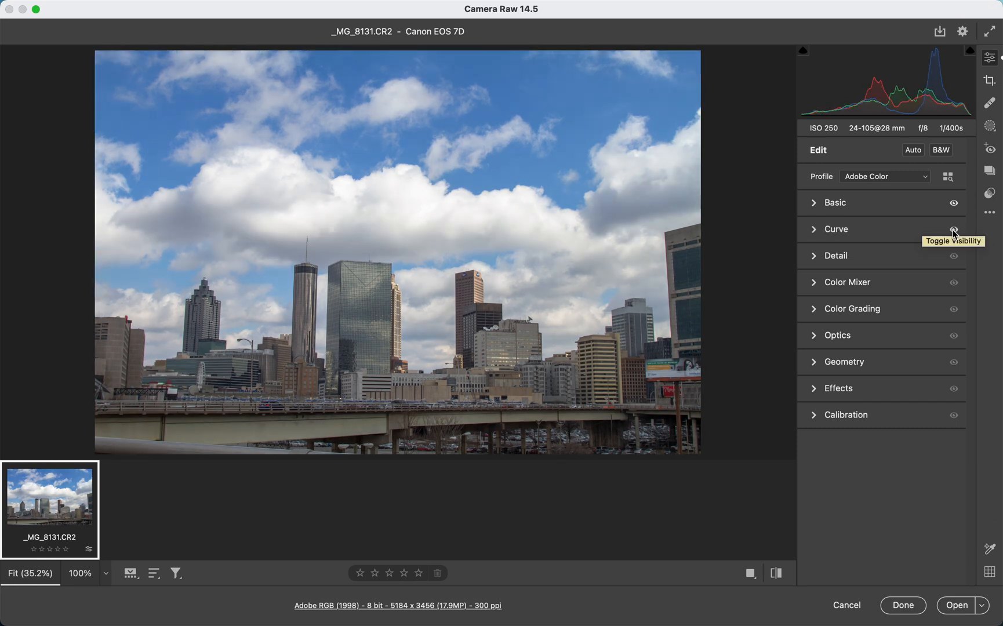
click(953, 231)
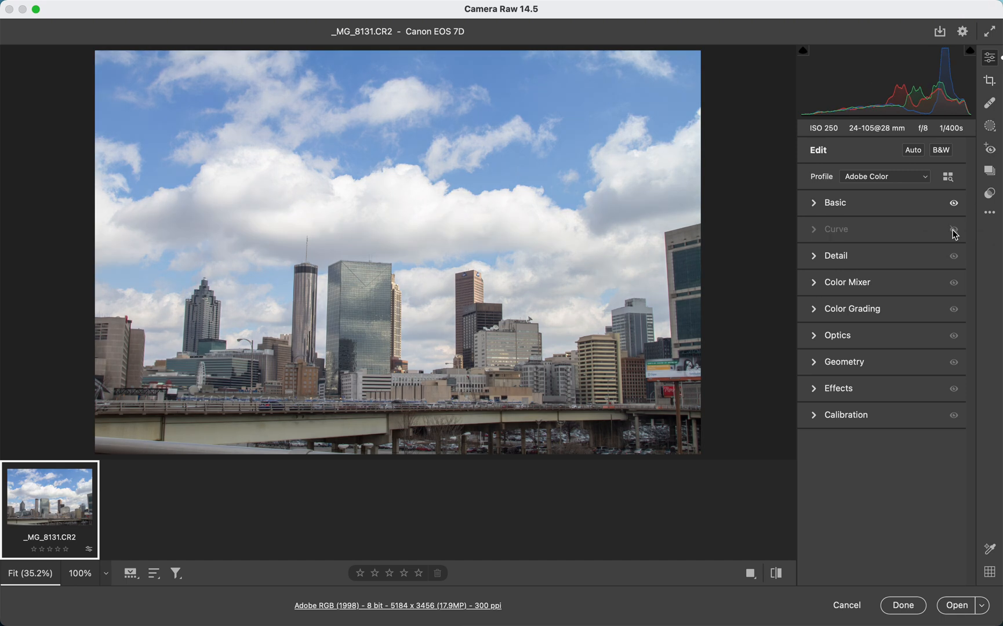
click(954, 230)
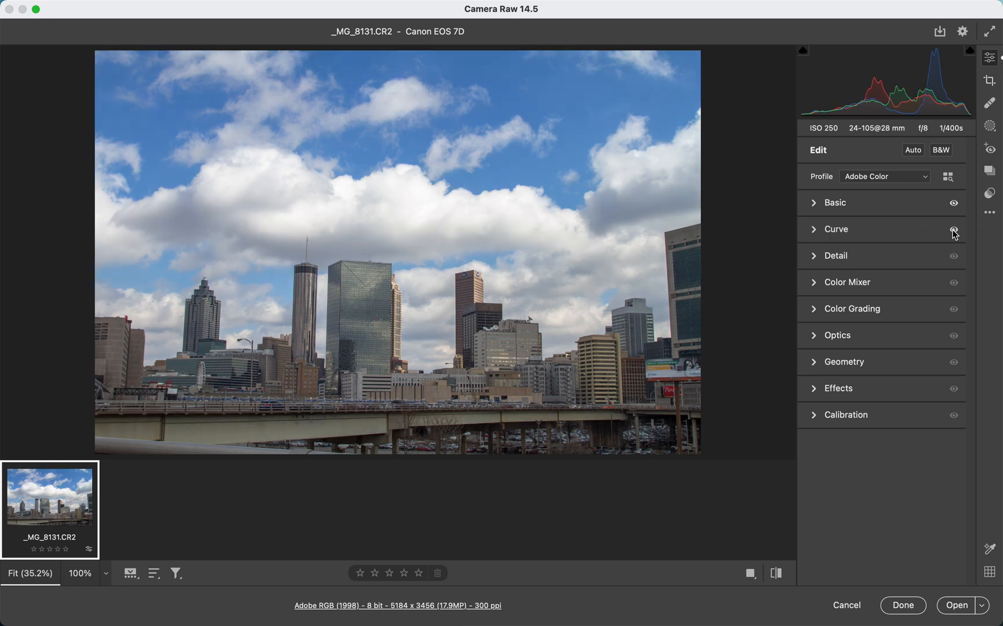
click(812, 231)
click(813, 232)
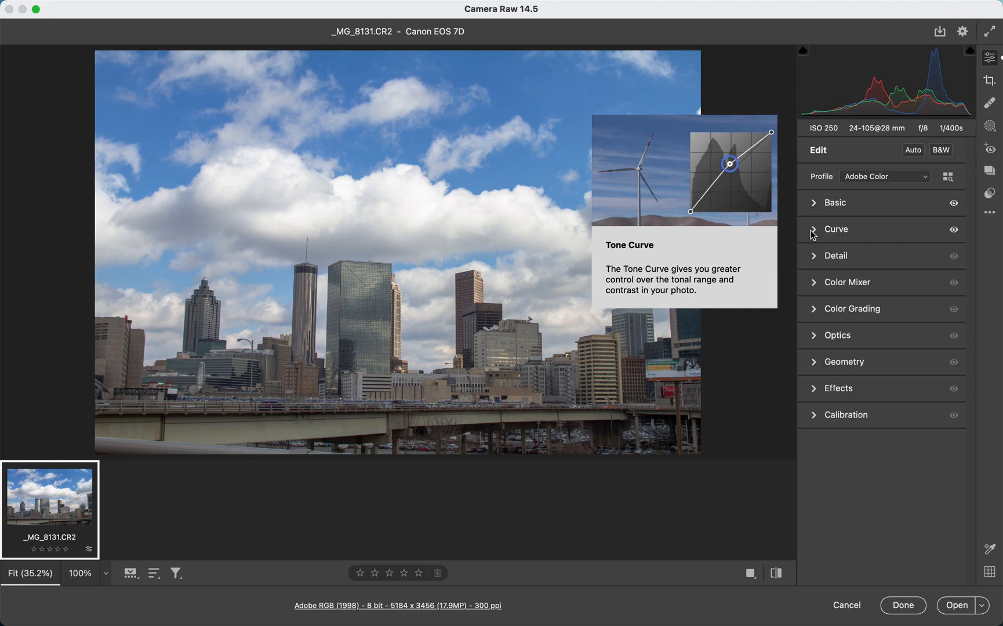
click(813, 232)
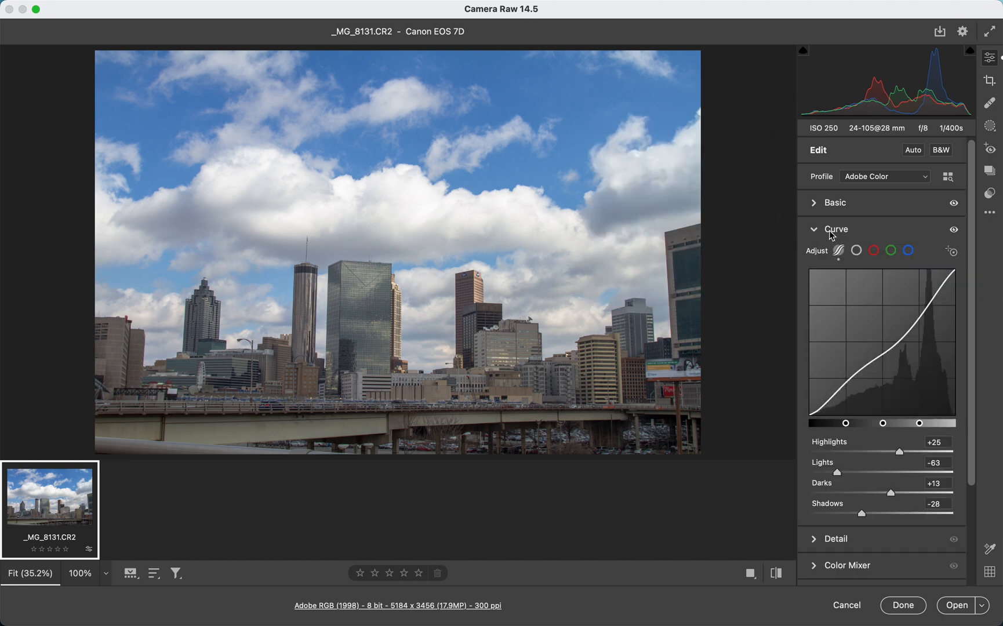
click(813, 232)
click(813, 260)
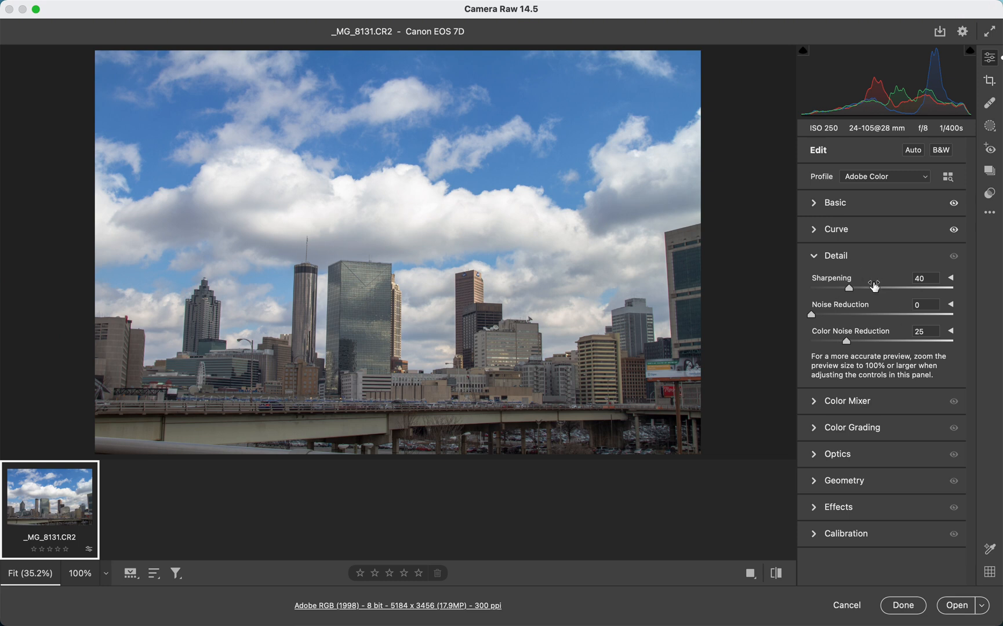
click(813, 260)
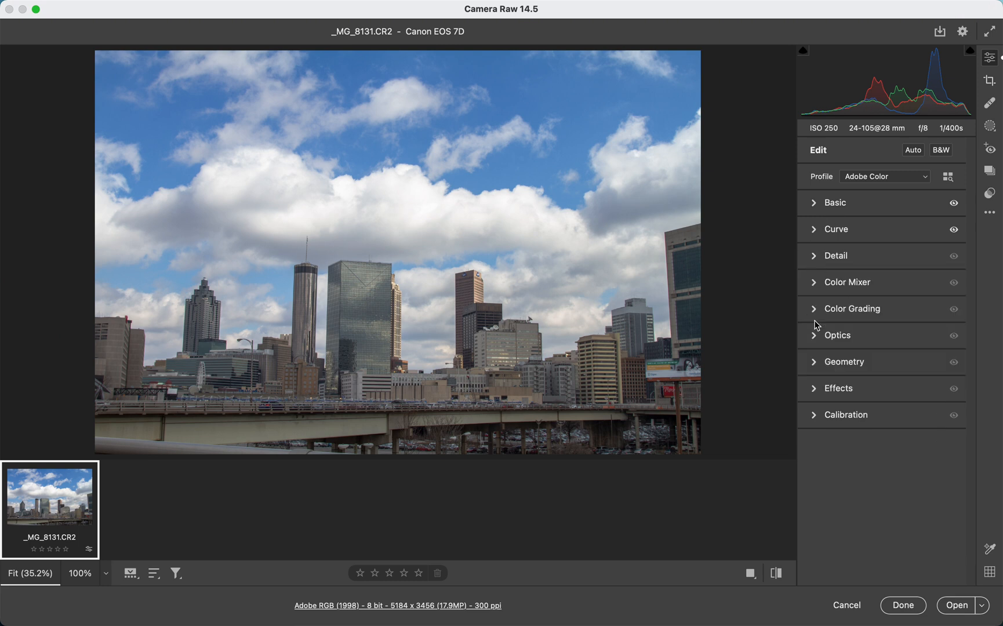
- Try darkening the blue sky by lowering the Blues luminance to -45 in the HSL Color Mixer
click(814, 283)
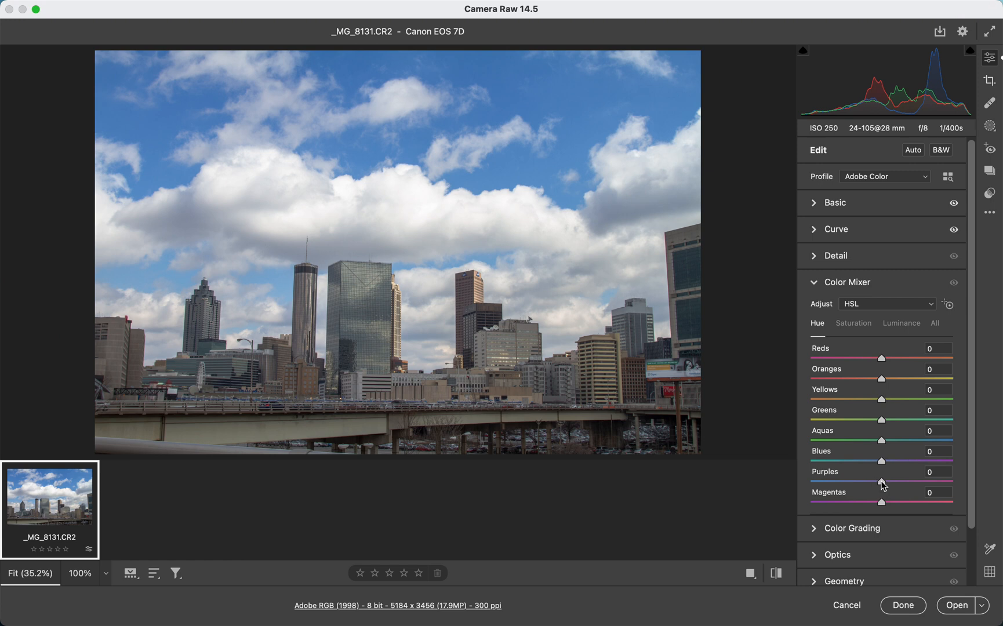
drag(880, 482, 883, 507)
click(896, 329)
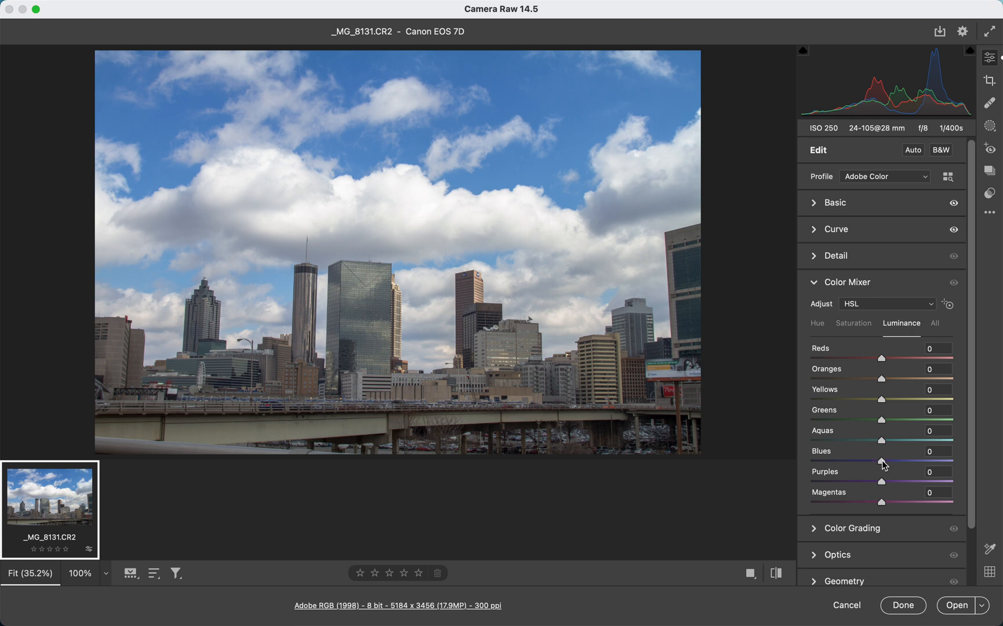
drag(881, 461, 839, 469)
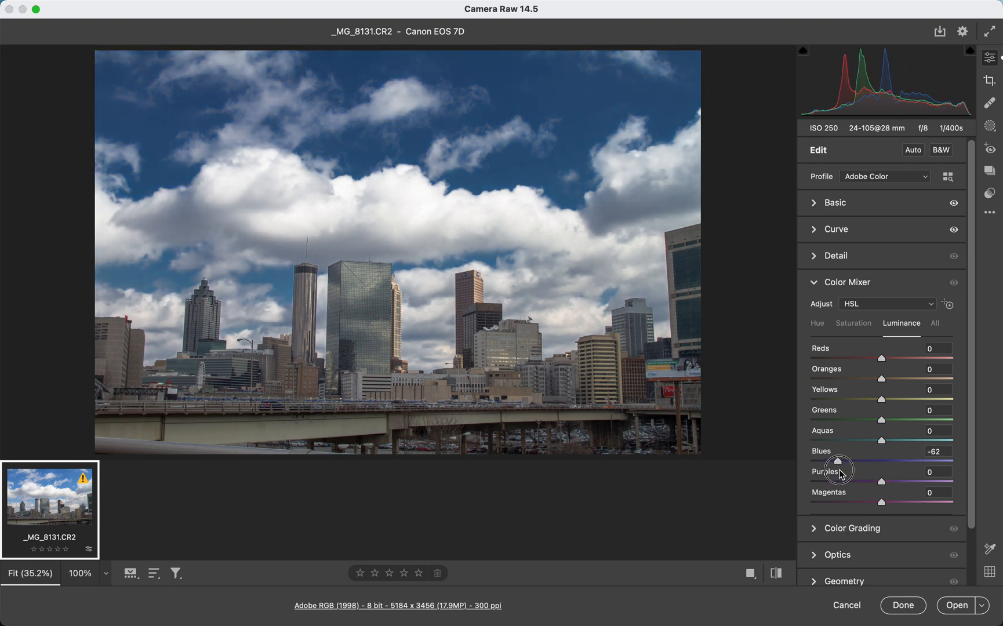
mouse_move(839, 474)
mouse_down()
mouse_move(872, 470)
mouse_move(841, 475)
mouse_move(851, 476)
mouse_up()
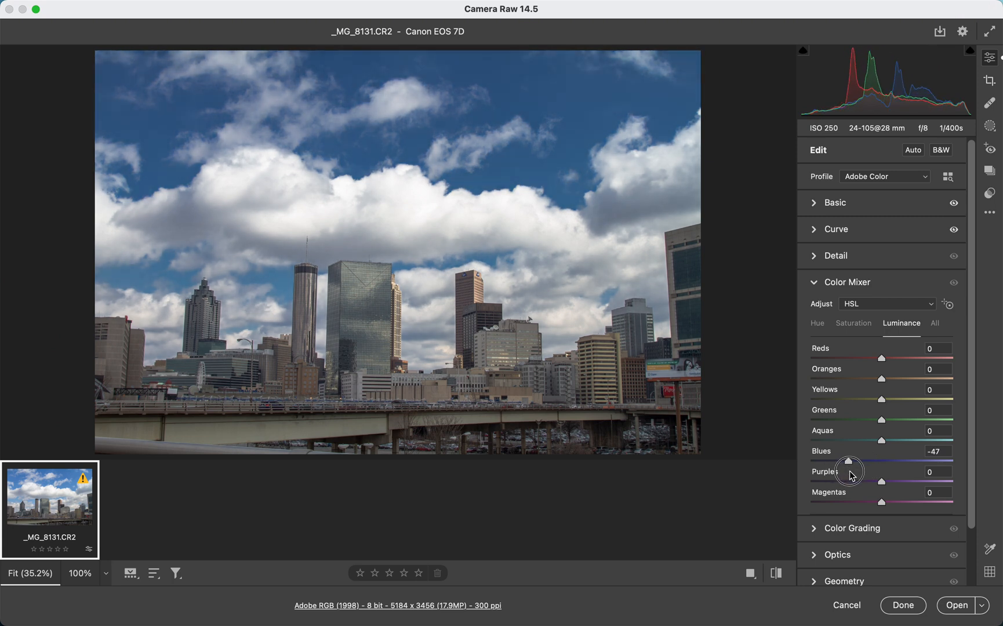
drag(848, 470, 850, 471)
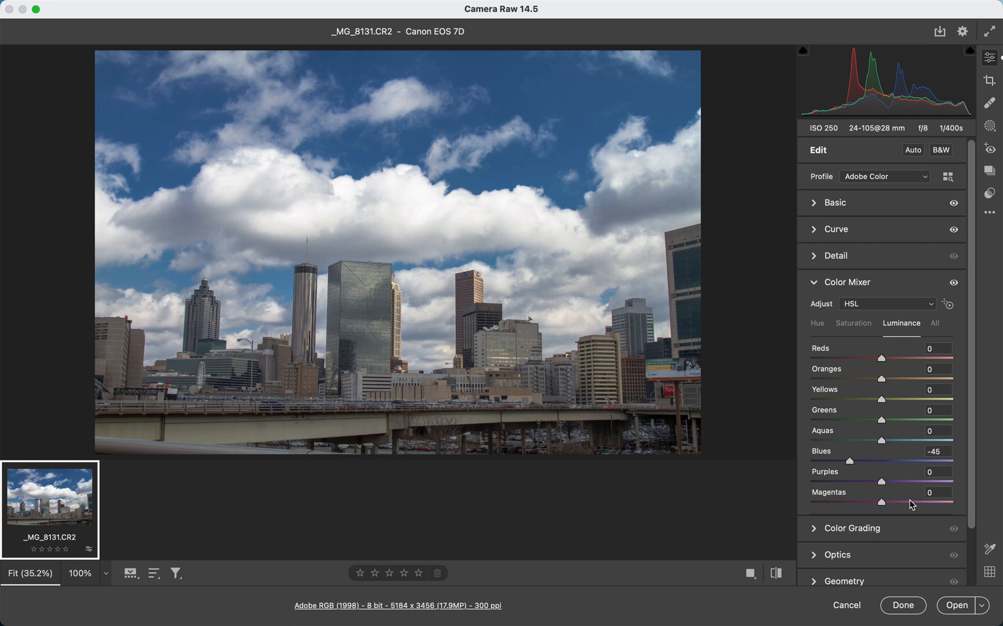
- Try Color Grading tints with Shadows at hue 192, saturation 42 and Highlights at hue 78, saturation 47
scroll(910, 503, down, 2)
click(814, 470)
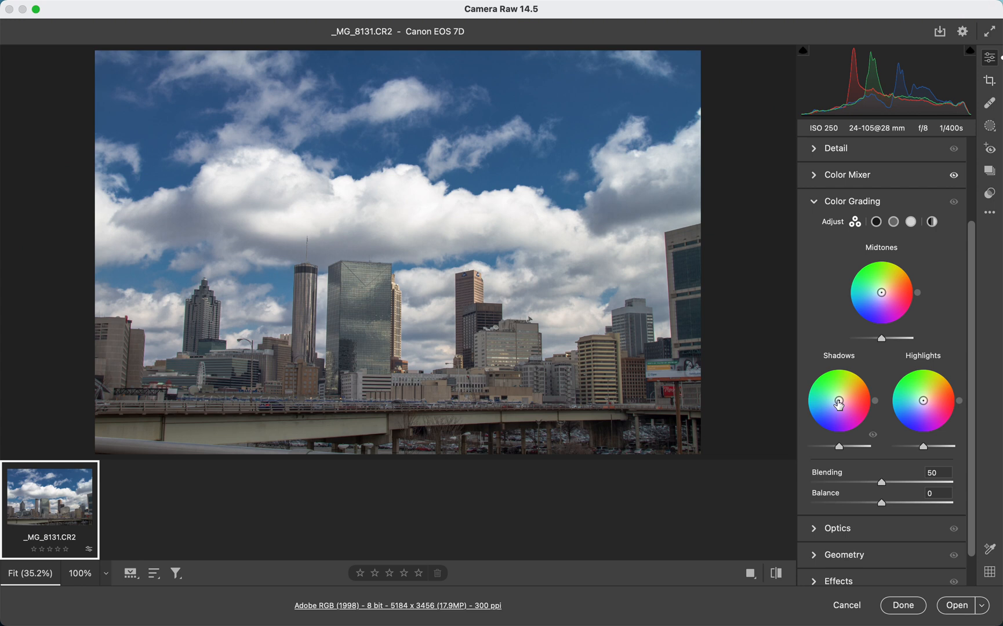
mouse_move(838, 404)
mouse_down()
mouse_move(810, 389)
mouse_move(823, 397)
mouse_move(816, 410)
mouse_move(827, 404)
mouse_up()
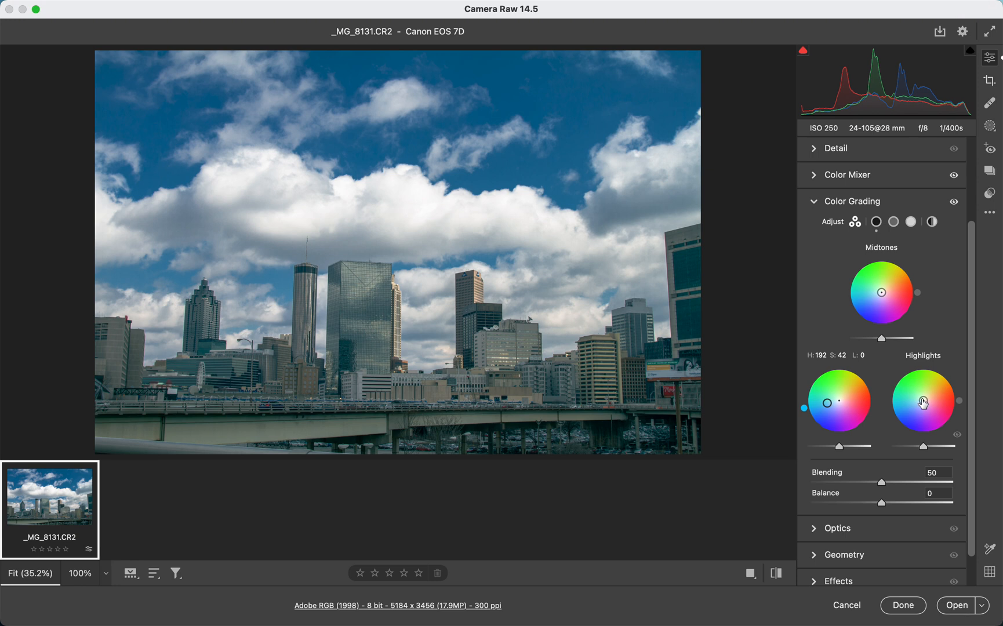
drag(923, 403, 926, 386)
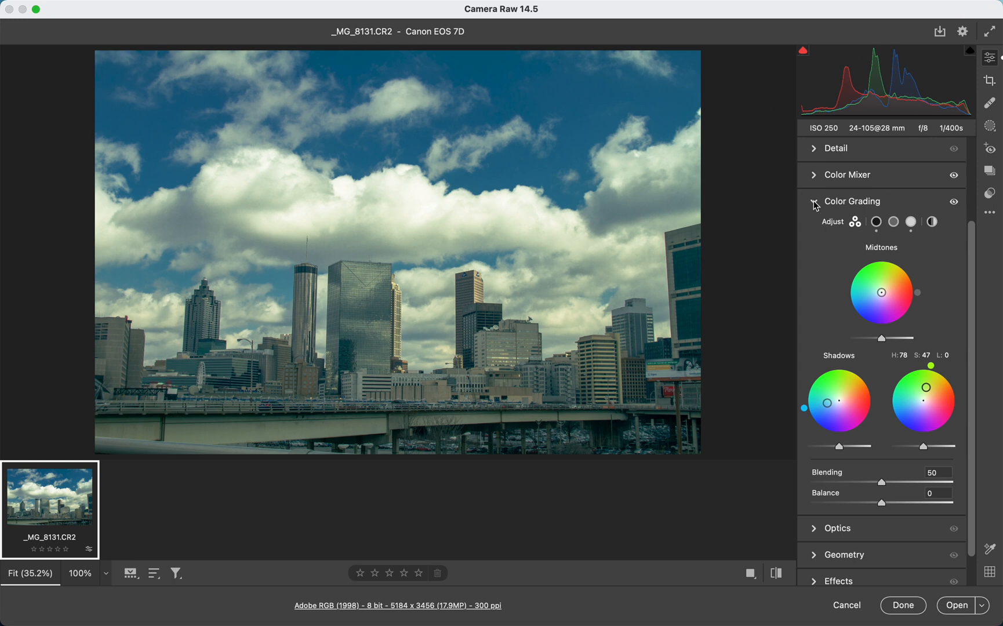
- Undo the highlight and shadow tints and the Blues luminance change, and close the Color Grading settings
key(super+z)
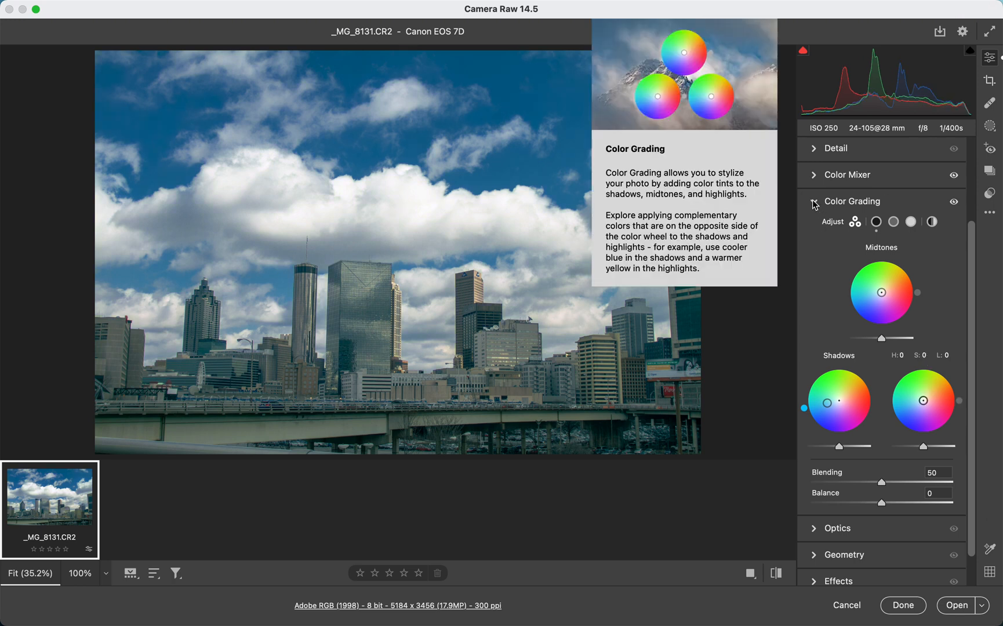
key(super+z)
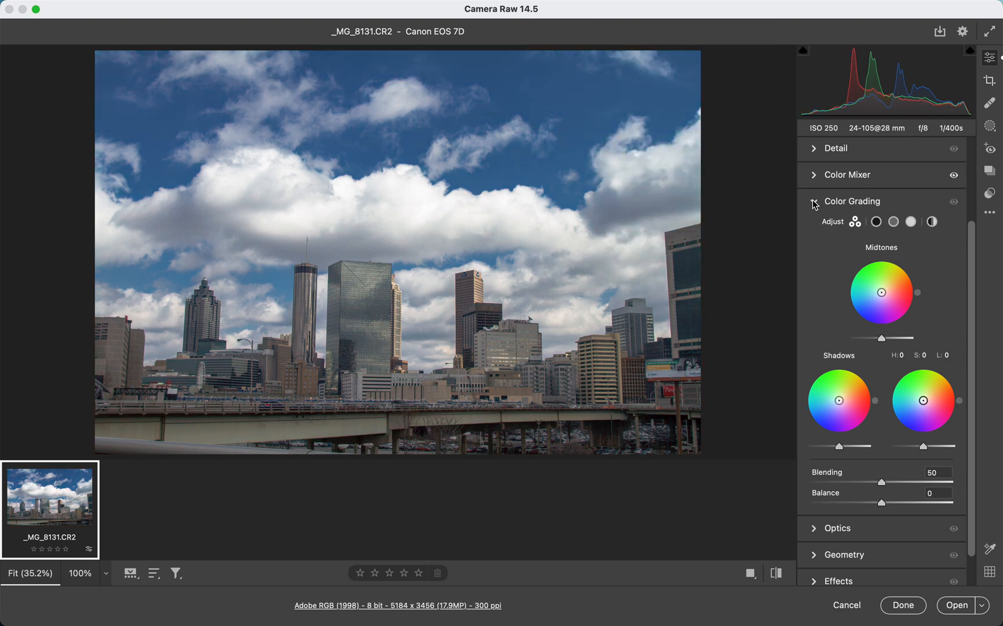
key(super+z)
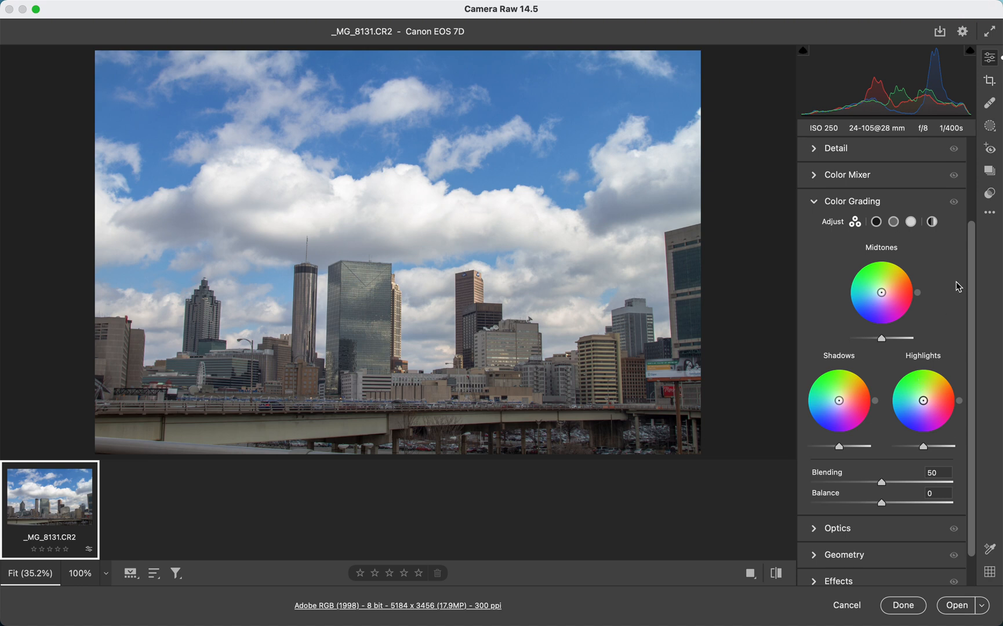
click(813, 202)
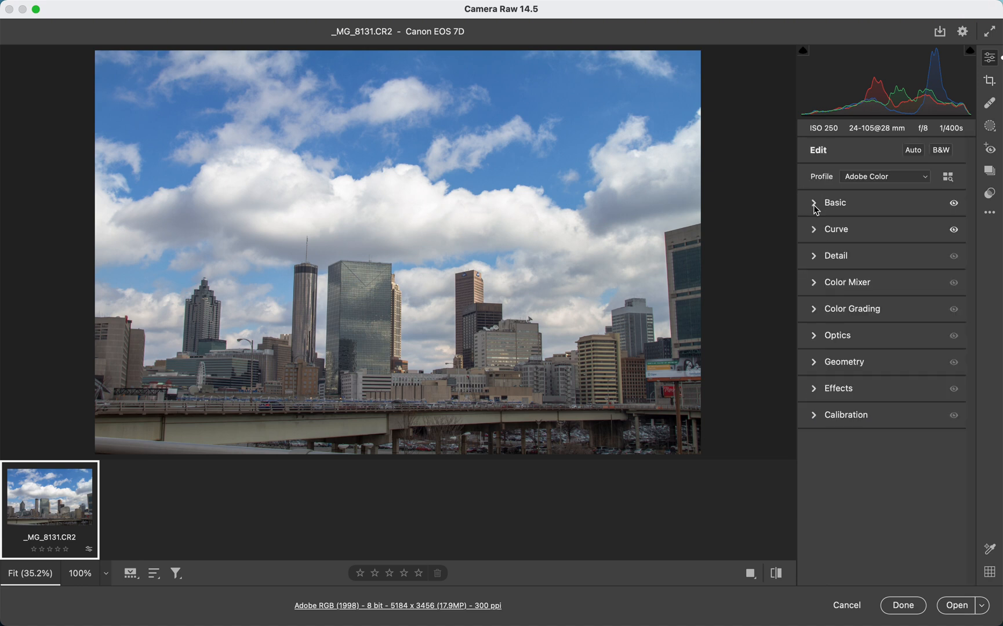
- Turn on Remove chromatic aberration for the photo and inspect the building edges at 100%
click(815, 258)
click(814, 259)
click(813, 336)
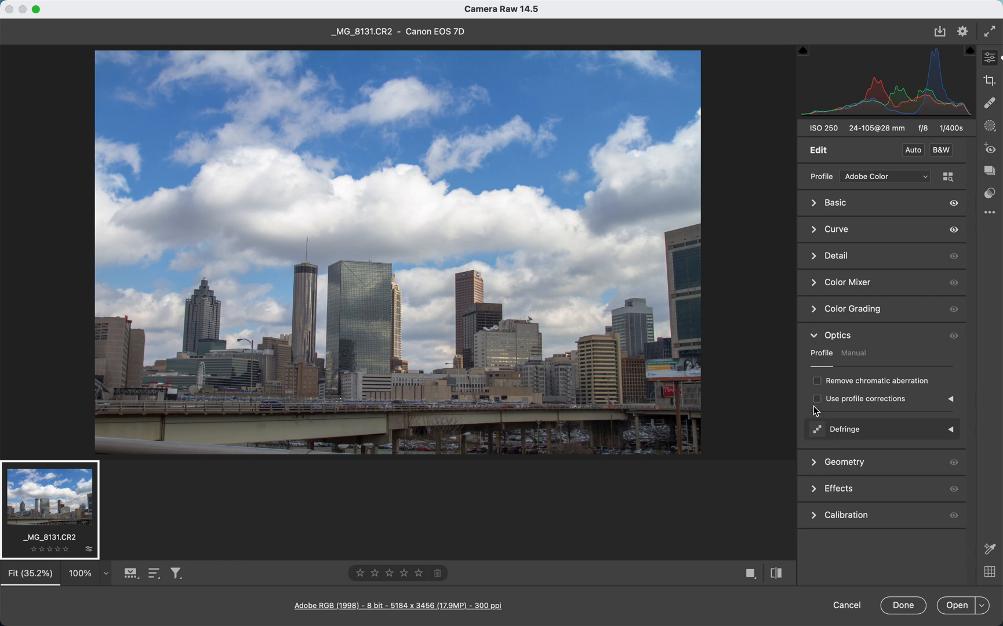
click(817, 382)
click(479, 273)
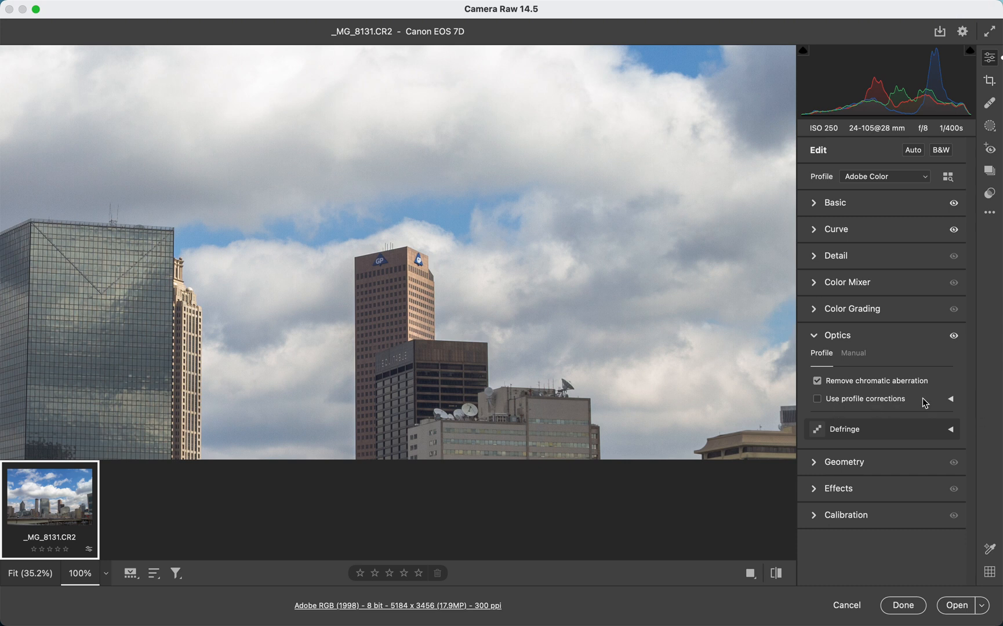
- Turn on lens profile corrections, switching them off and on once to compare the photo
click(941, 399)
click(940, 399)
click(862, 403)
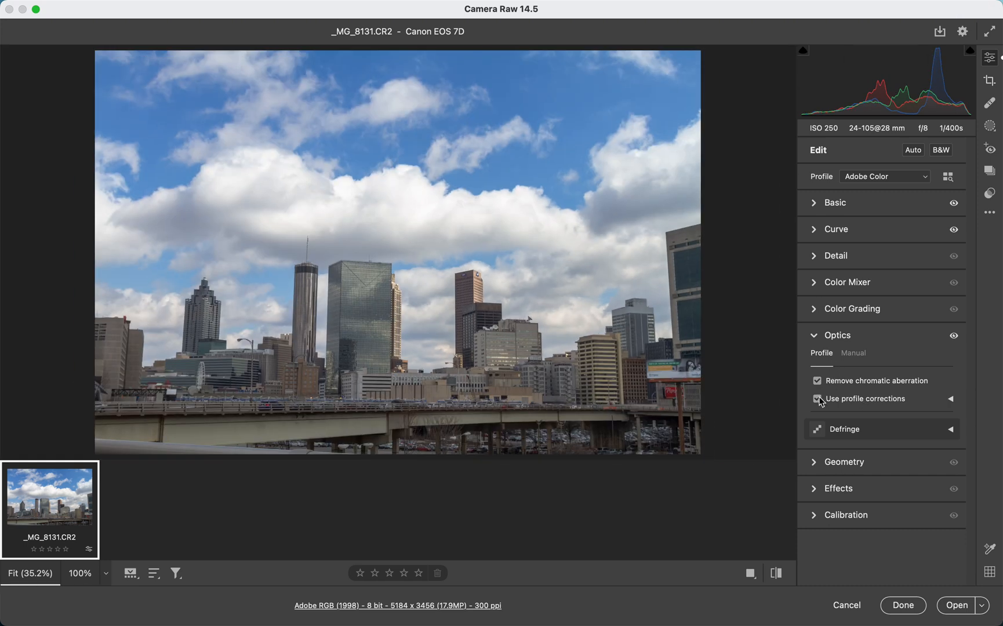
click(817, 398)
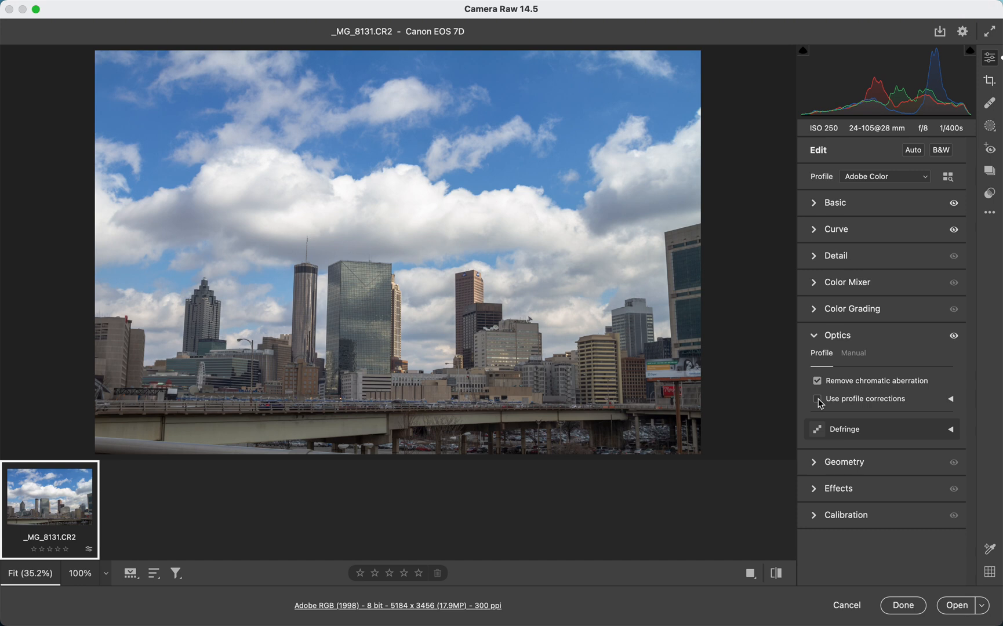
click(818, 400)
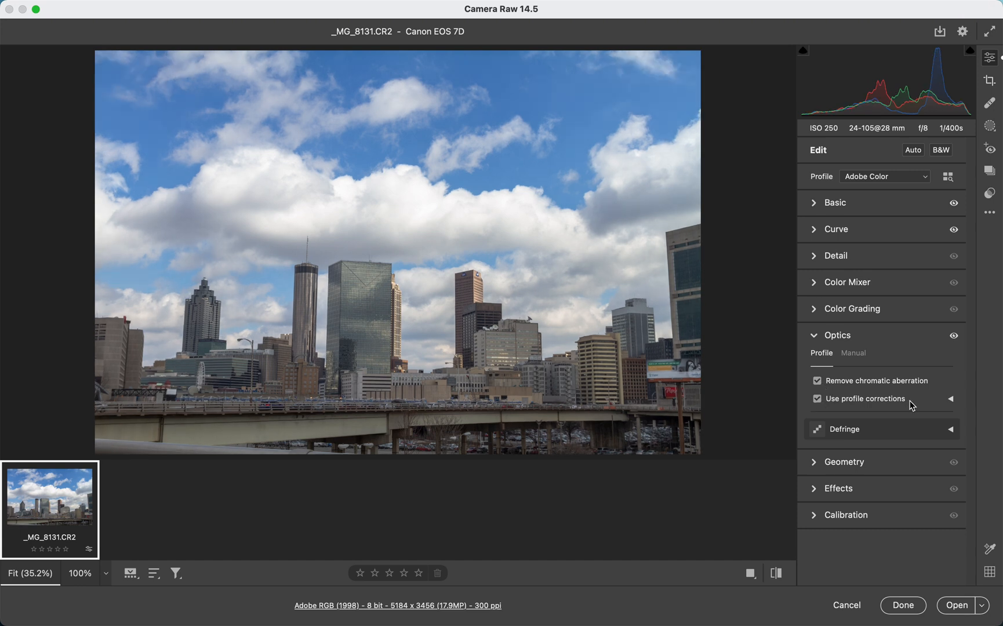
- Look over the lens profile and correction amounts, and compare the photo with and without the profile corrections
click(951, 400)
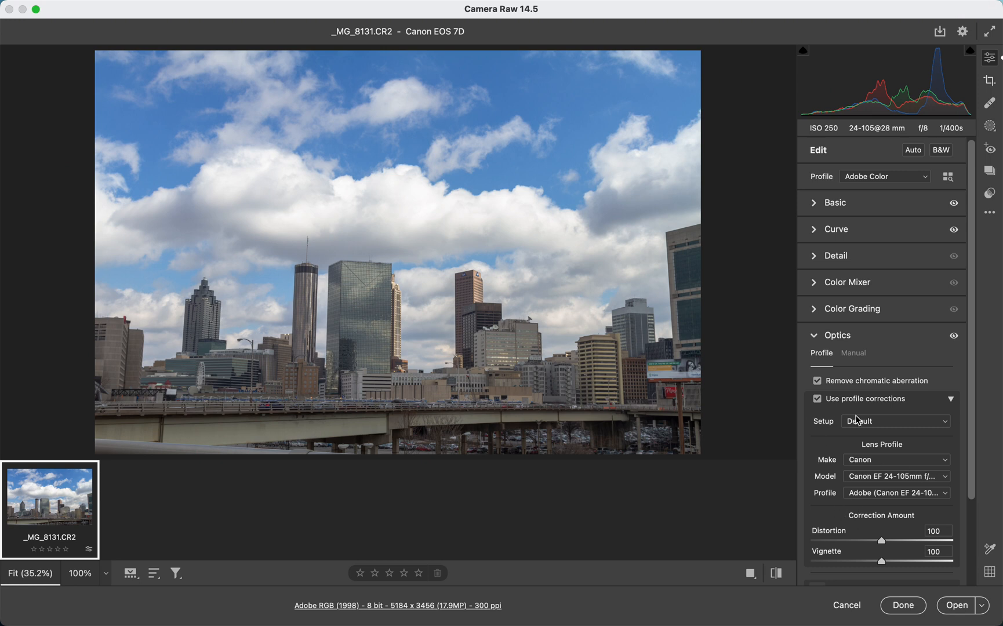
click(817, 399)
click(817, 399)
click(817, 400)
click(817, 399)
click(952, 401)
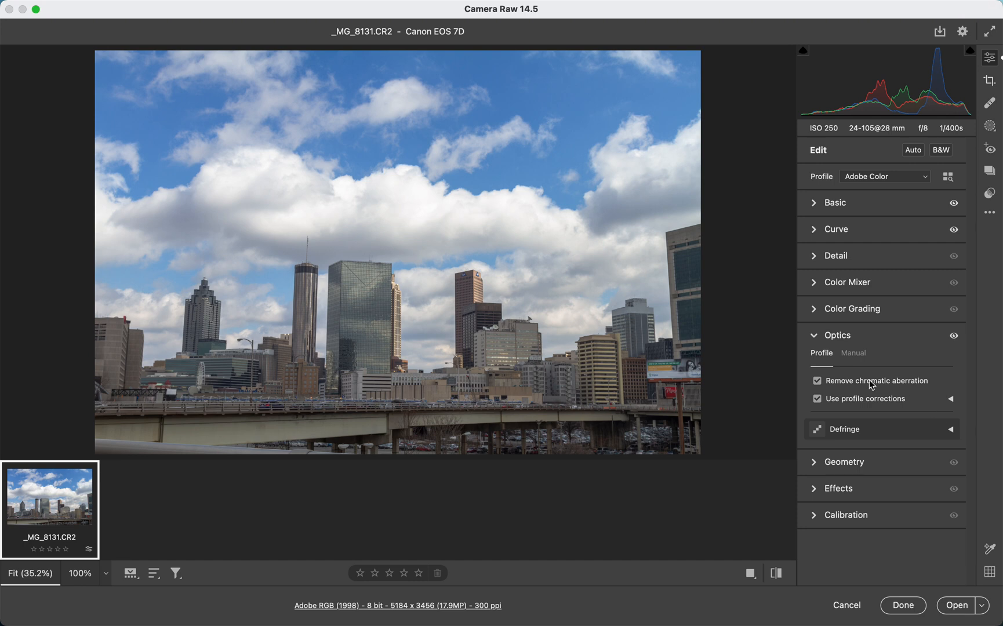
click(952, 400)
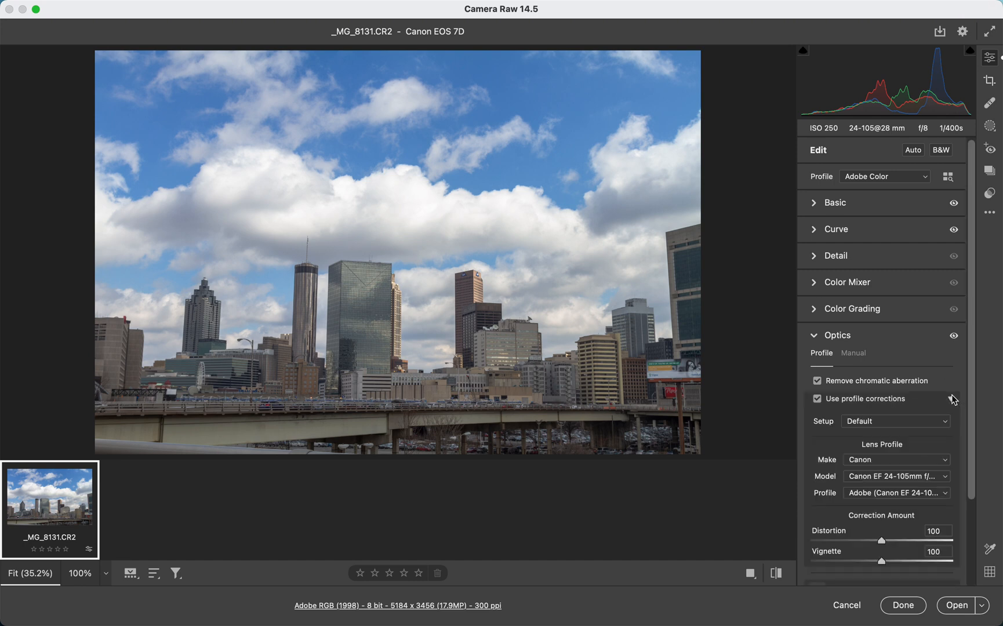
click(952, 399)
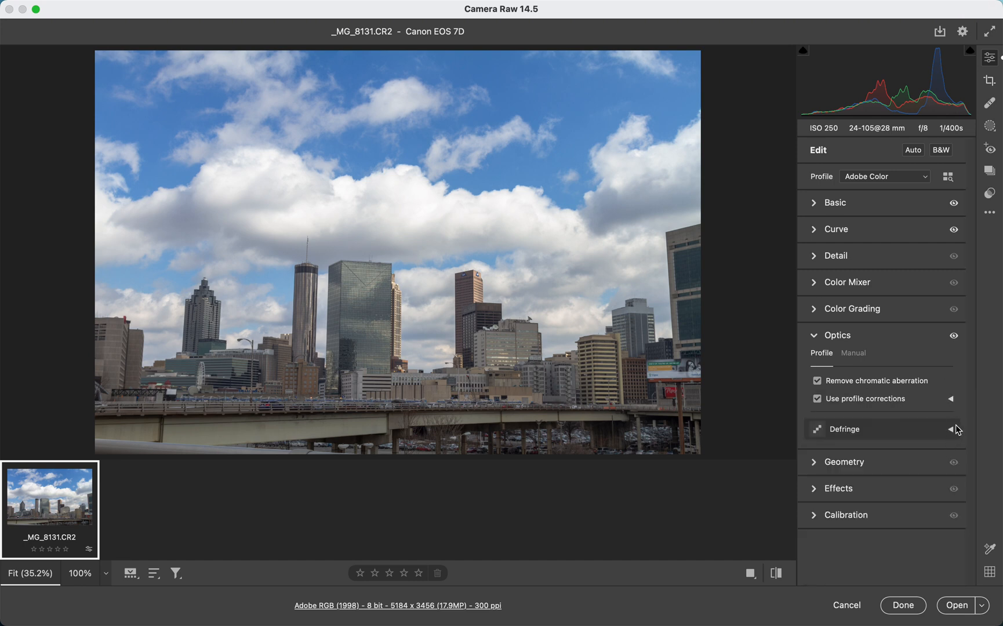
- Try the Upright modes Level, Vertical, Off, Auto and Full on the skyline
click(813, 463)
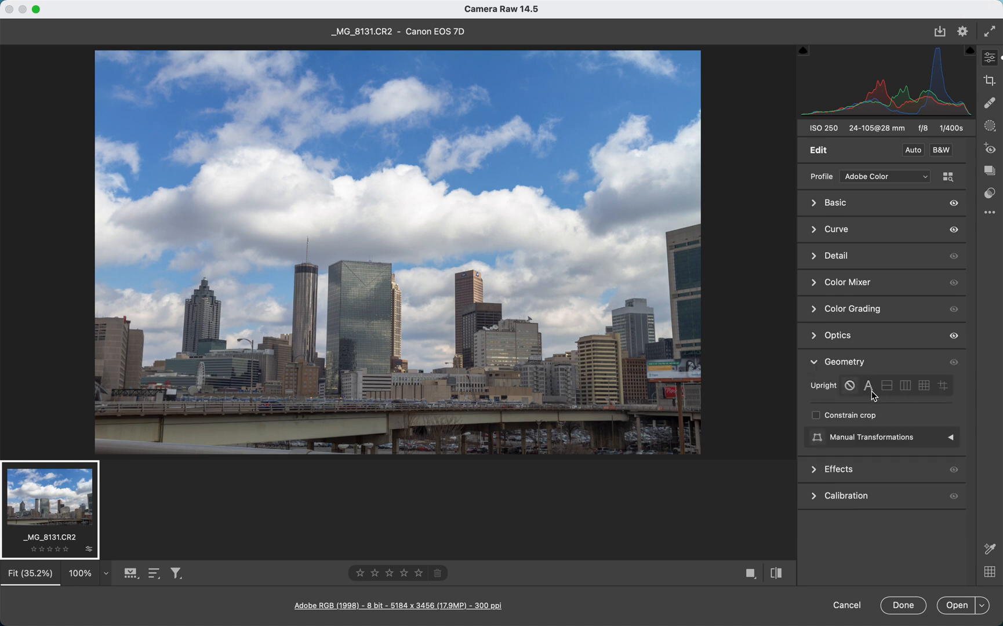
click(886, 385)
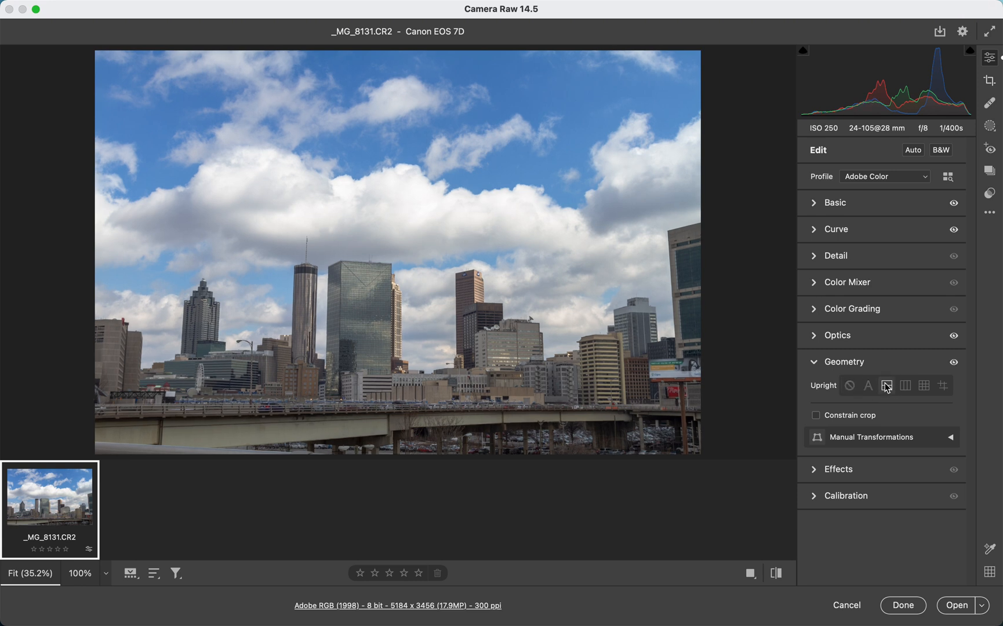
click(906, 388)
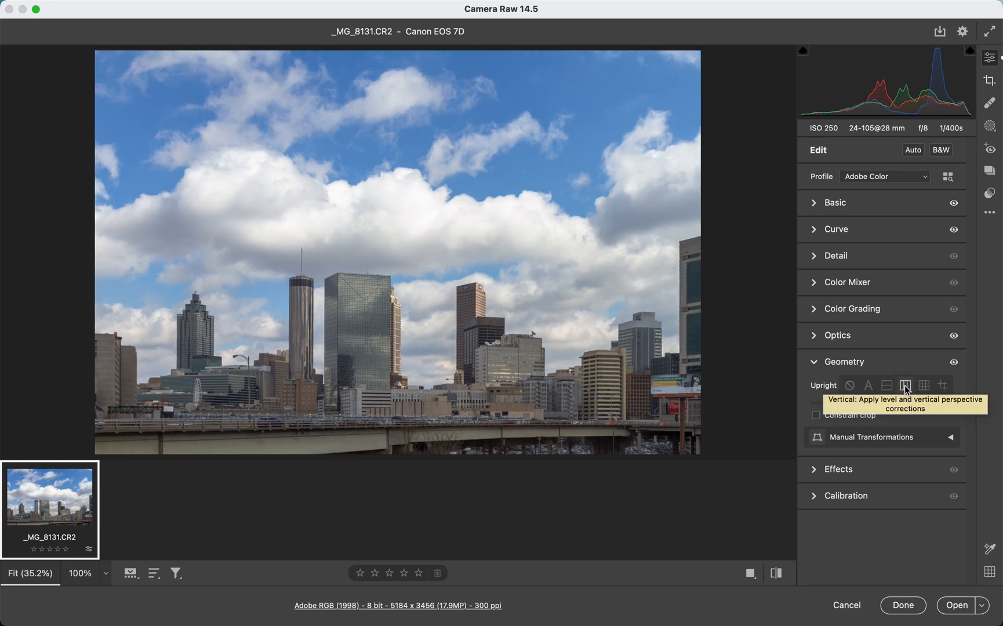
click(850, 386)
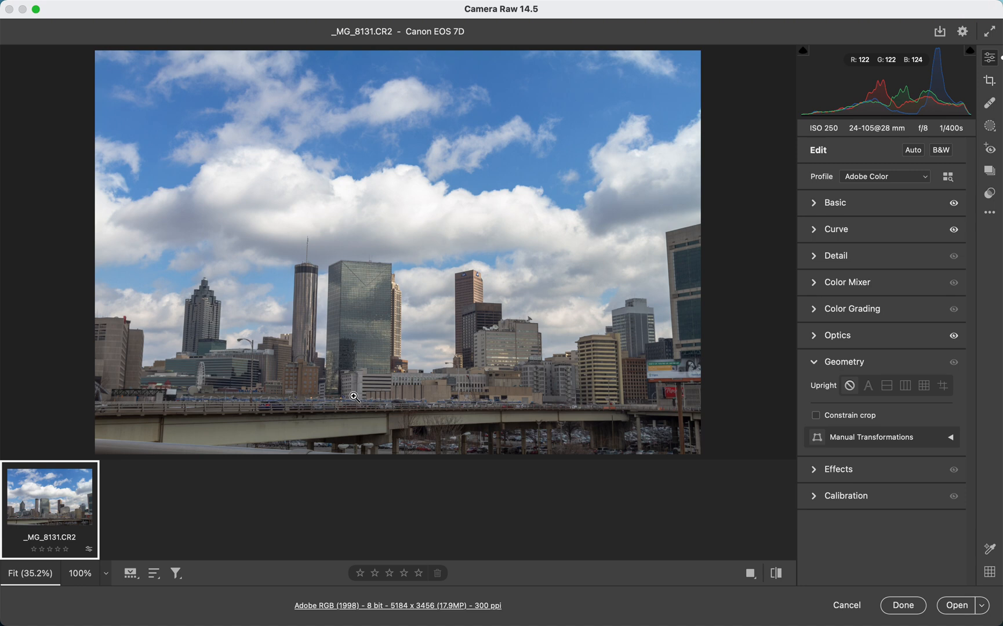
click(867, 385)
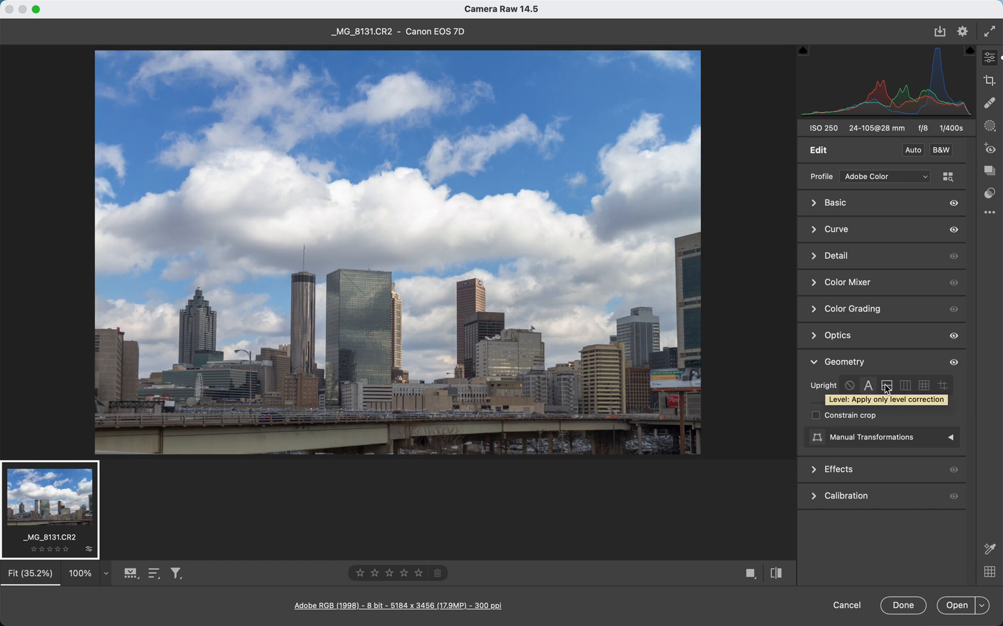
click(917, 387)
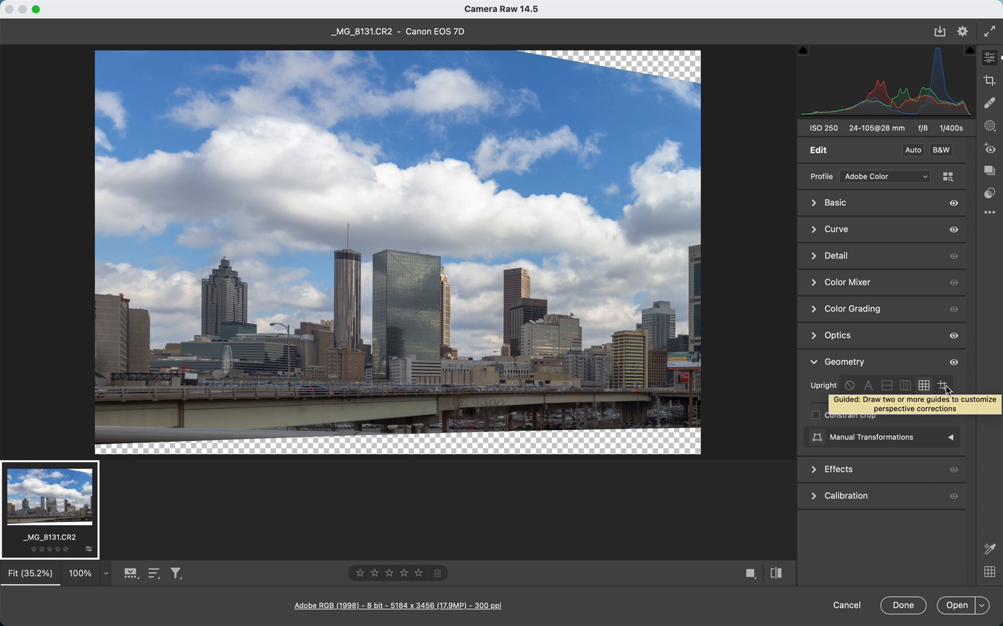
- Try Guided Upright with two vertical guides along both side edges of the large glass tower
click(943, 386)
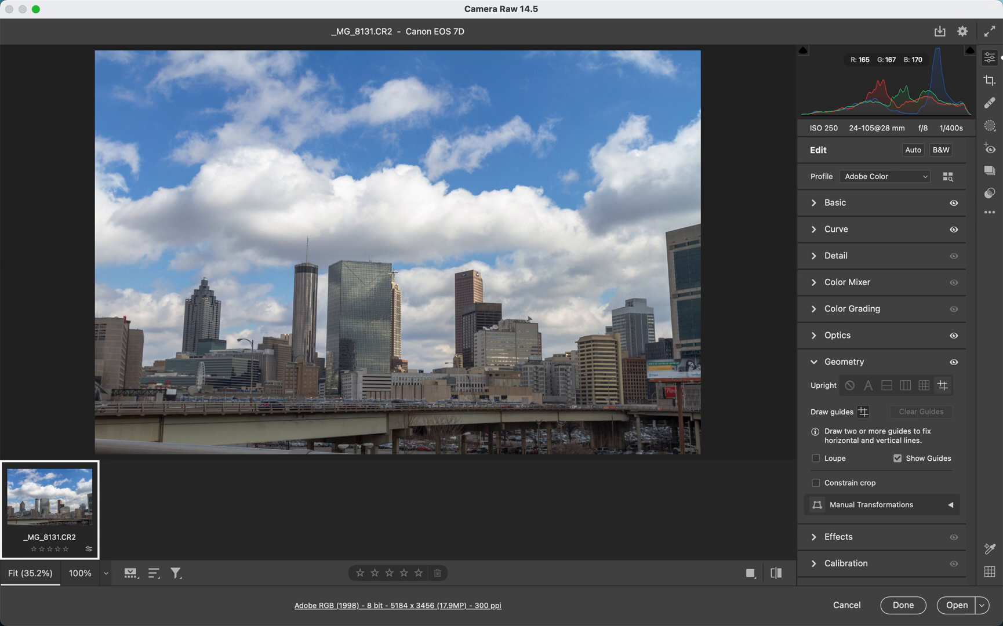
drag(391, 266, 390, 383)
drag(328, 267, 325, 370)
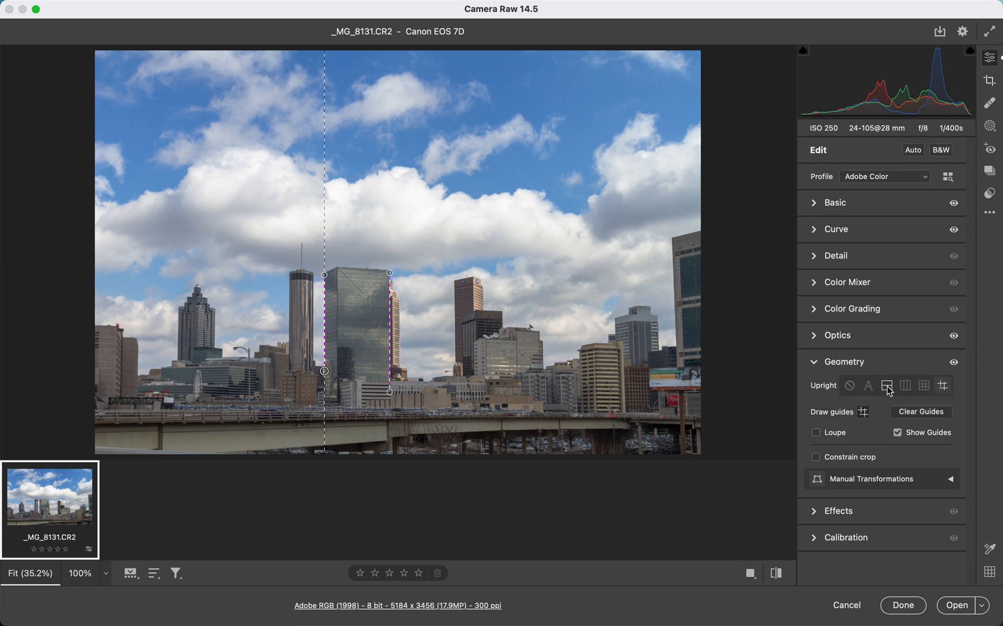
- Compare the Upright modes again, apply the Vertical correction, and look over the manual transformation settings
click(868, 386)
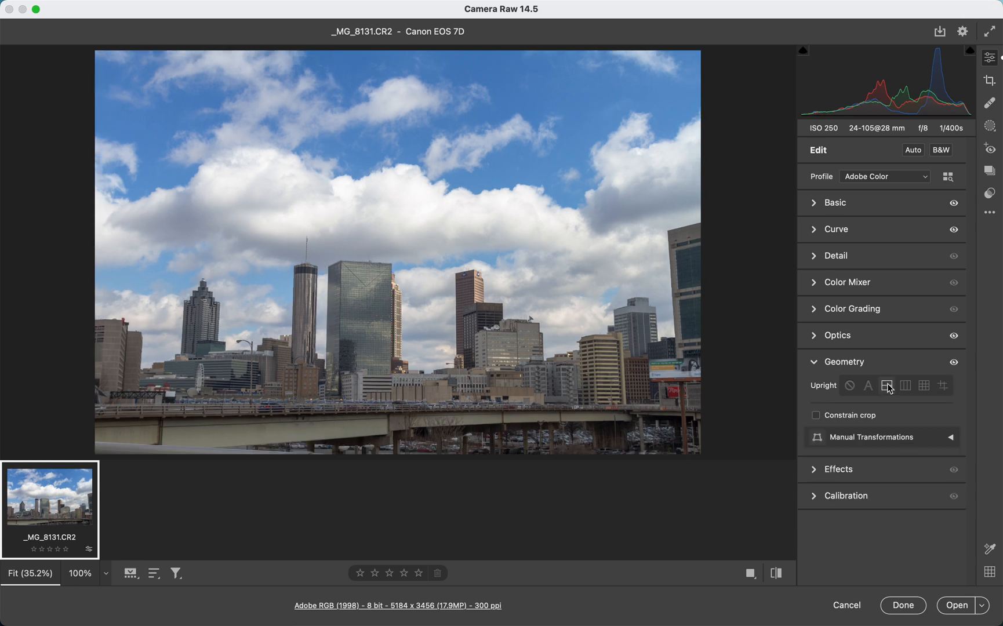
click(905, 387)
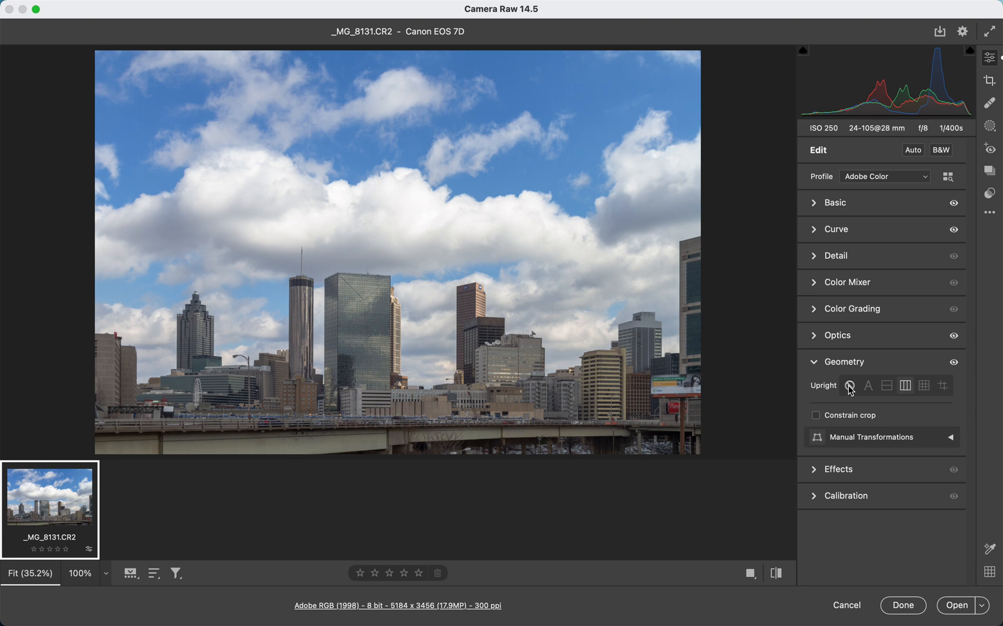
click(850, 387)
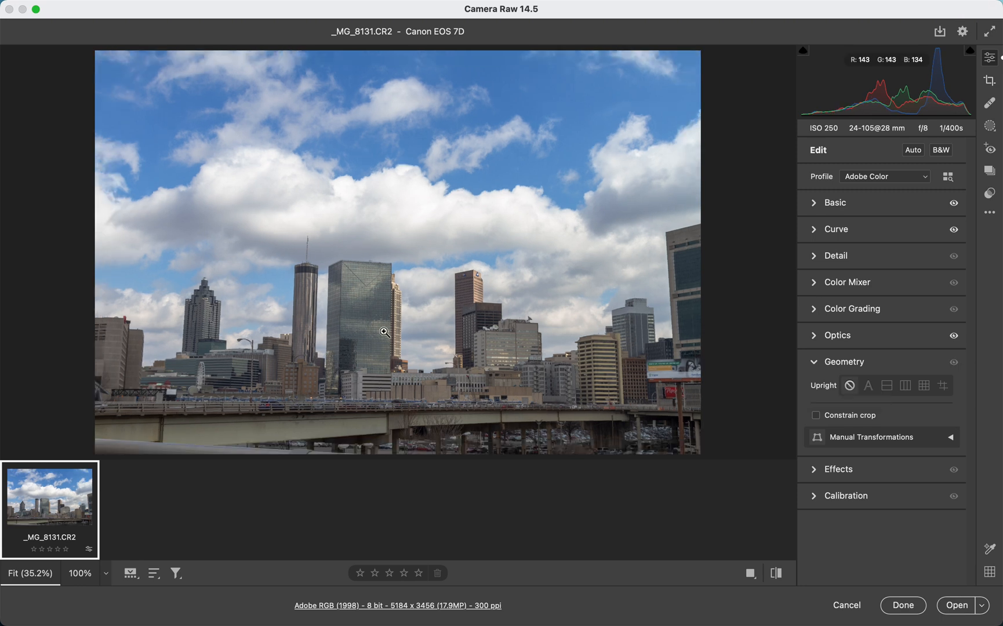
click(905, 388)
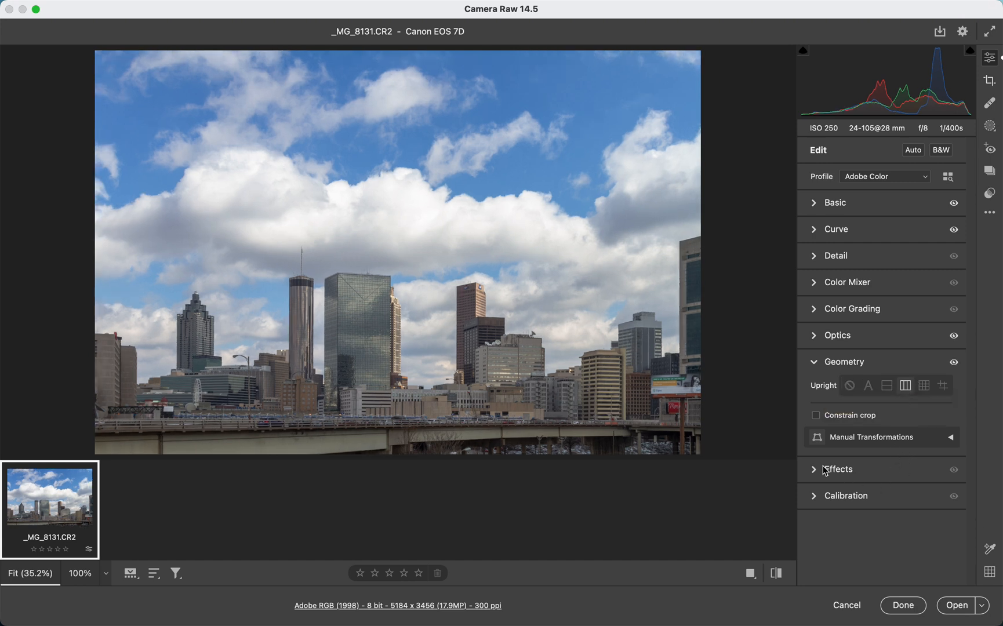
click(949, 438)
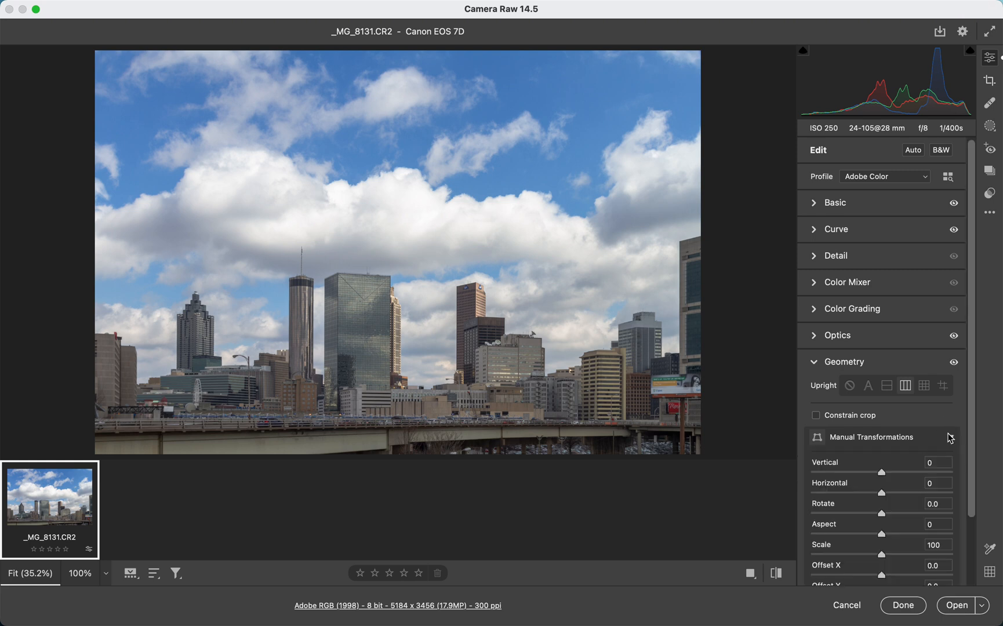
click(949, 438)
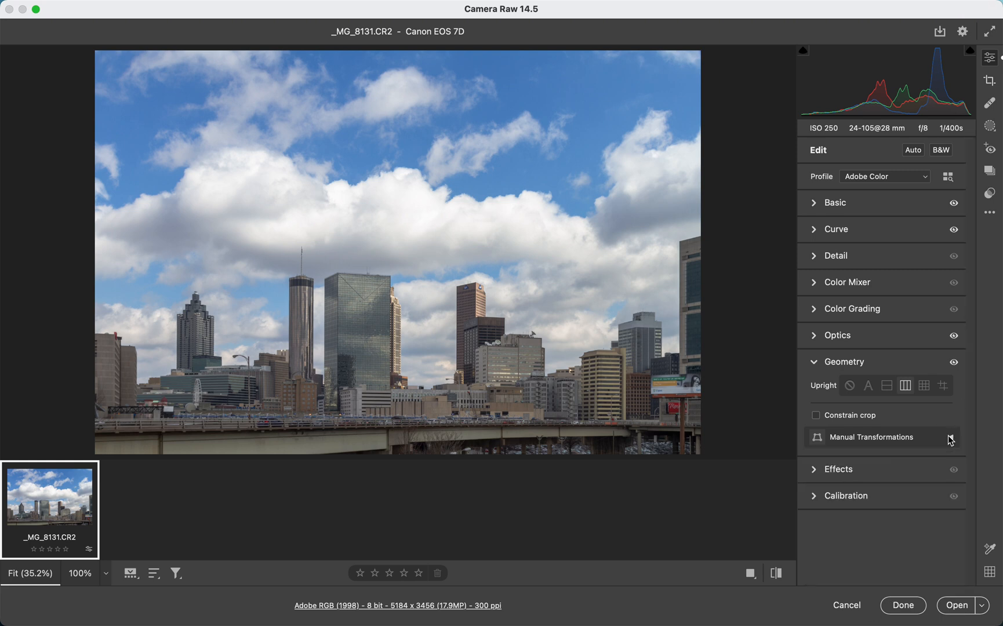
- Try different Grain and Vignetting amounts in the Effects settings, and return both to 0
click(827, 471)
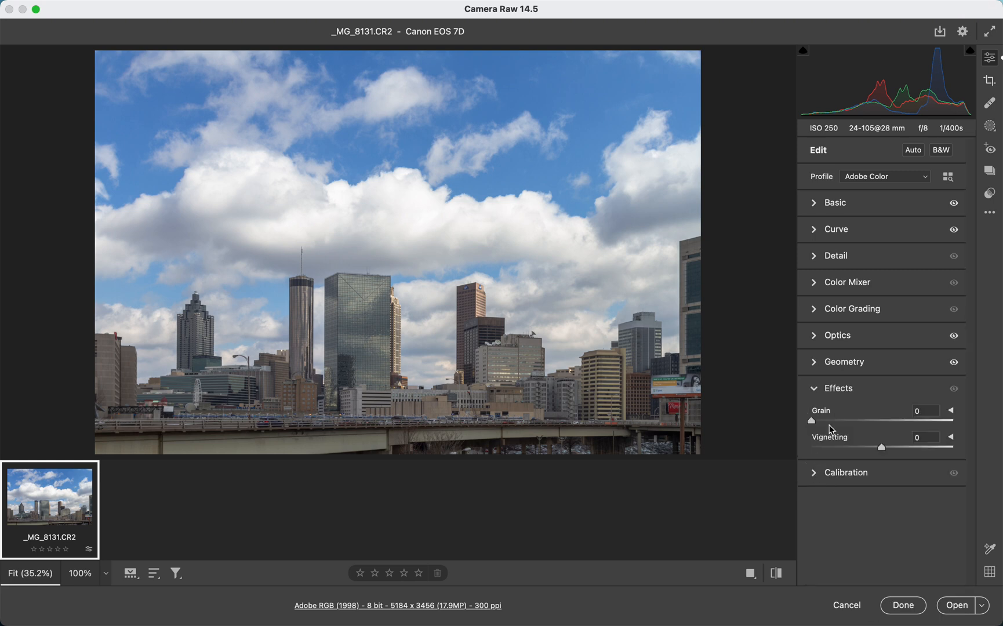
click(933, 420)
drag(933, 422, 811, 432)
click(951, 423)
click(831, 446)
drag(830, 447, 880, 448)
mouse_move(883, 449)
mouse_down()
mouse_move(890, 448)
mouse_move(847, 457)
mouse_move(881, 449)
mouse_up()
- Look over the options of the Crop, Heal, Masking, Red Eye, Snapshots and Presets tools
click(990, 81)
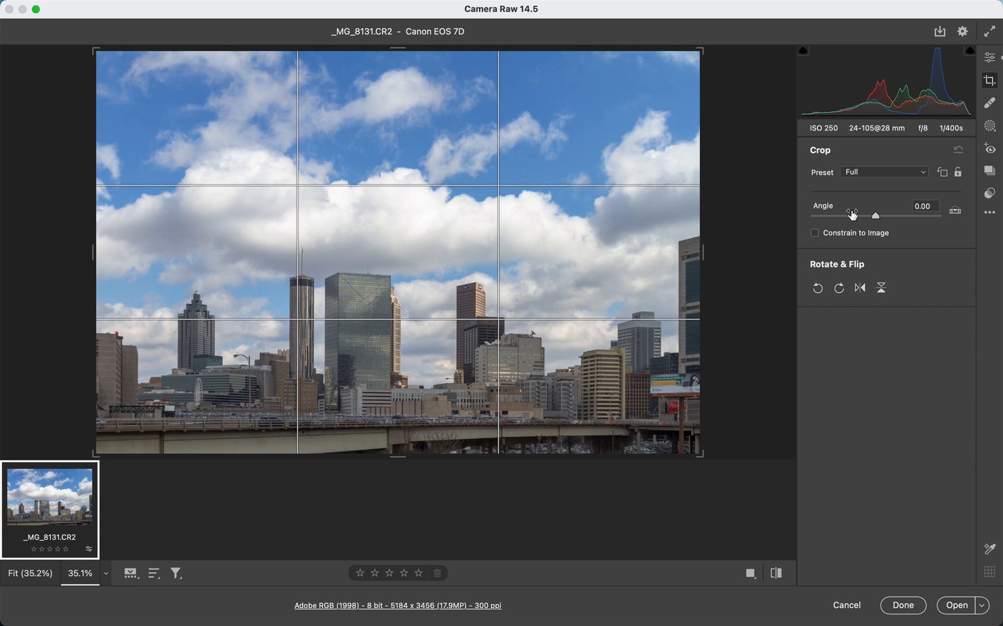
click(993, 104)
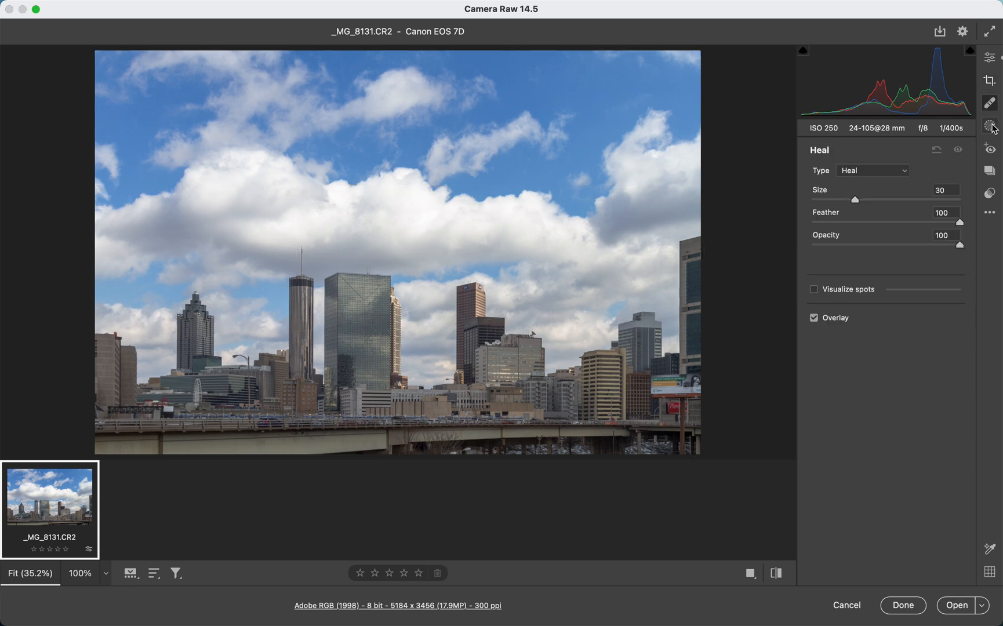
click(990, 126)
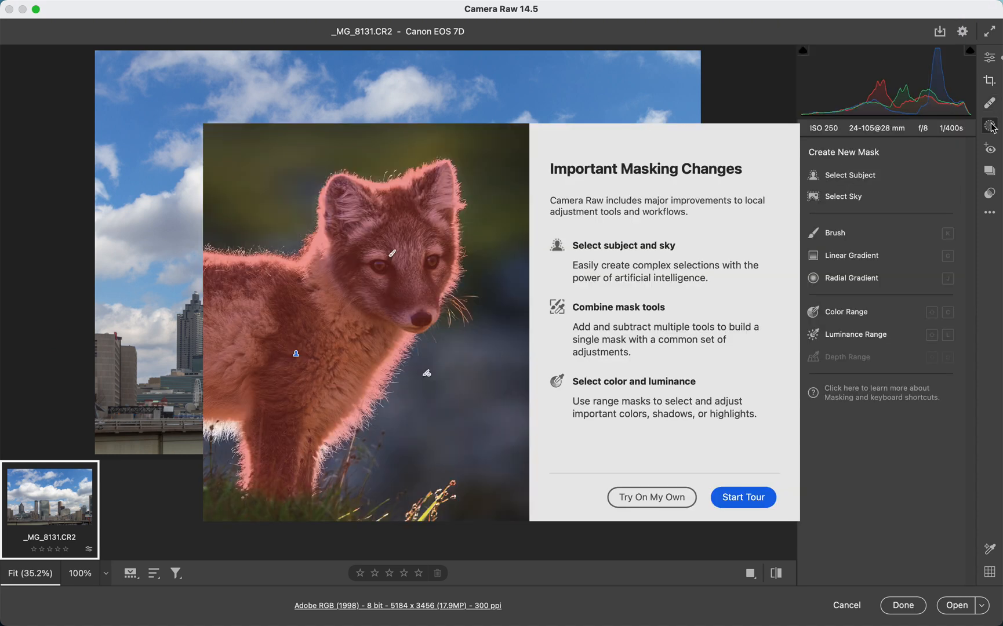
click(659, 497)
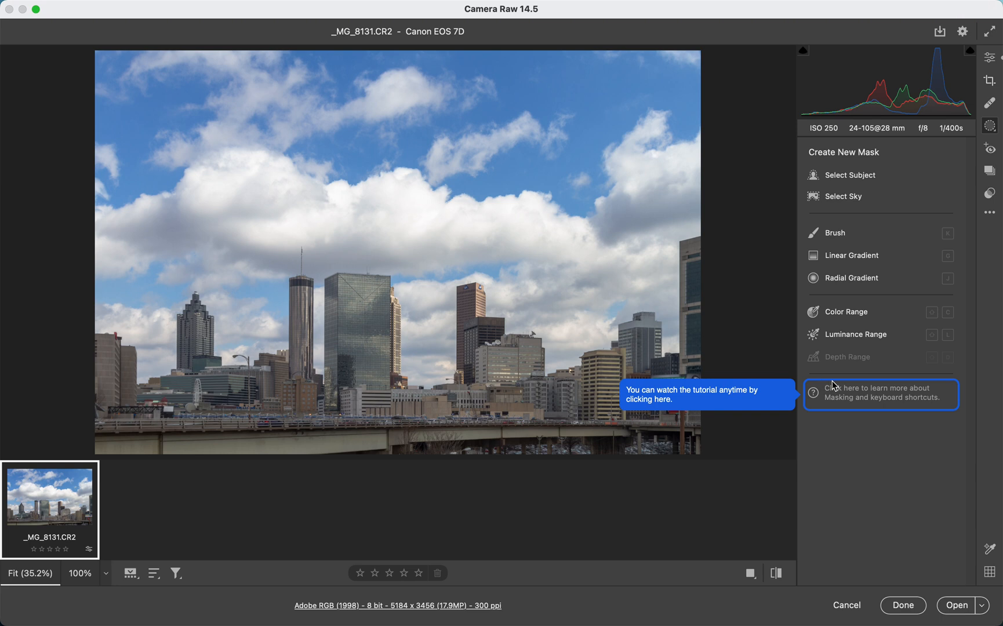
click(989, 149)
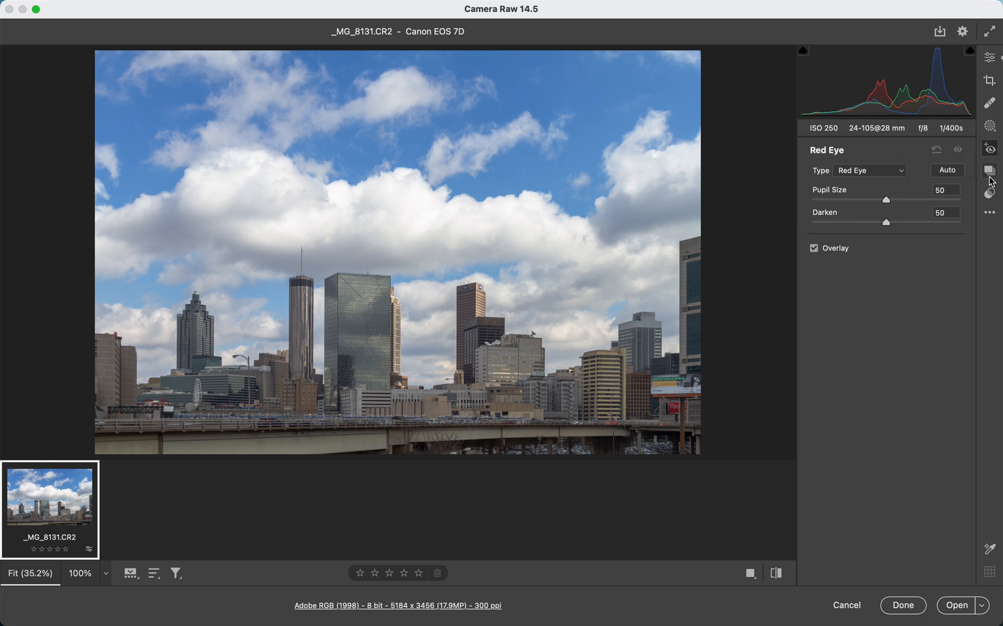
click(989, 171)
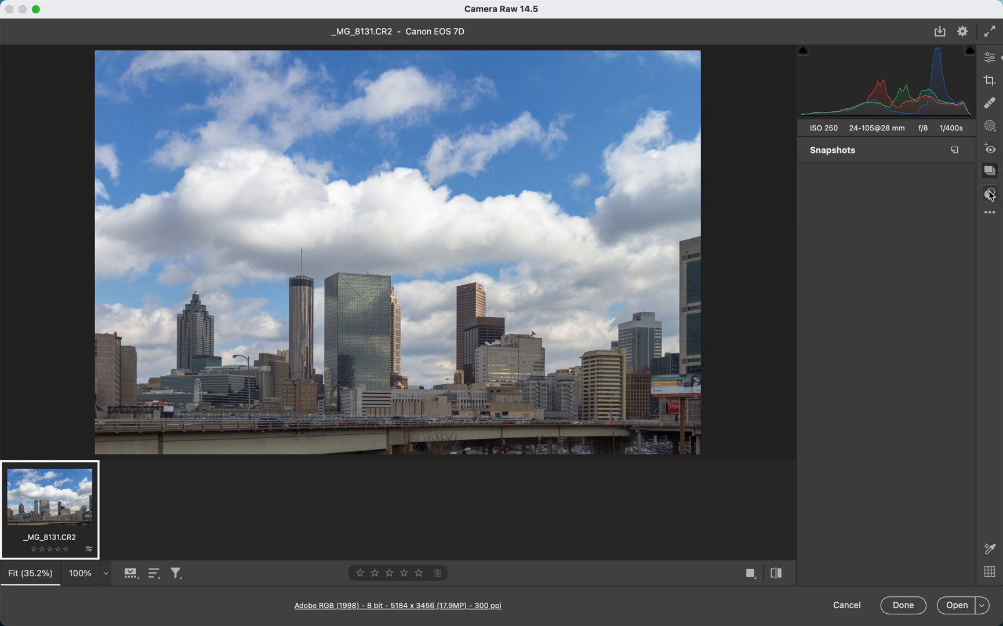
click(989, 194)
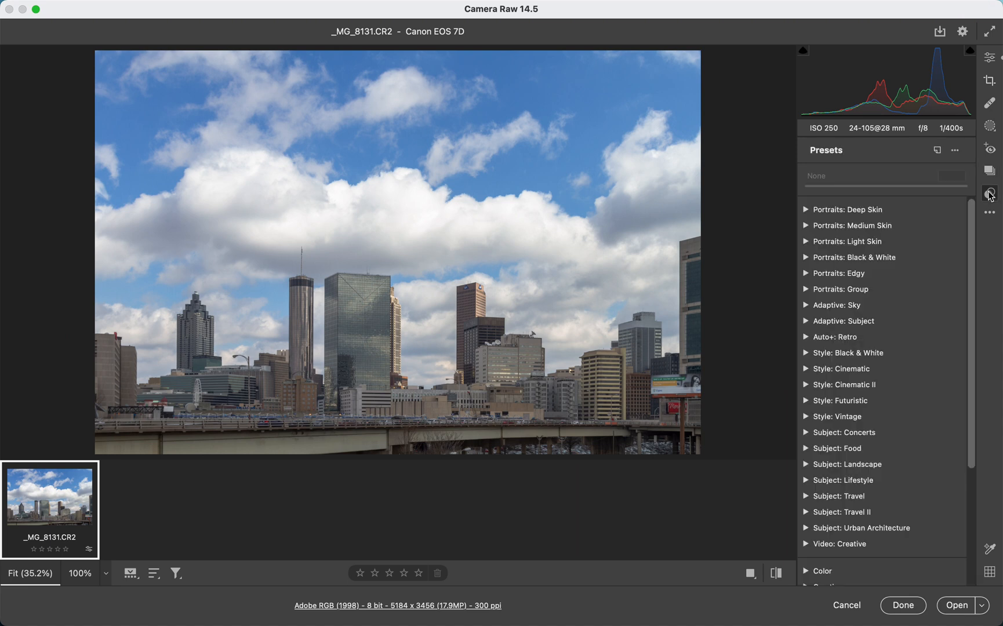
- Look over the naming options for a new snapshot without creating one
click(989, 171)
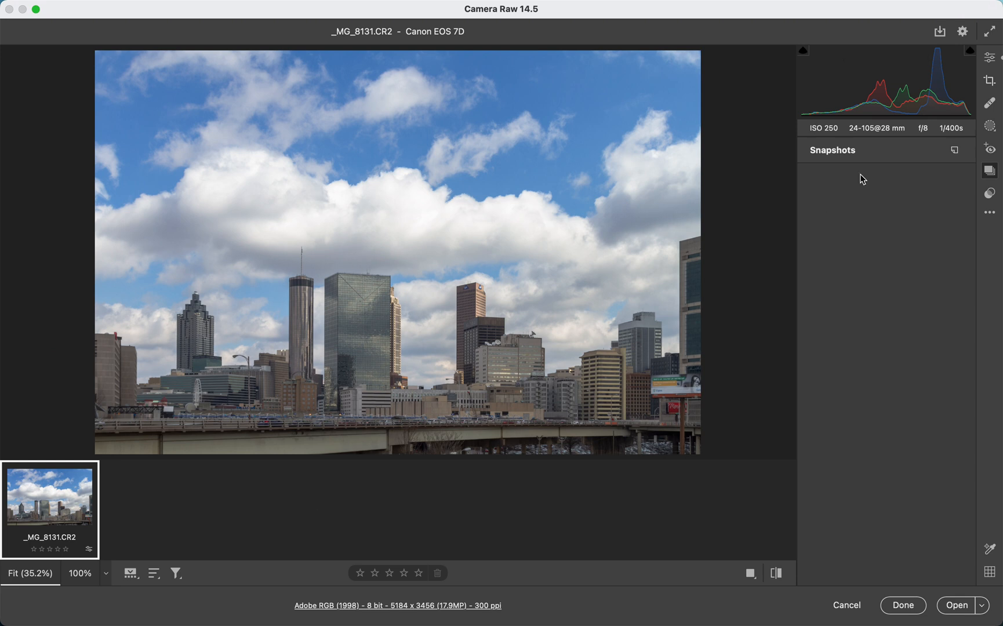
click(954, 150)
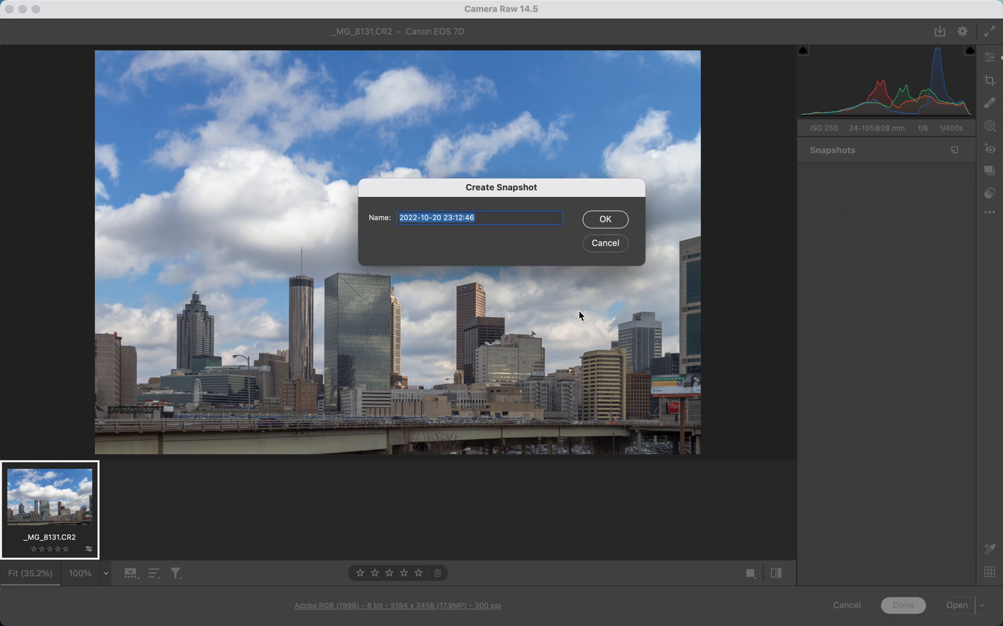
click(604, 242)
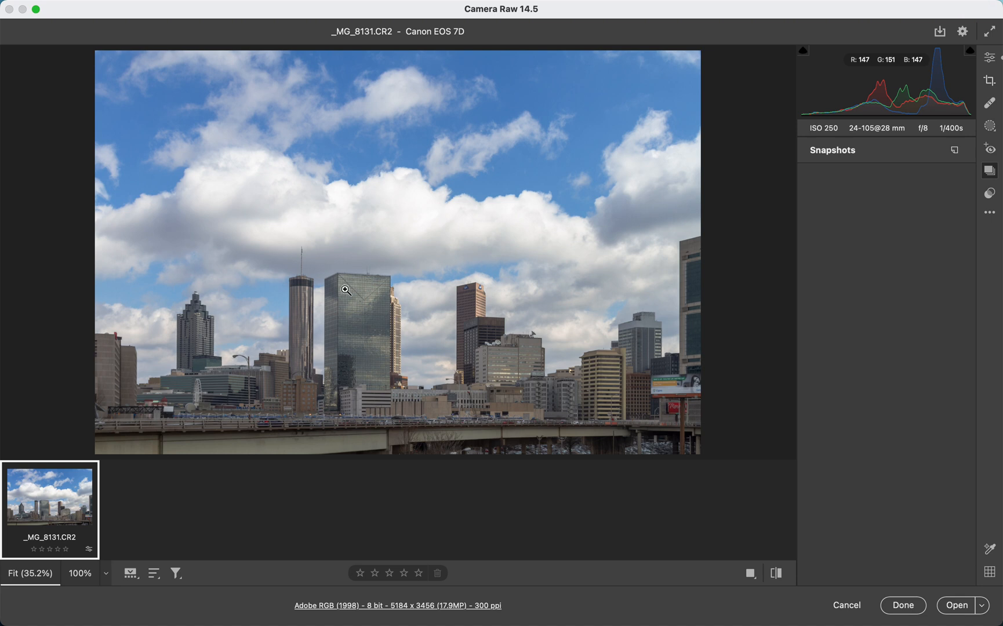
- Browse the preset groups and view the presets in the Color group
click(990, 194)
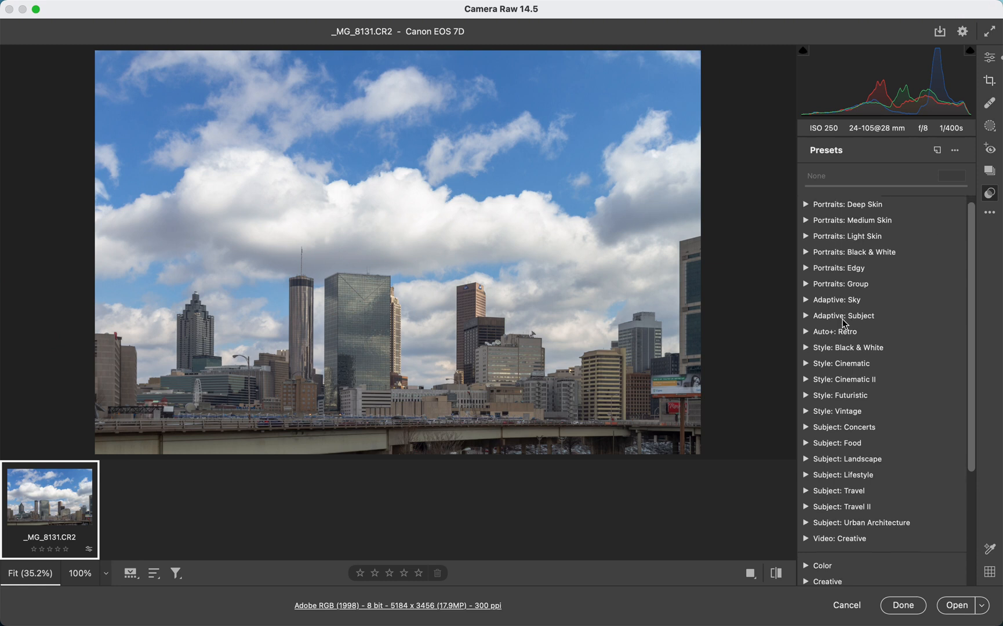
scroll(843, 324, down, 5)
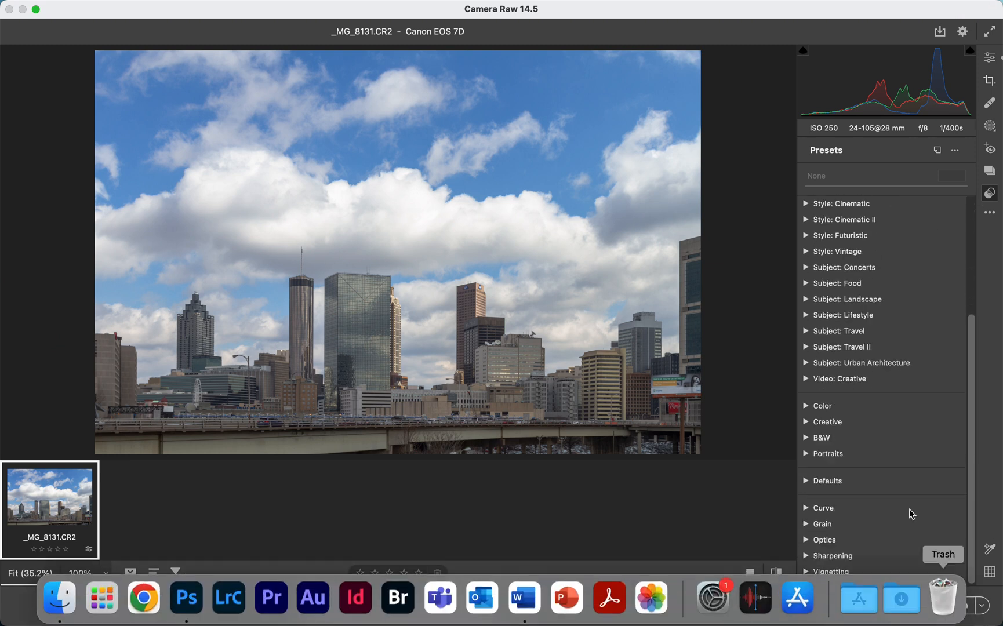
click(806, 405)
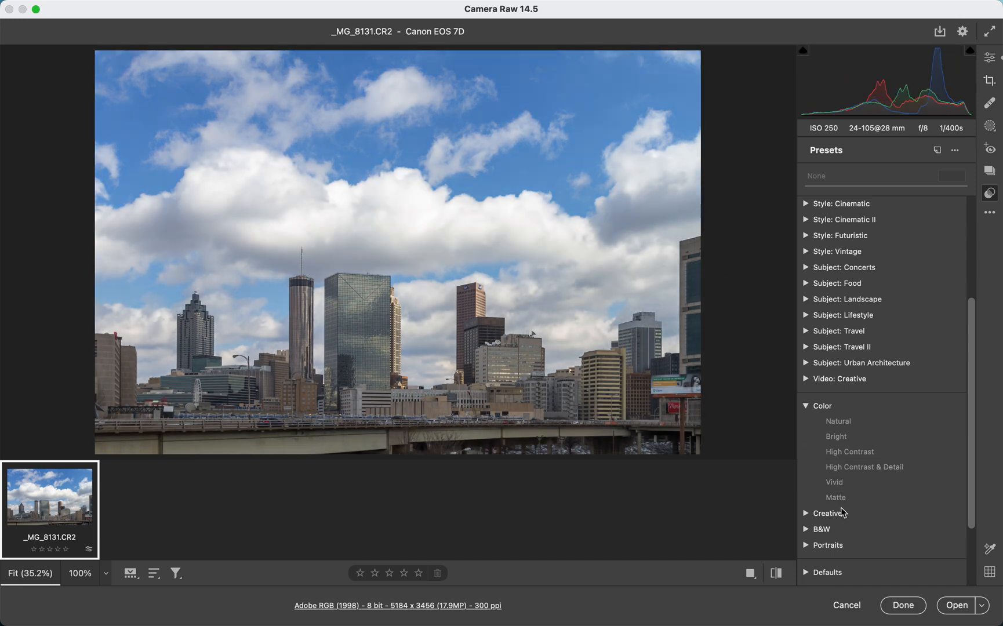
click(806, 407)
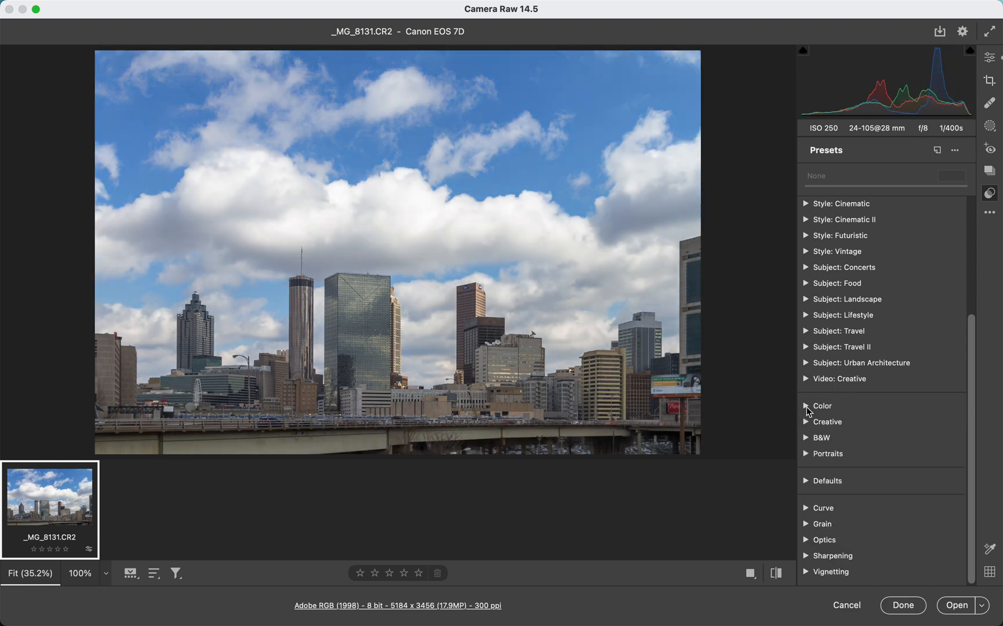
- Try the Creative presets Turquoise & Red and Warm Contrast on the skyline photo
click(806, 423)
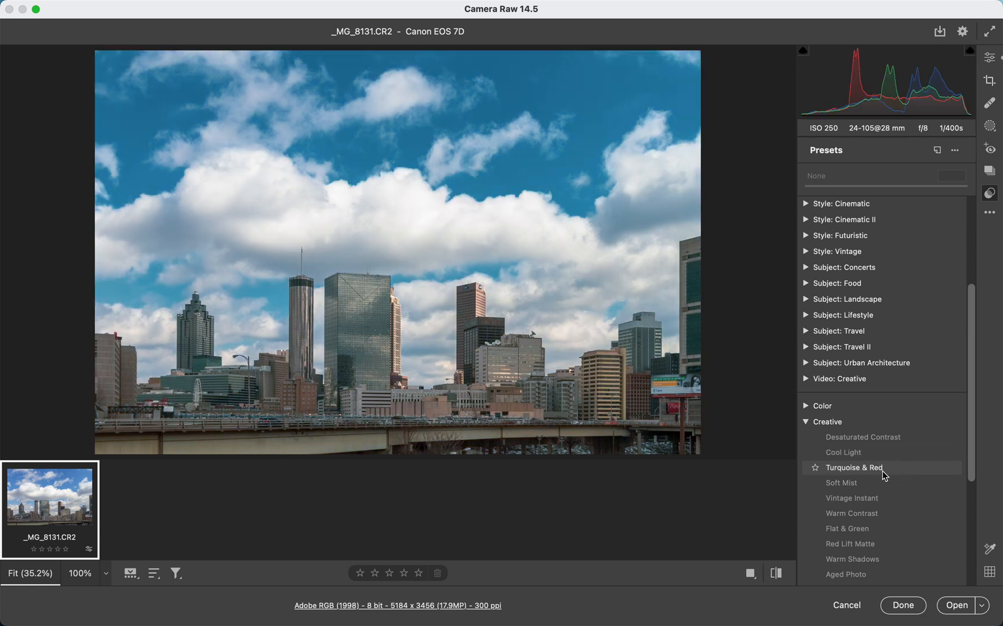
click(881, 468)
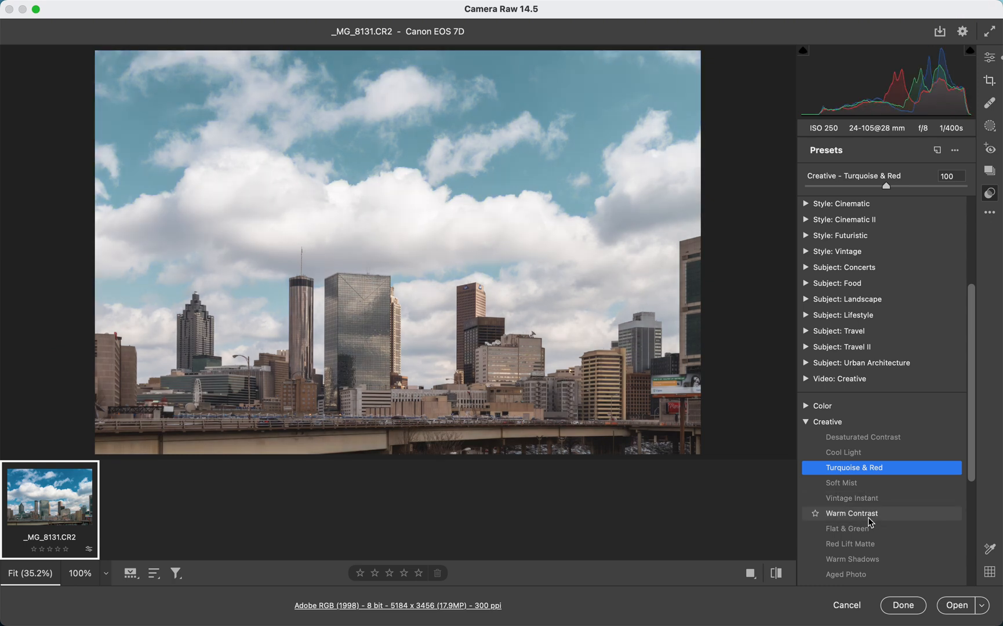
click(869, 514)
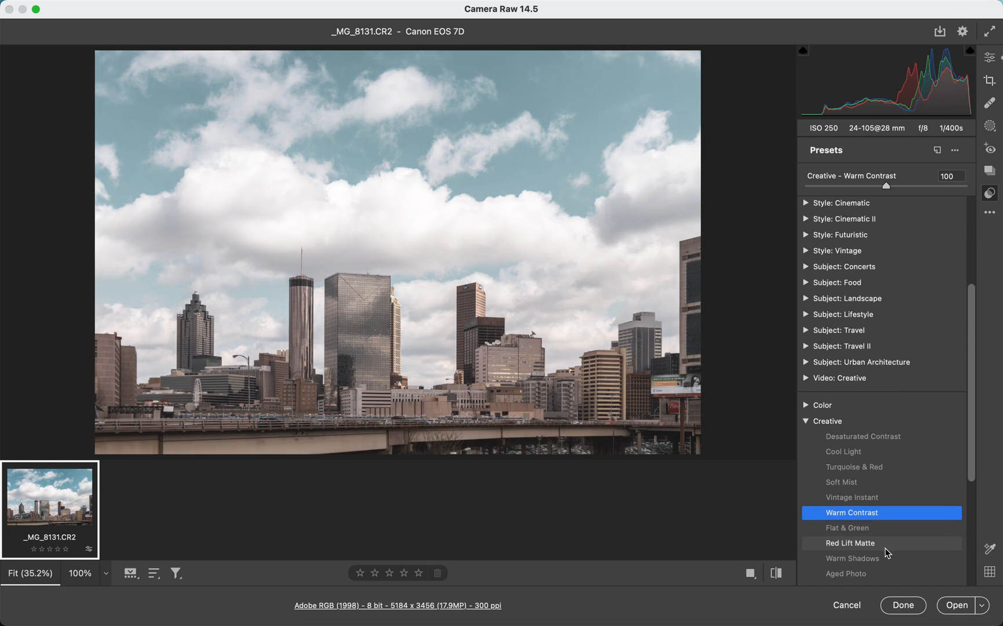
- Apply the Creative preset Cool Matte to the skyline photo
scroll(884, 548, down, 5)
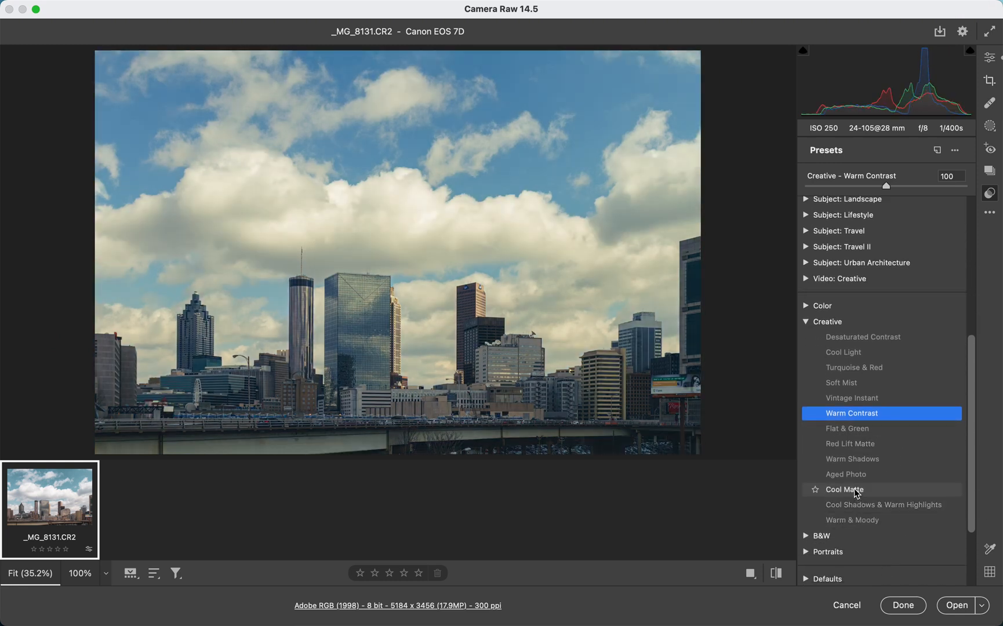
click(890, 488)
click(889, 488)
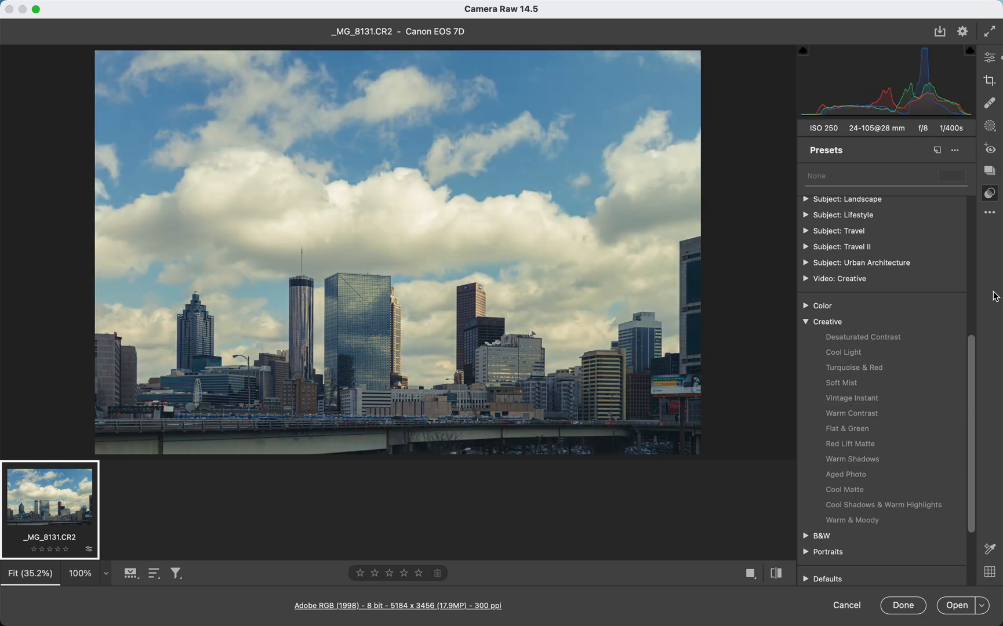
- Review the Basic adjustments and reset Saturation to 0
click(990, 58)
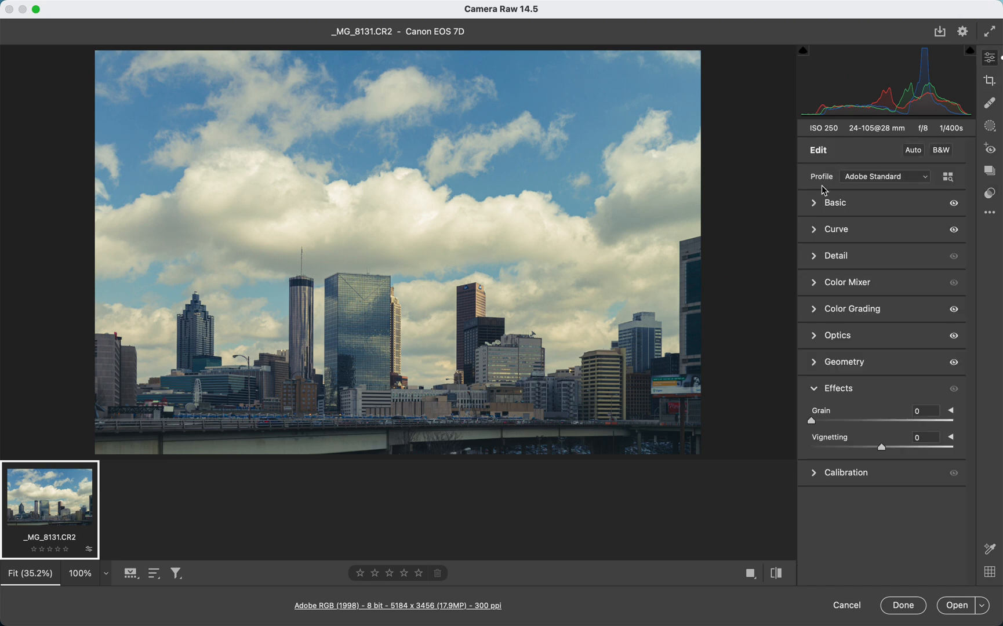
click(814, 203)
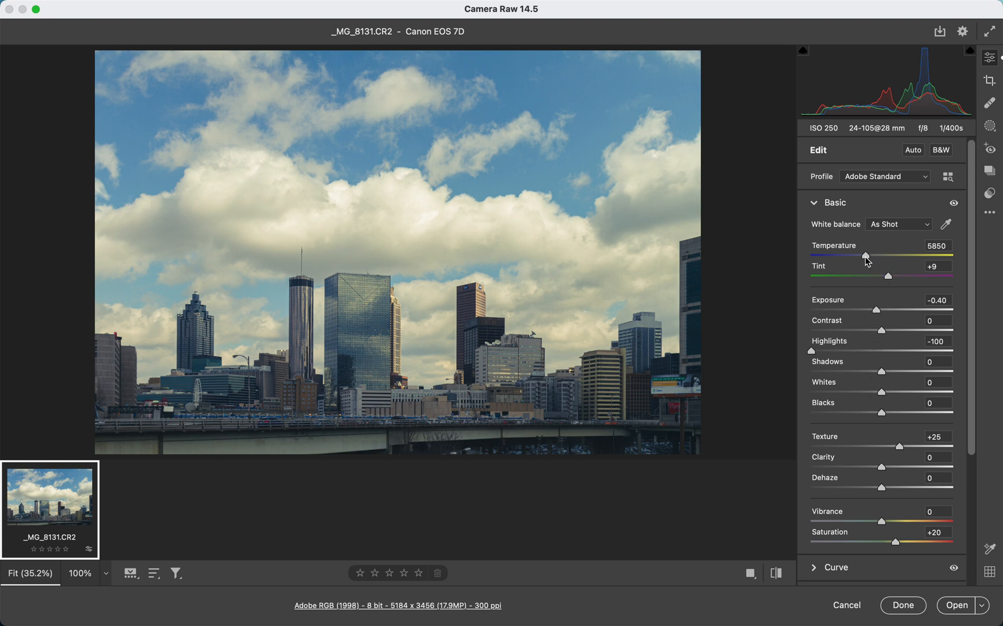
scroll(887, 382, down, 3)
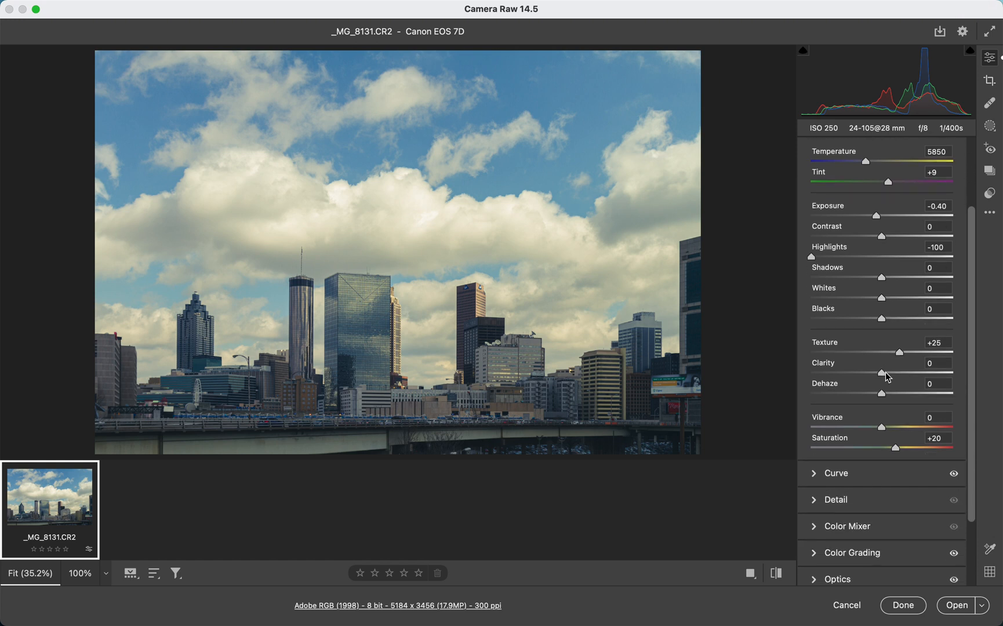
click(881, 448)
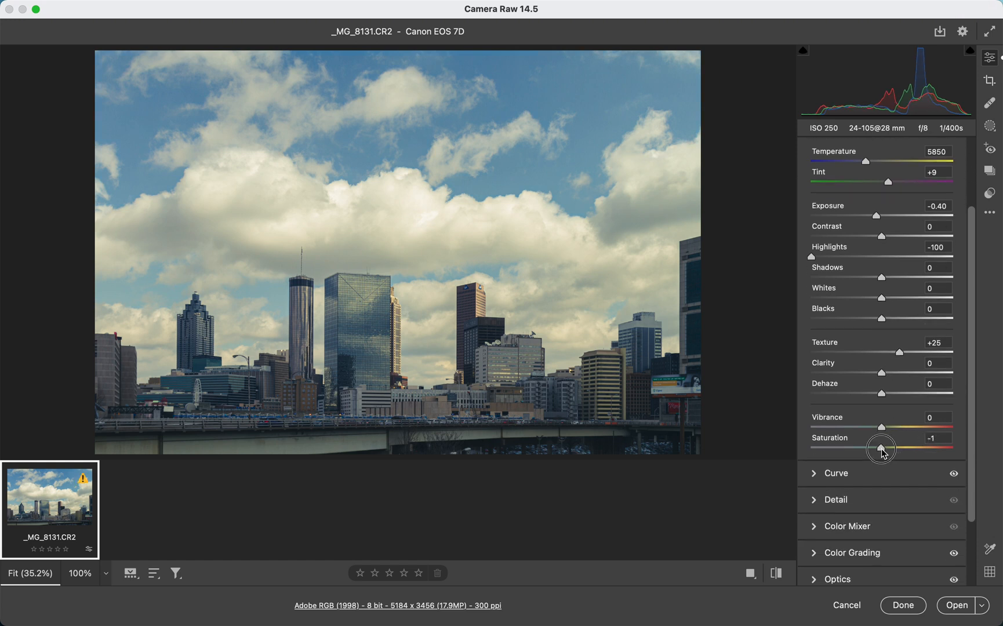
drag(881, 448, 880, 449)
double_click(880, 449)
- Weaken the color grading, setting the shadows to hue 217, saturation 1 and the highlights to hue 62, saturation 10
scroll(882, 450, down, 2)
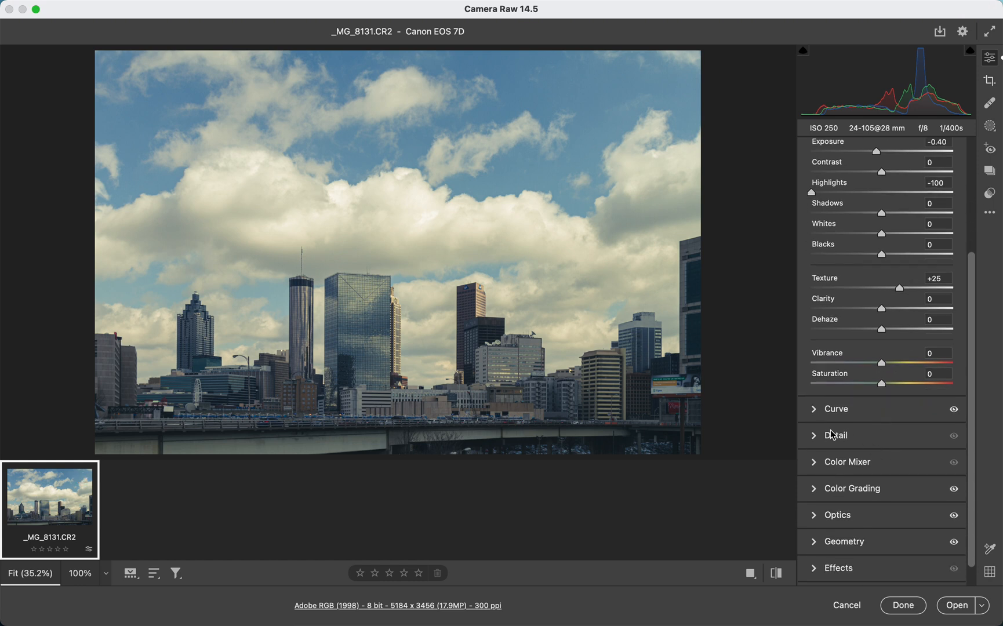
click(811, 467)
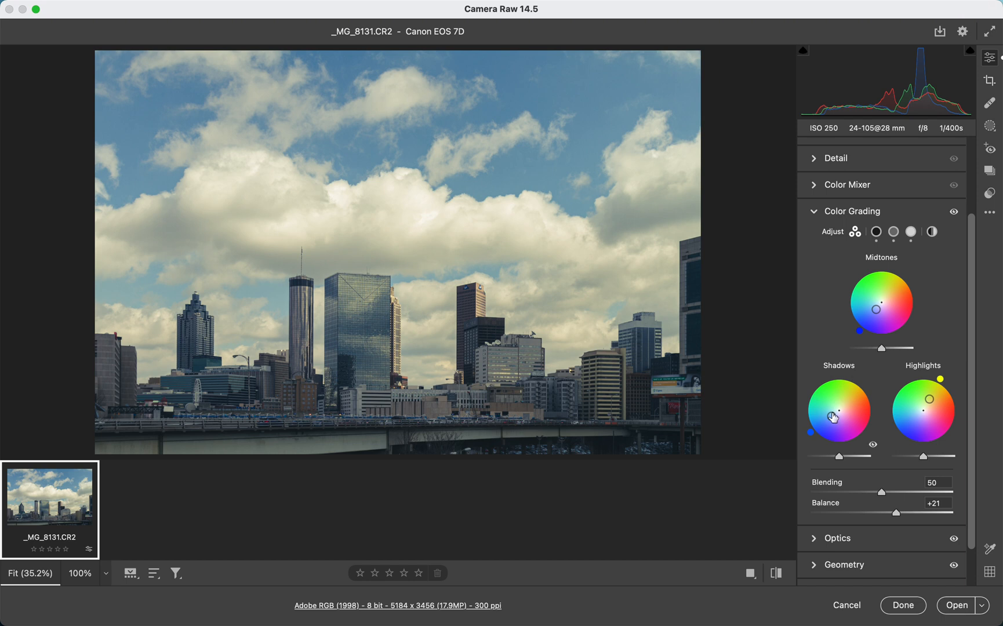
drag(831, 416, 839, 410)
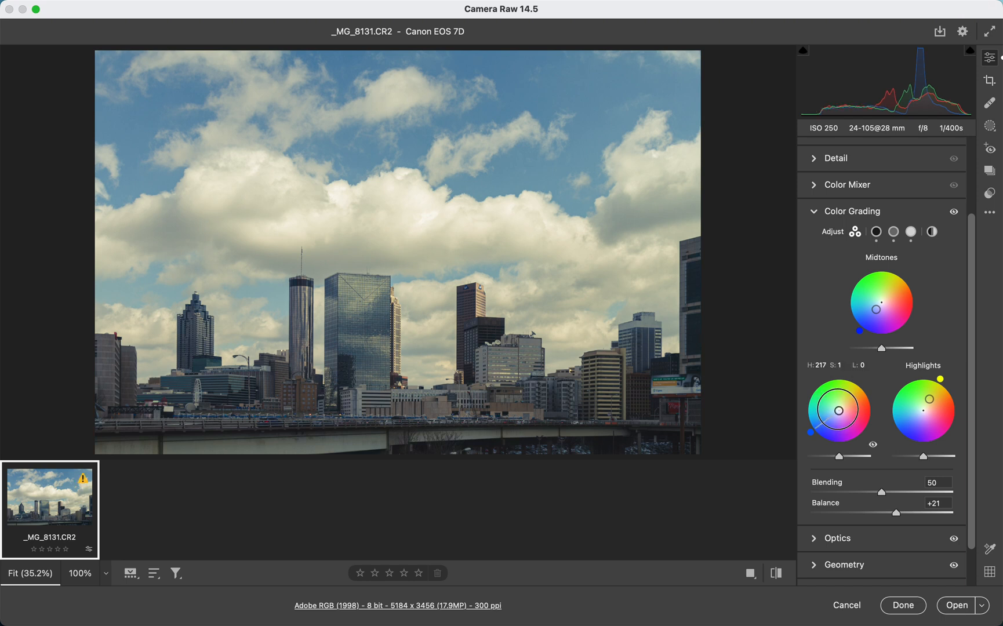
drag(929, 398, 924, 406)
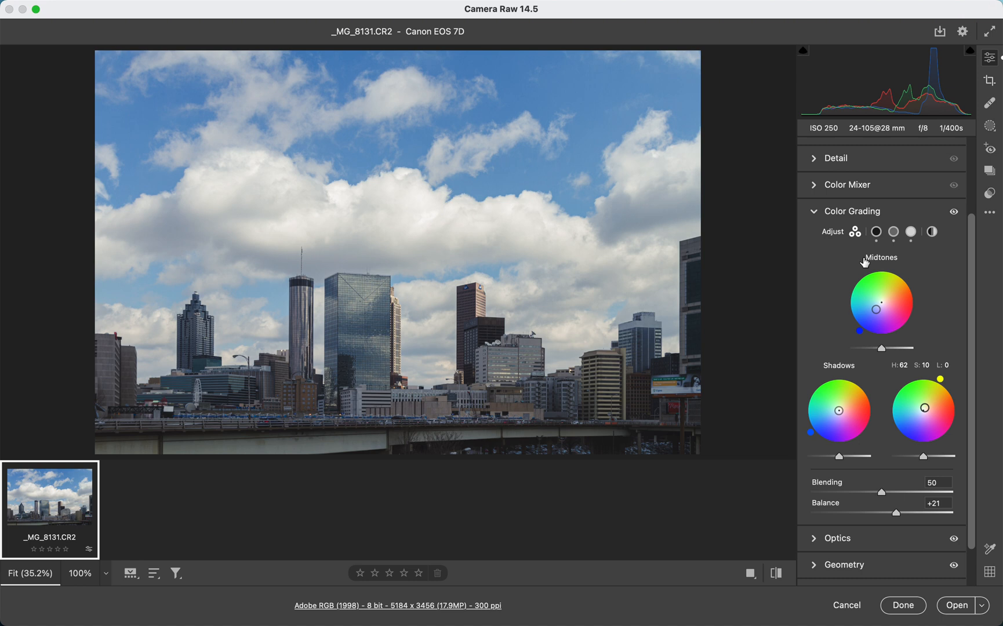
mouse_move(863, 262)
- Collapse the Creative preset group and look over the list of preset groups
click(990, 194)
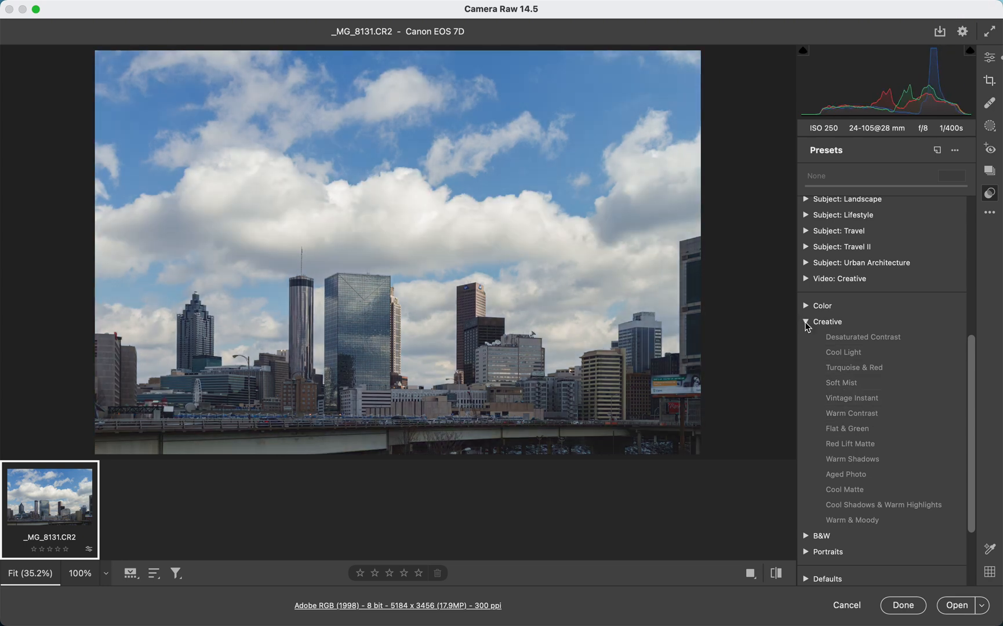
click(806, 323)
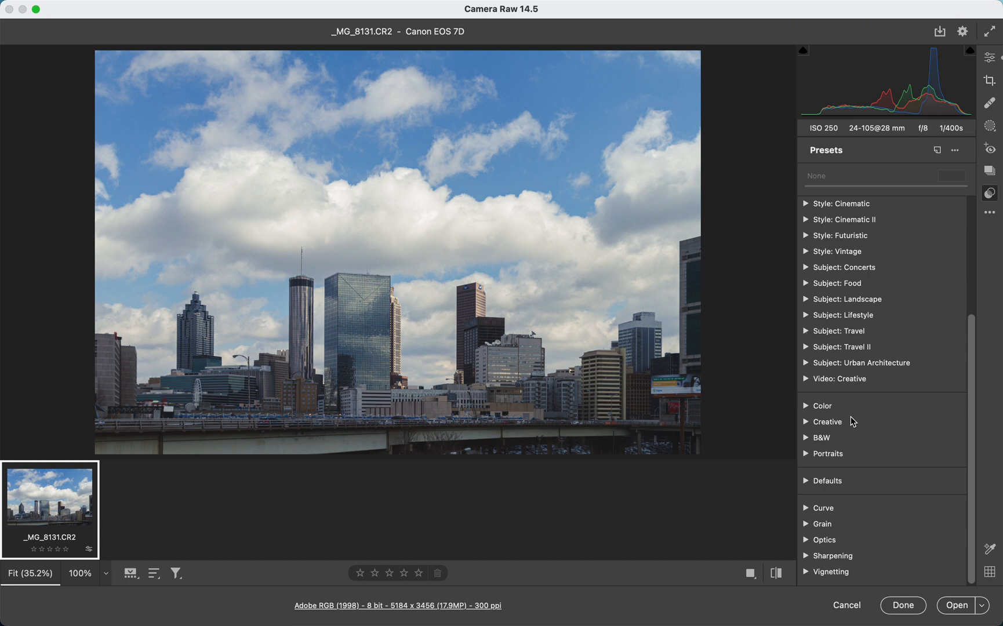
scroll(851, 419, up, 1)
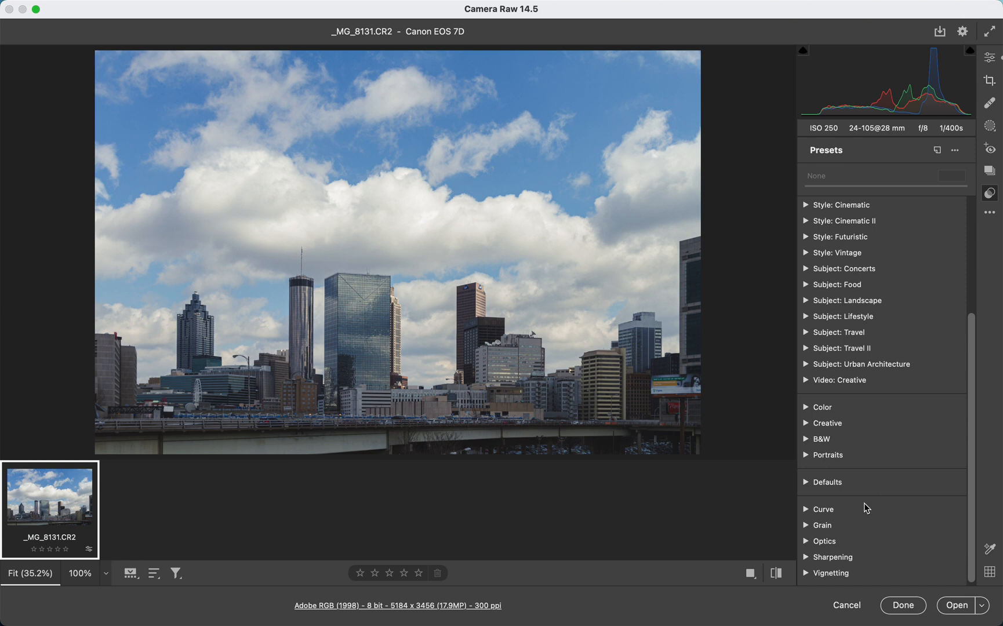
- Open the edited photo in Photoshop and display it at 50% zoom
click(953, 606)
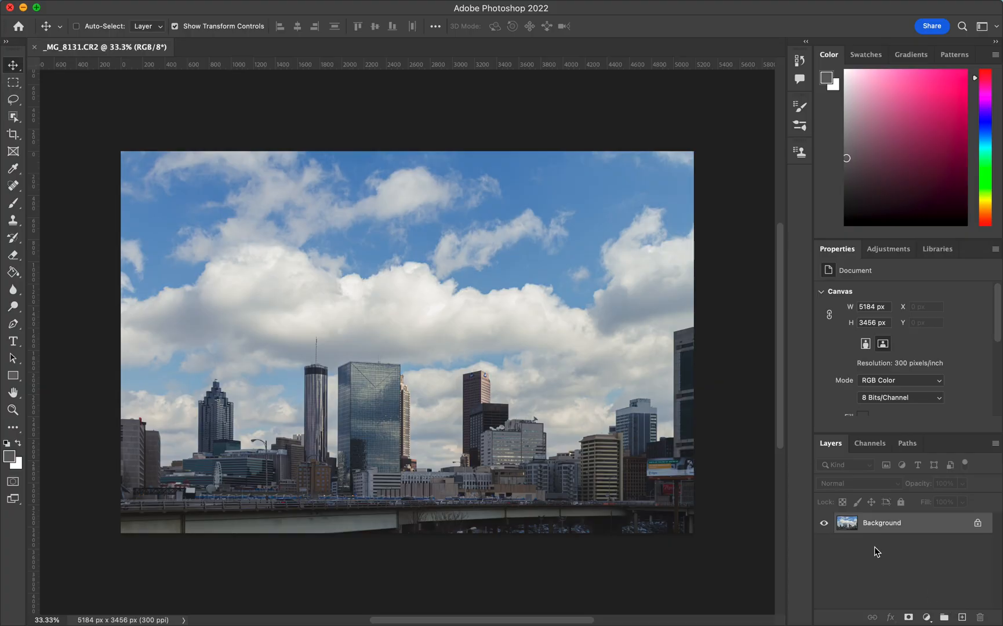
key(super)
key(super+equal)
key(super+equal)
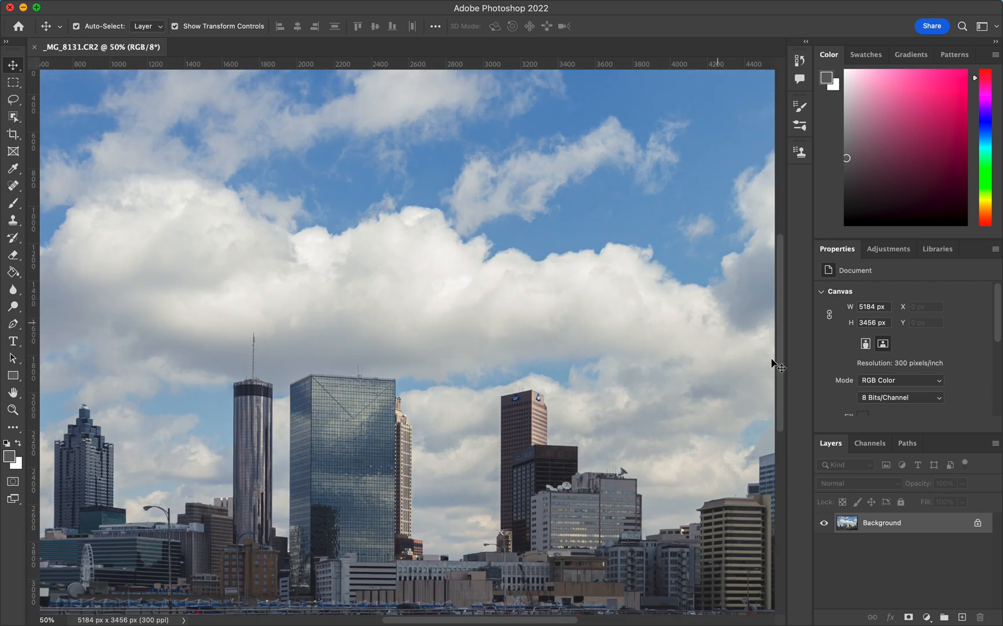
key(super+minus)
key(super+minus)
key(super+equal)
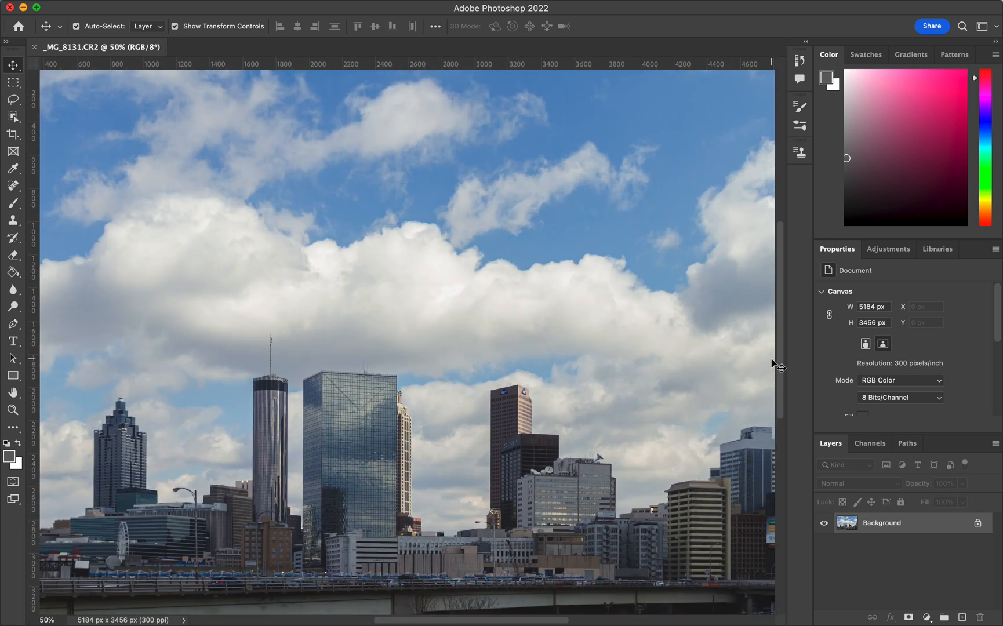
key(super+minus)
key(super+equal)
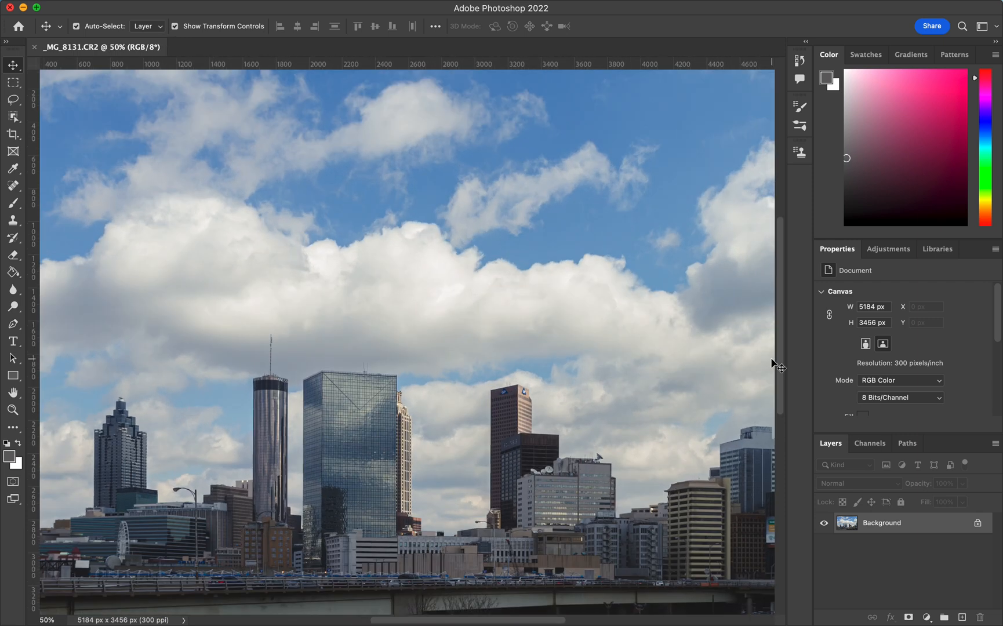
- Try duplicating the Background layer, and undo the duplication
key(super+minus)
key(super+equal)
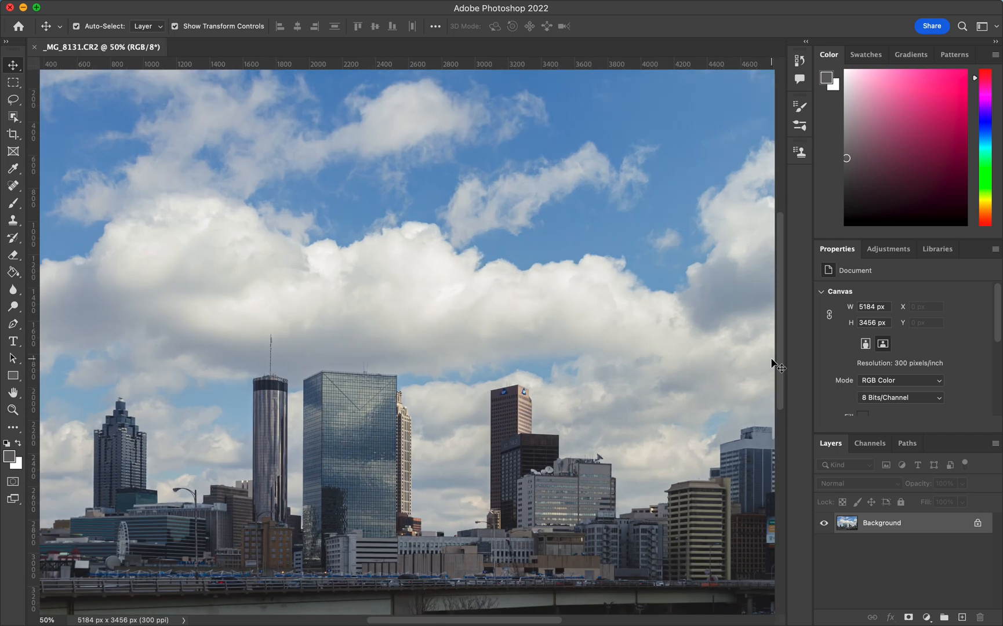
key(super+equal)
key(super+equal)
key(super+minus)
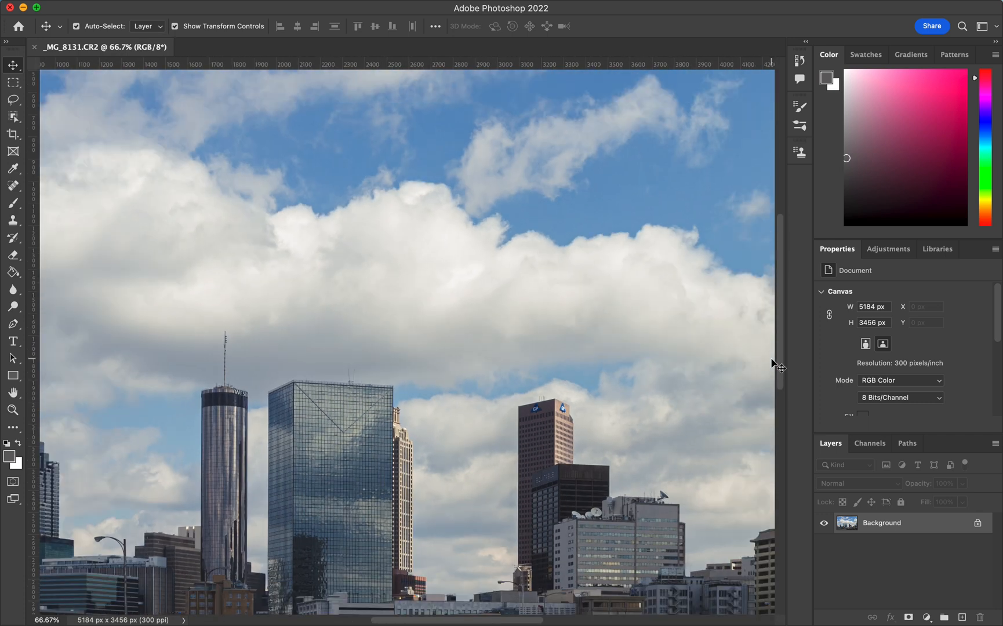
key(super+minus)
key(super+minus)
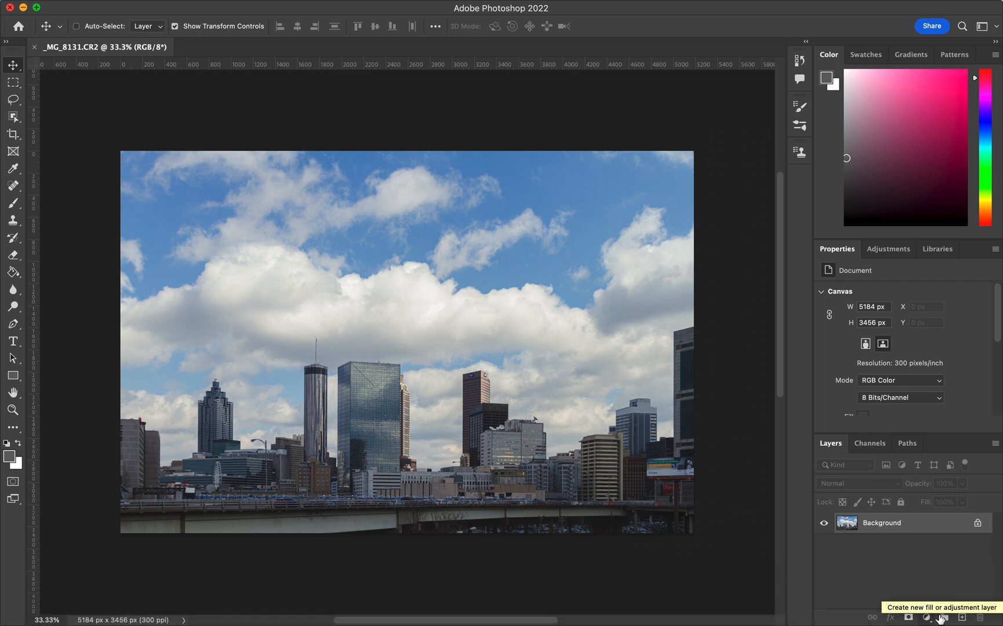
drag(924, 525, 963, 617)
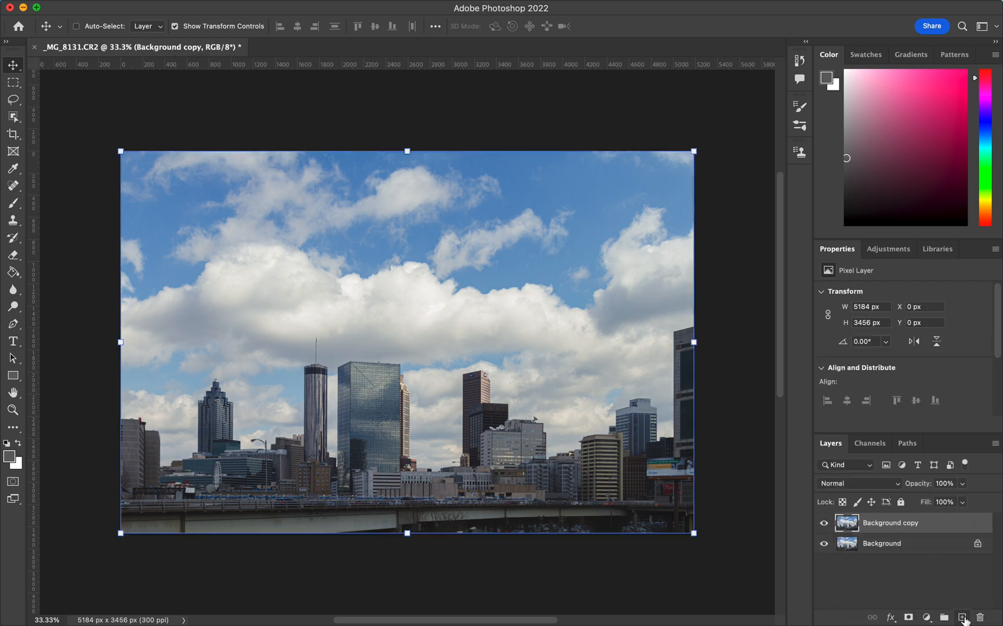
key(super+z)
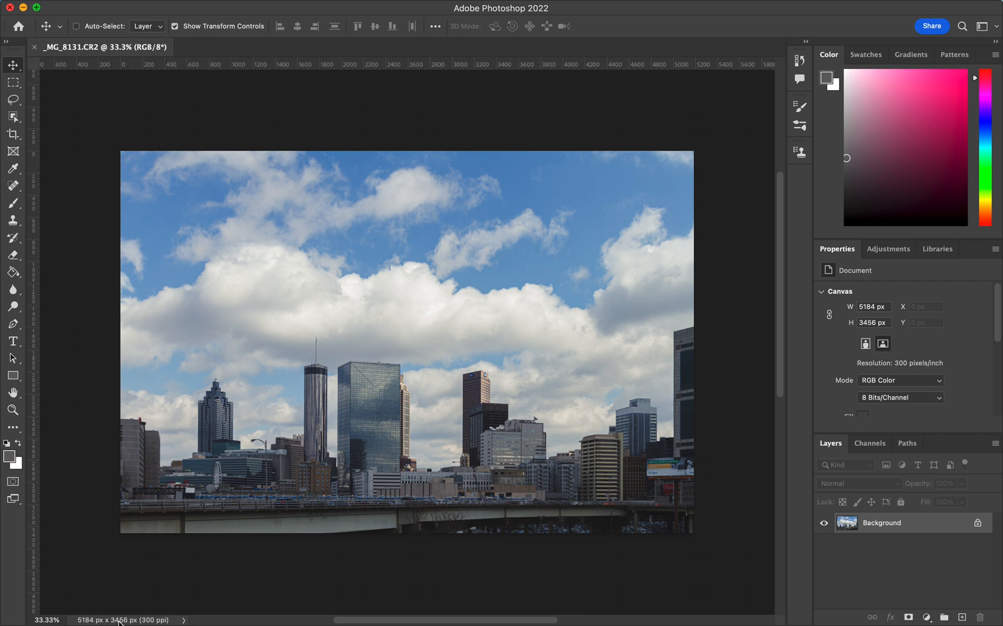
- Check the lower skyline at enlarged view, and display the photo at 100% zoom
mouse_move(118, 625)
key(super)
key(super+equal)
key(super+equal)
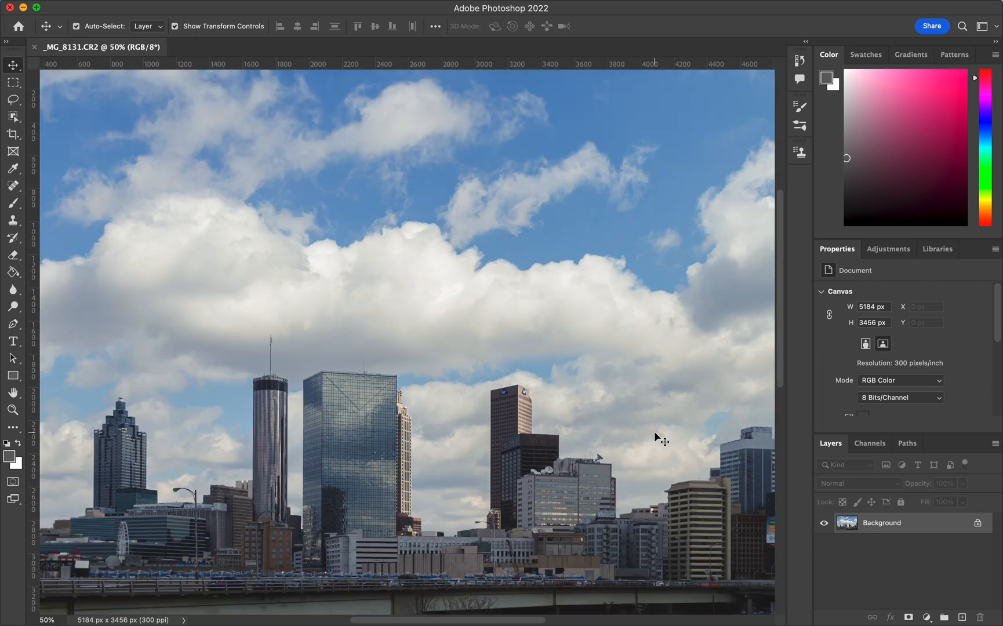
scroll(630, 463, down, 5)
scroll(631, 475, down, 4)
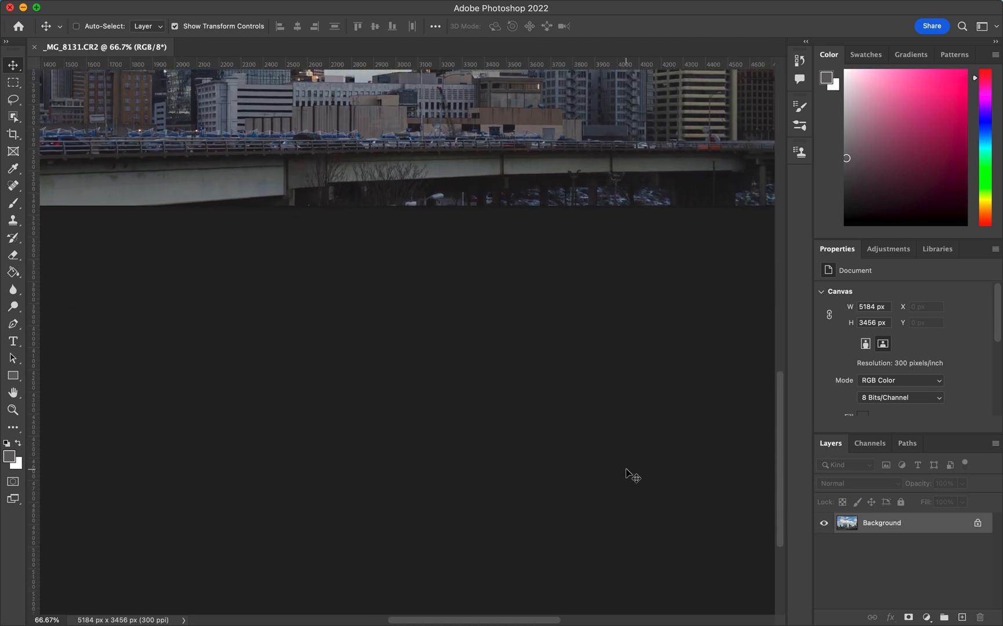
scroll(632, 475, up, 6)
scroll(632, 475, right, 2)
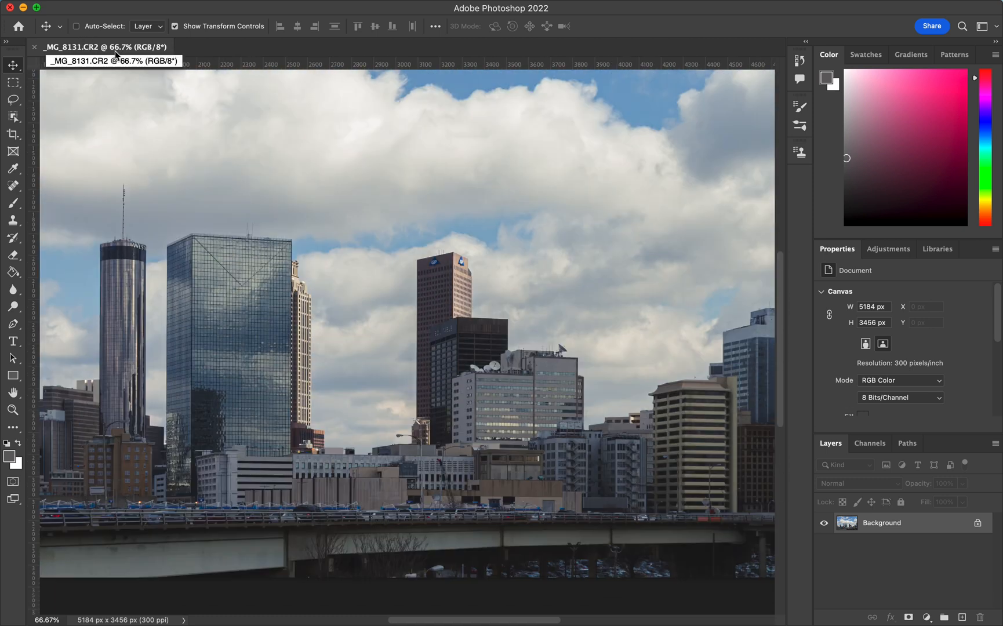
key(super)
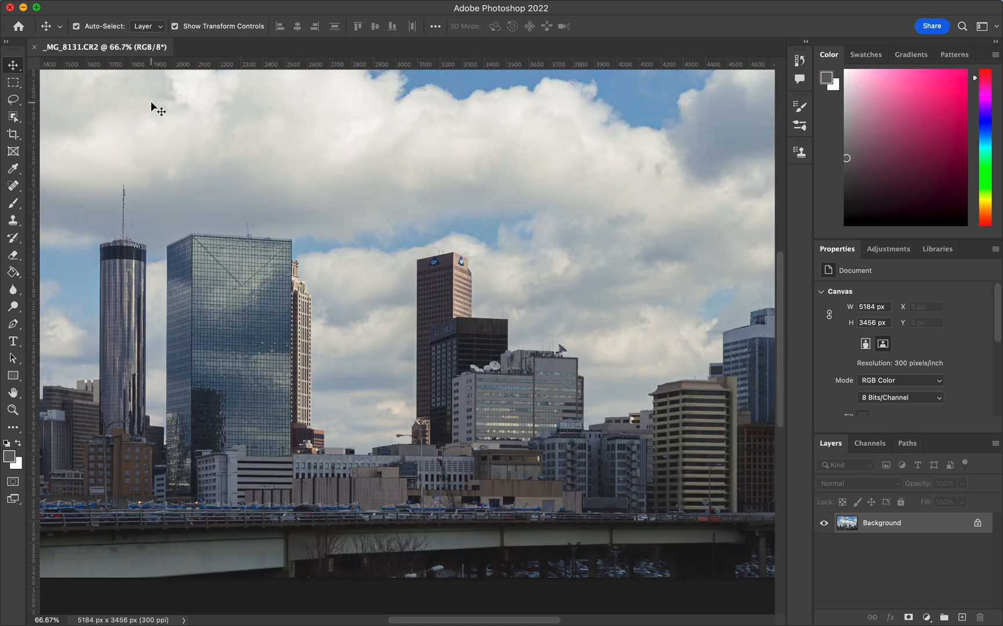
key(super+1)
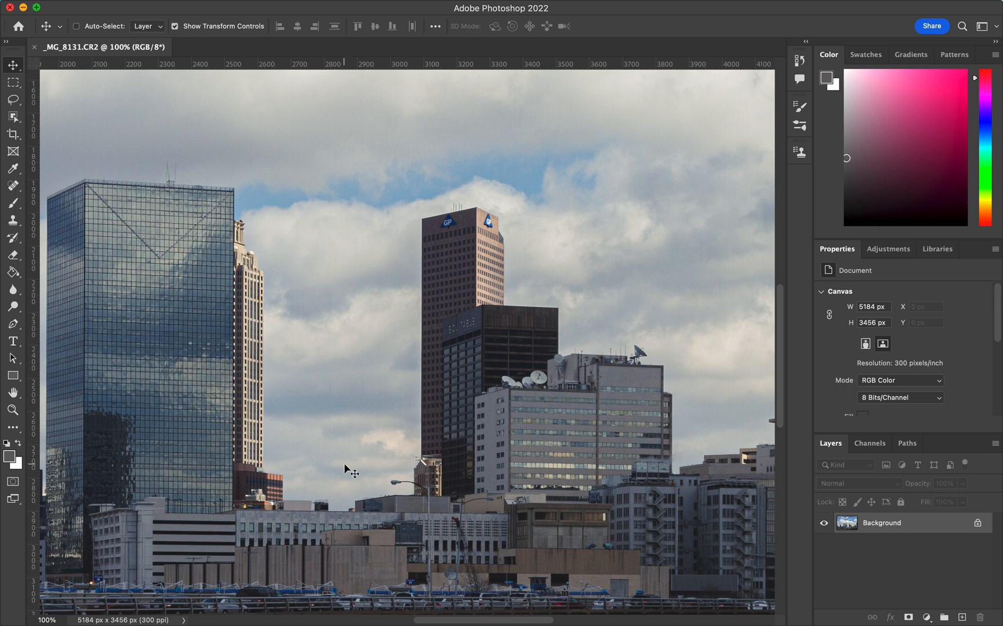
- Inspect the buildings and the overpass across the width of the photo at 100% zoom
scroll(345, 464, down, 3)
scroll(345, 463, right, 2)
scroll(344, 468, right, 9)
scroll(345, 467, down, 2)
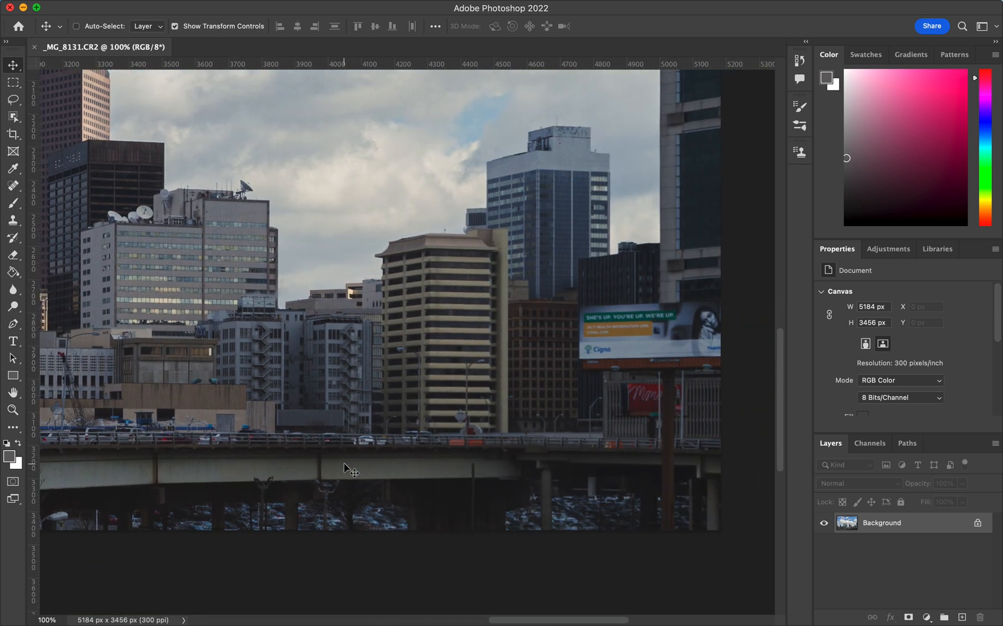
scroll(344, 468, left, 3)
scroll(345, 468, up, 2)
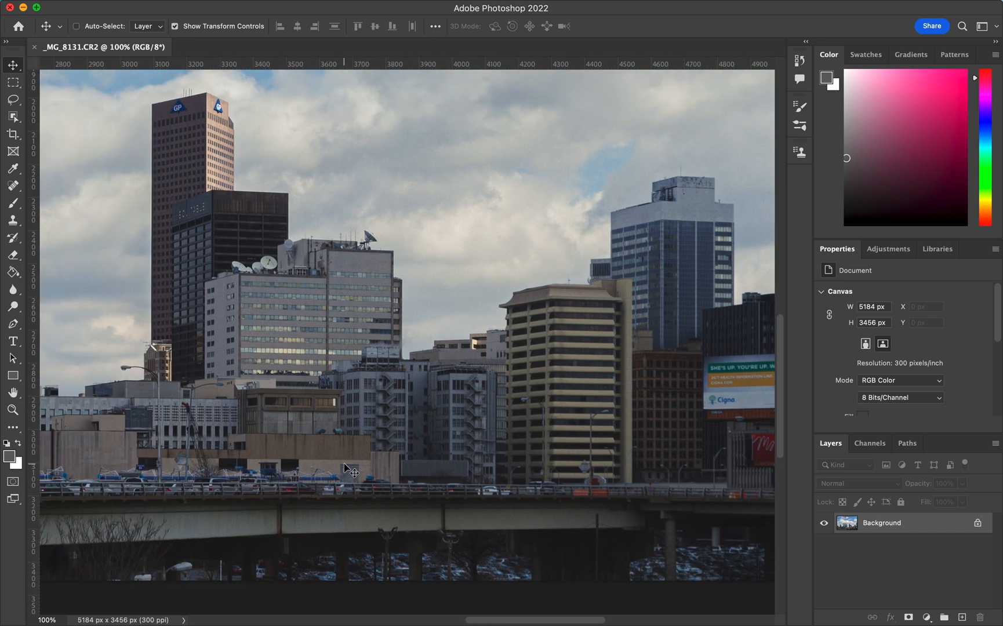
scroll(344, 464, left, 5)
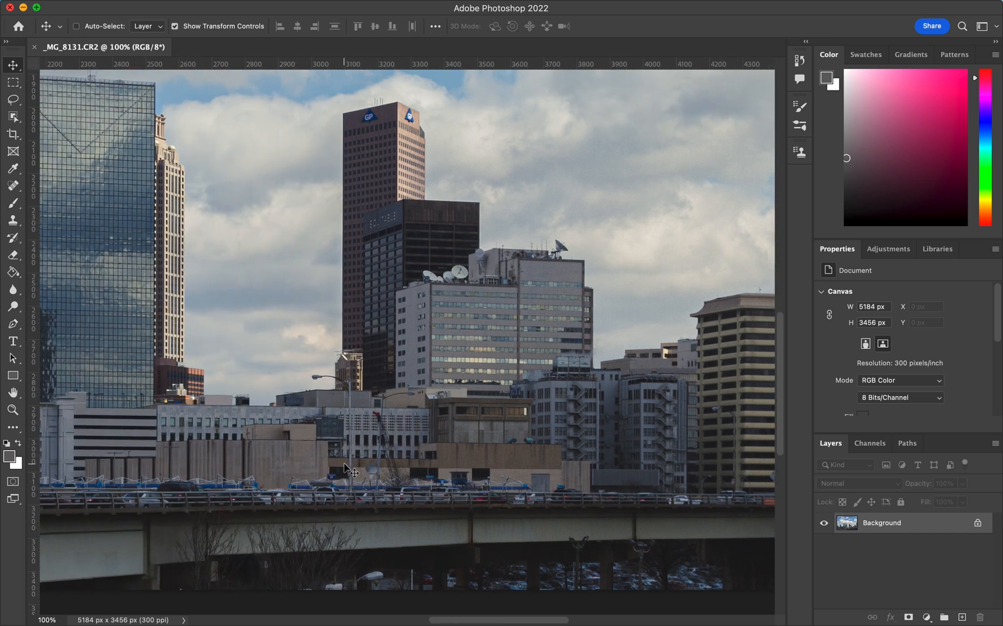
scroll(344, 465, left, 5)
scroll(343, 467, left, 15)
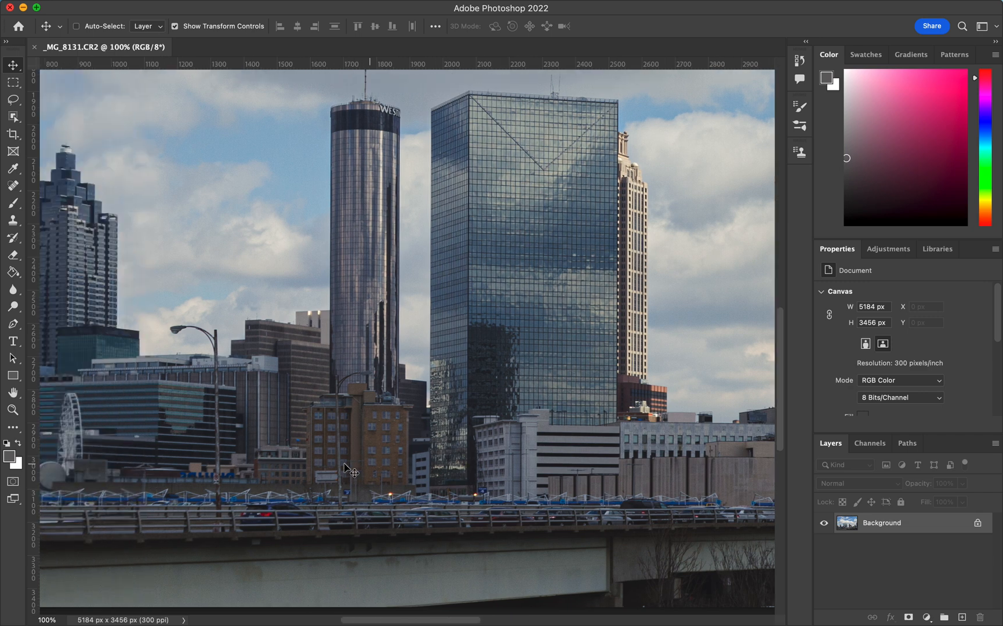
scroll(344, 467, right, 10)
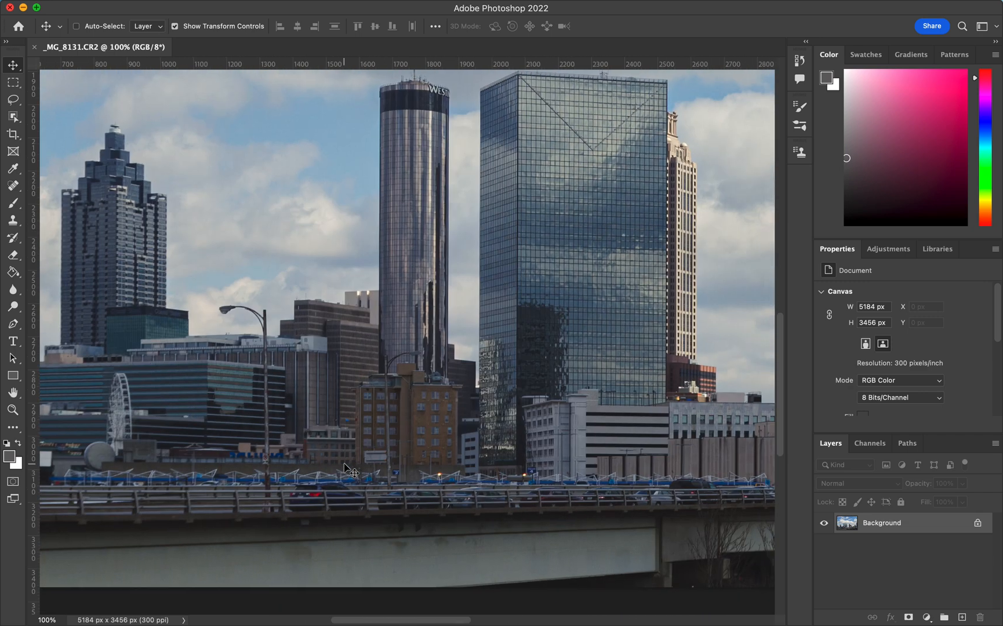
scroll(344, 466, right, 18)
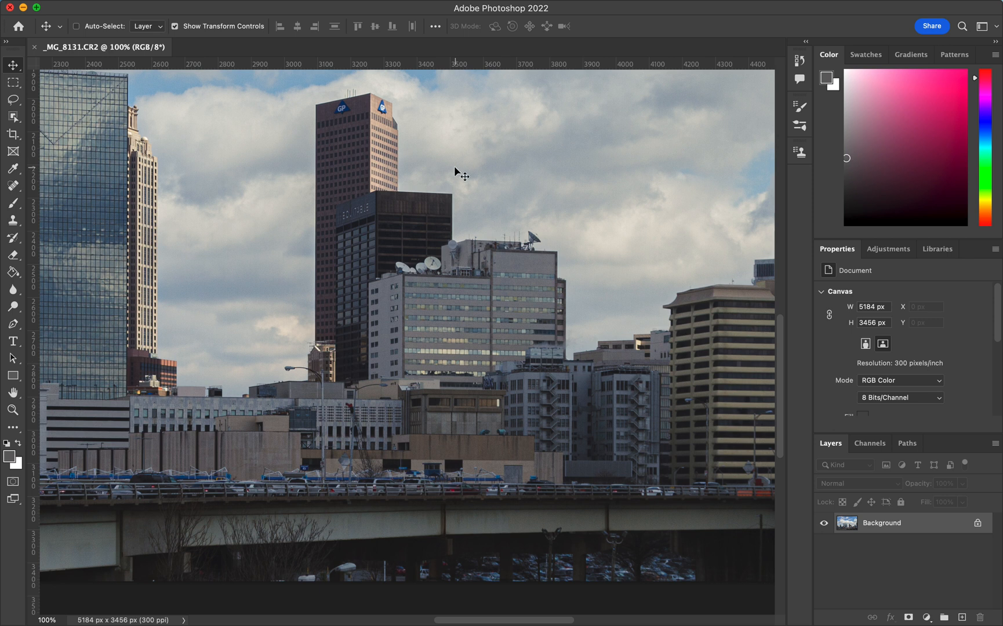
- Examine the image quality of the office buildings, parked cars and overpass at 400% zoom
key(super+equal)
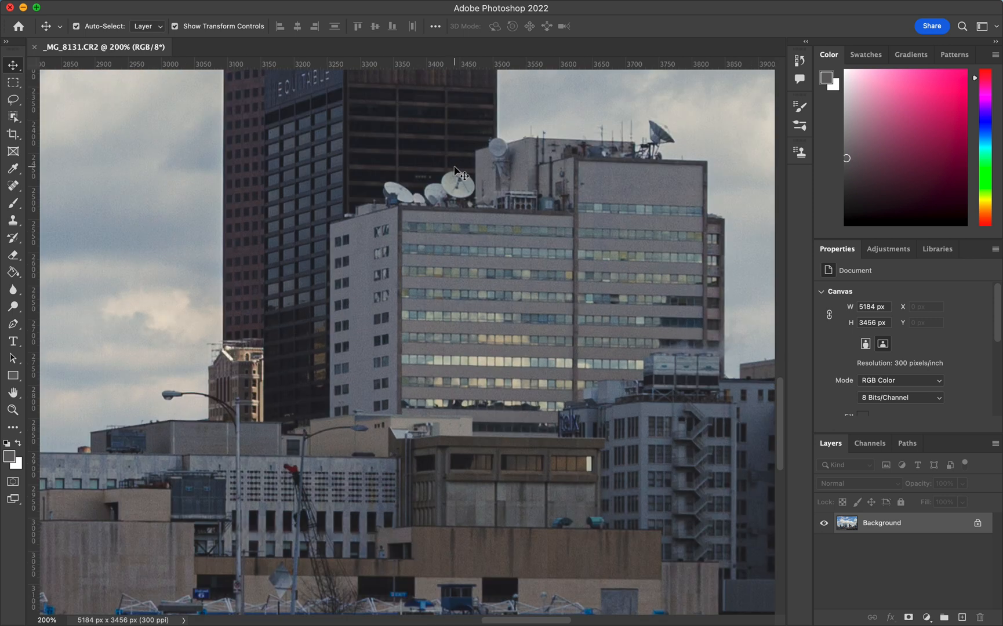
key(super+equal)
key(super+equal)
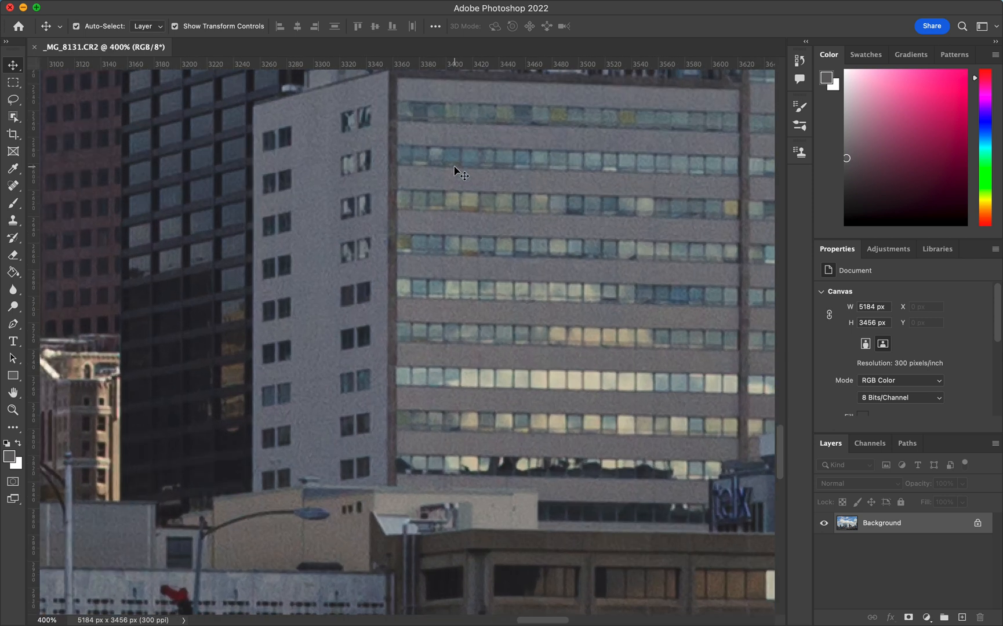
scroll(455, 171, down, 10)
scroll(455, 171, right, 10)
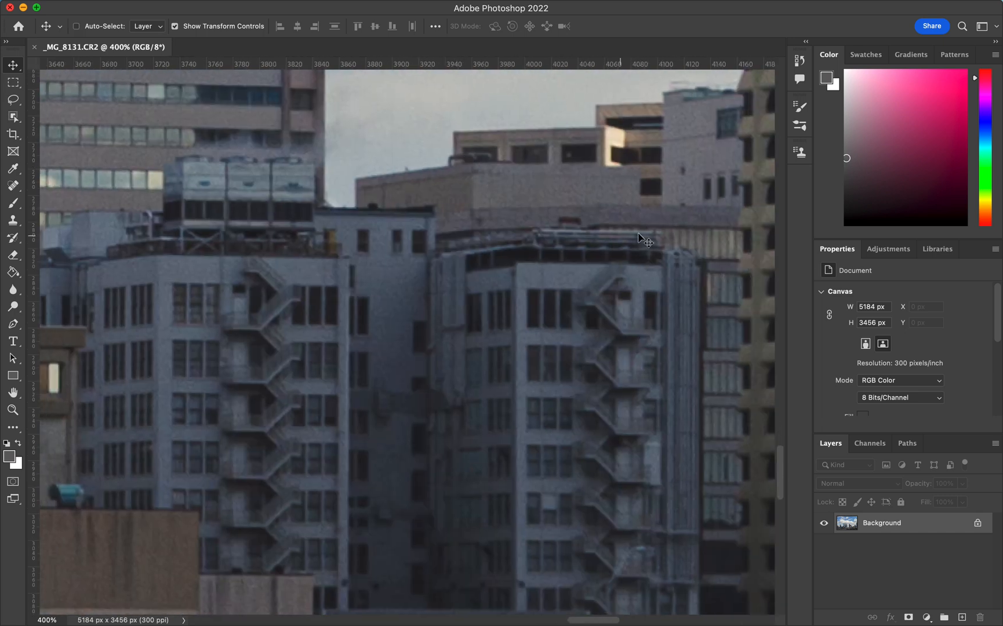
scroll(710, 233, down, 3)
scroll(709, 233, right, 5)
scroll(709, 233, down, 15)
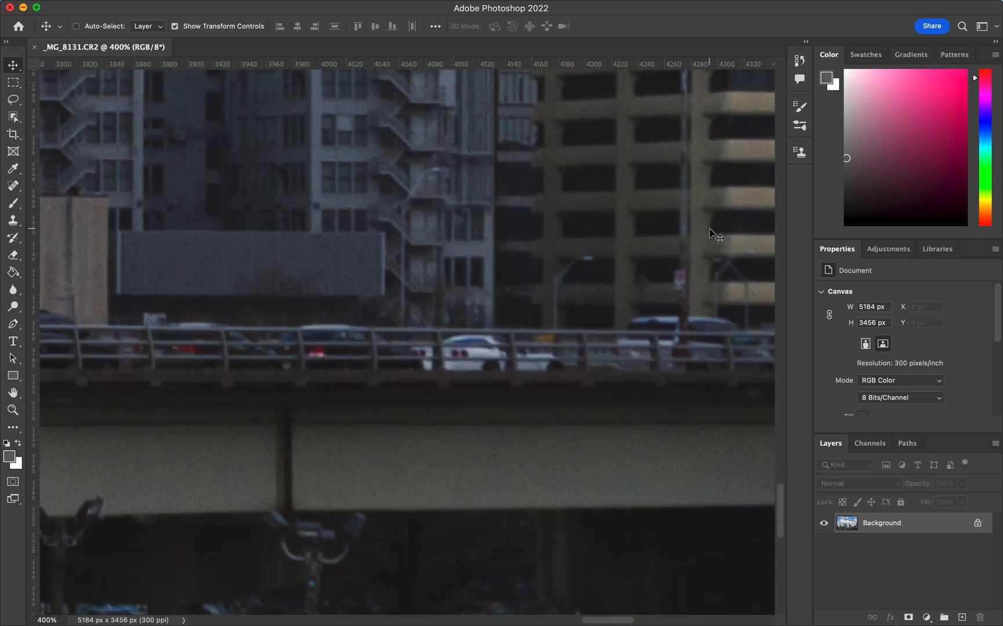
scroll(709, 232, left, 5)
scroll(716, 236, up, 5)
scroll(716, 235, left, 5)
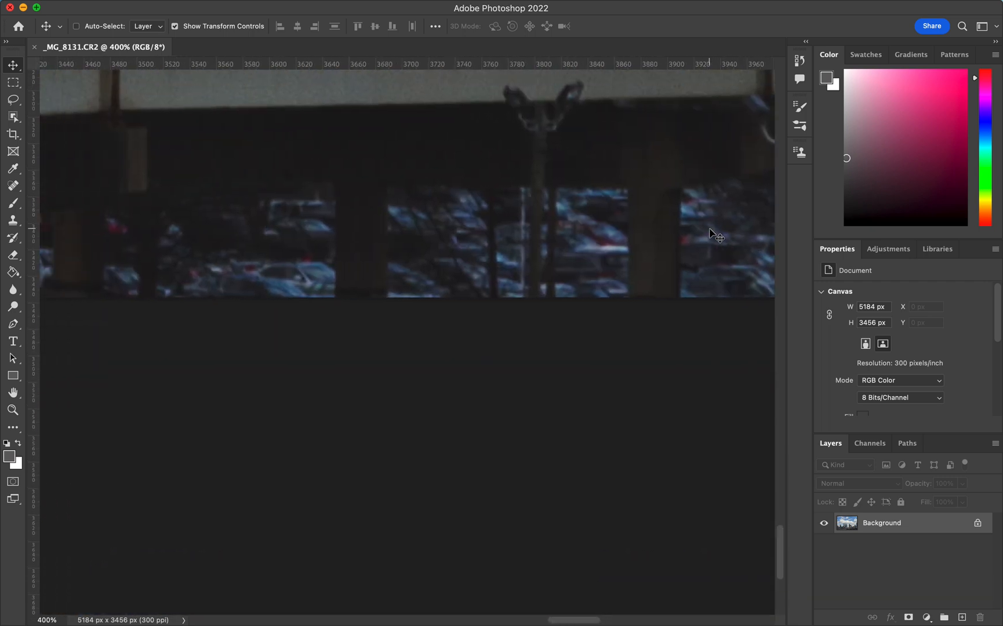
scroll(715, 236, up, 5)
scroll(716, 236, left, 8)
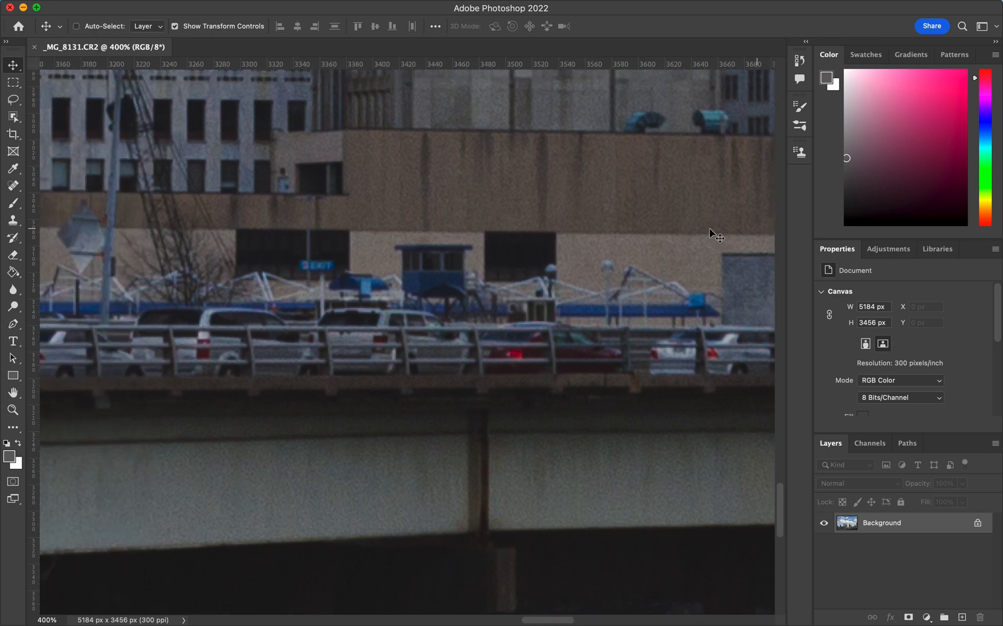
- Examine the fine detail of the remaining buildings, the street lamp, the sky and the glass tower at 400% zoom
scroll(716, 236, up, 5)
scroll(716, 236, left, 20)
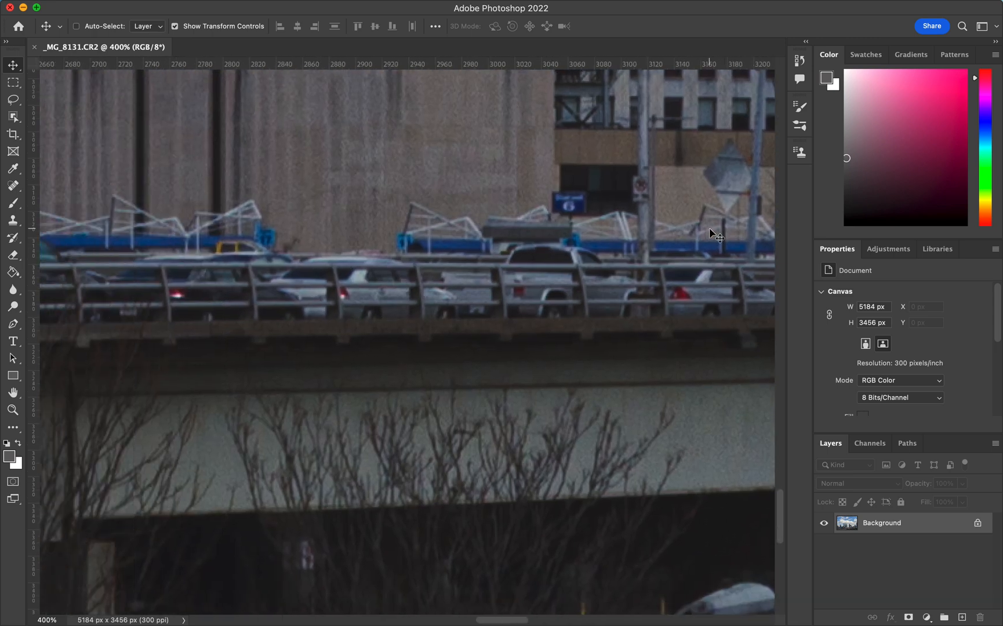
scroll(710, 229, up, 5)
scroll(710, 229, left, 20)
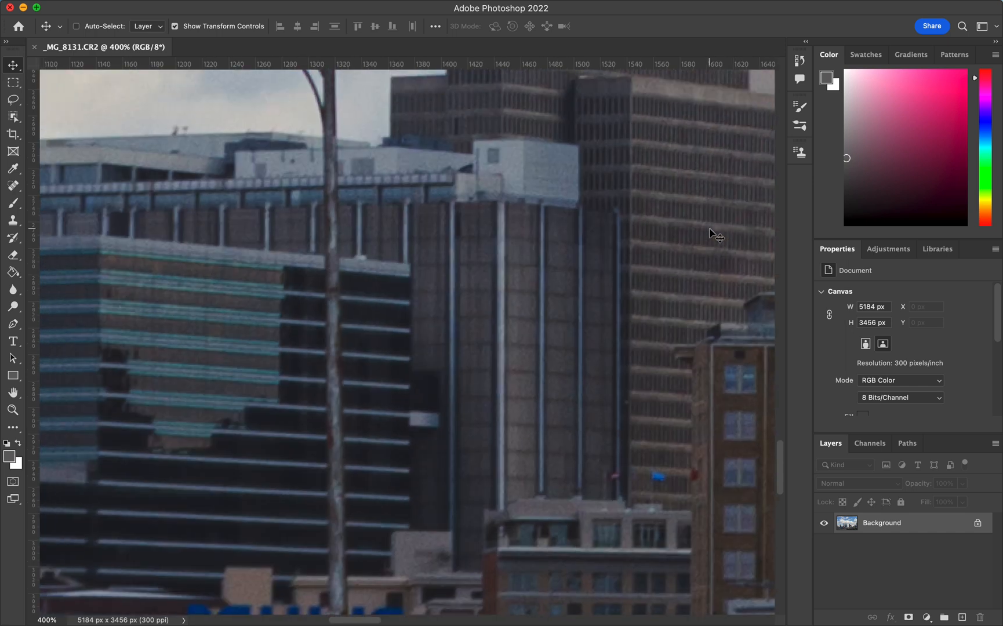
scroll(716, 236, up, 5)
scroll(716, 236, left, 3)
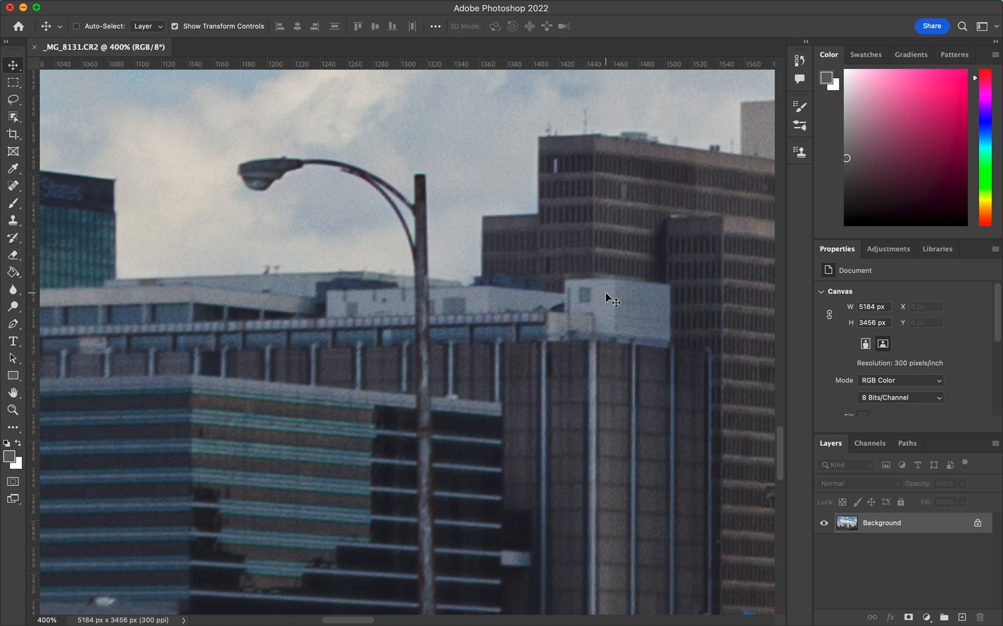
scroll(604, 292, up, 10)
scroll(605, 291, right, 8)
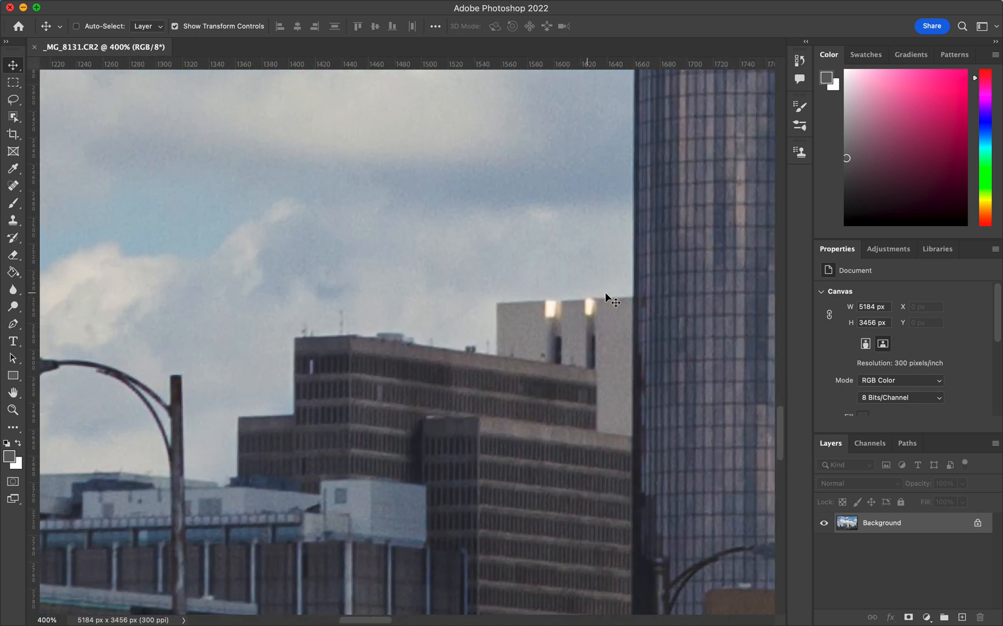
scroll(605, 291, right, 15)
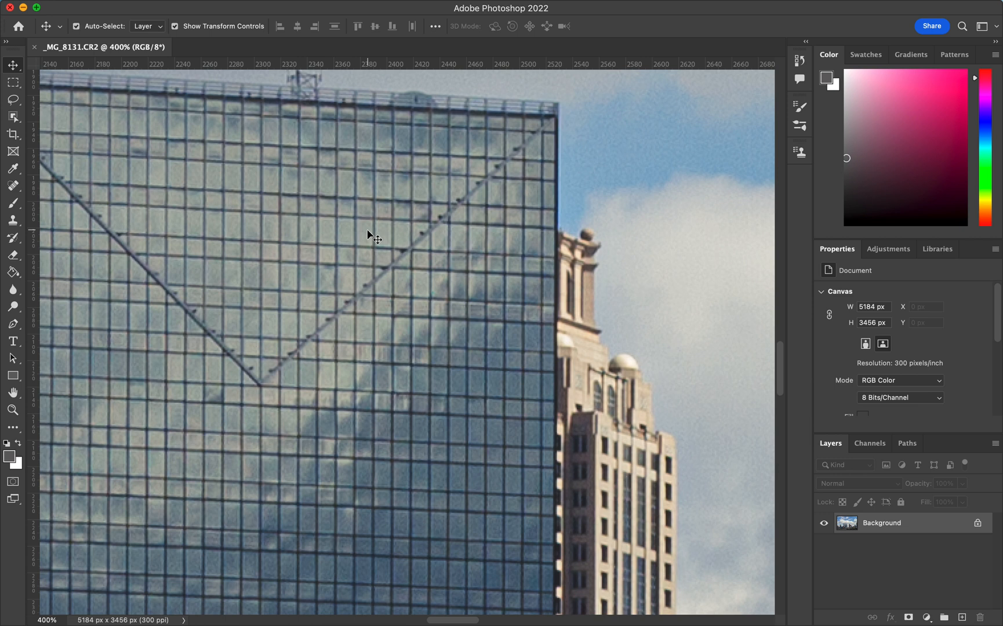
- Display the photo at 50% zoom and collapse the Canvas section of the document properties
key(super+minus)
key(super+minus)
key(super+minus)
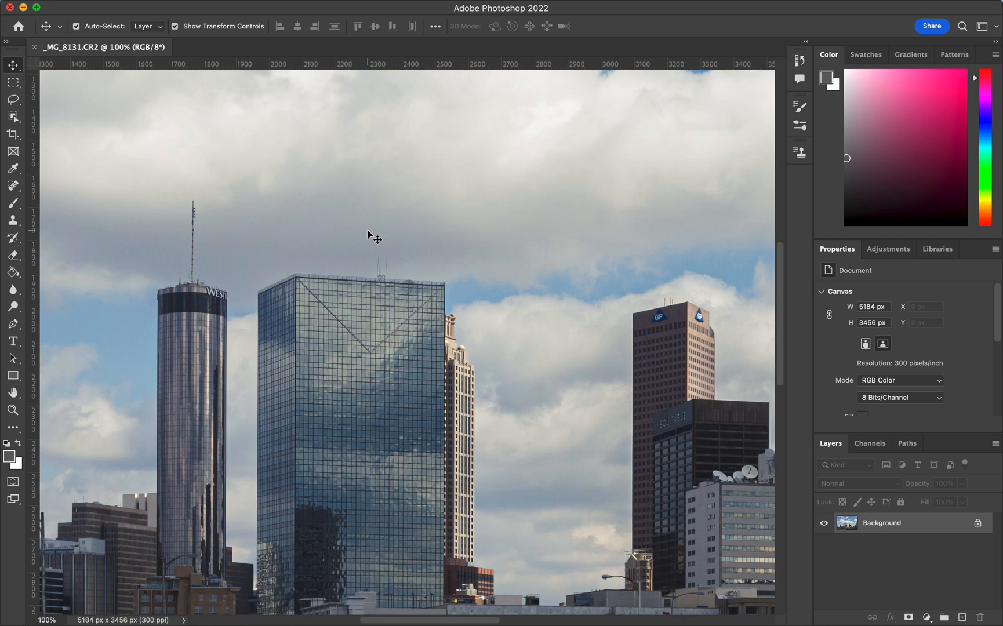
key(super+minus)
key(super+minus)
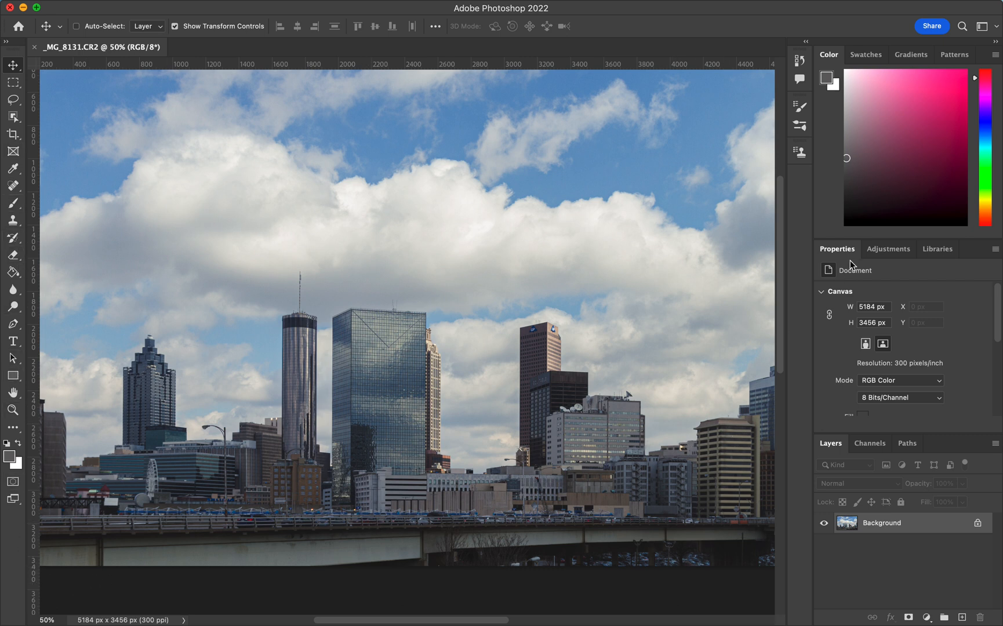
click(821, 291)
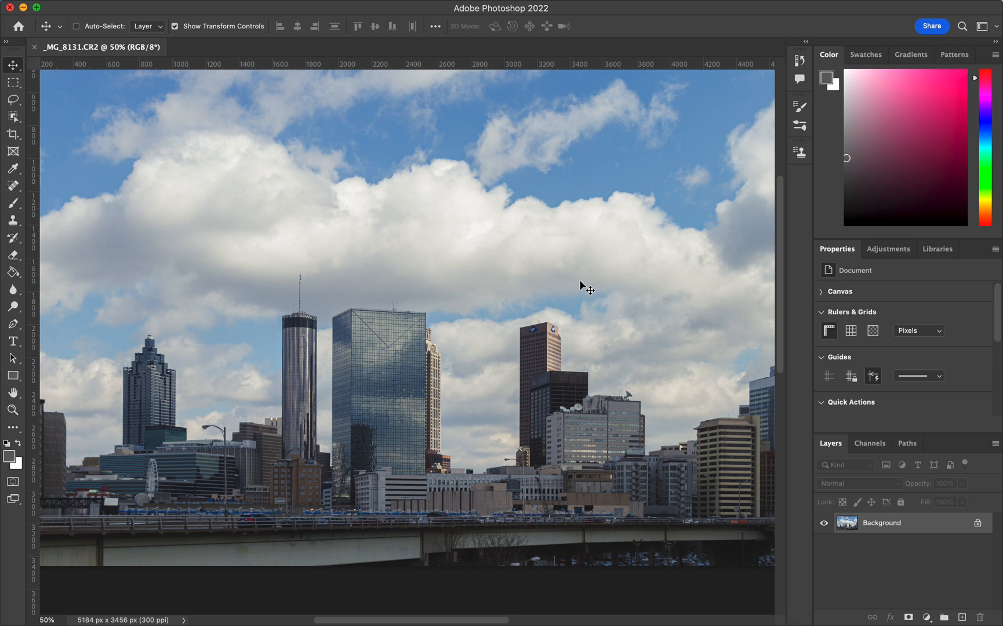
- Try a Levels adjustment with the white input at 226 and the midtones at 0.97, 0.70 and 0.83, and cancel it
key(super+l)
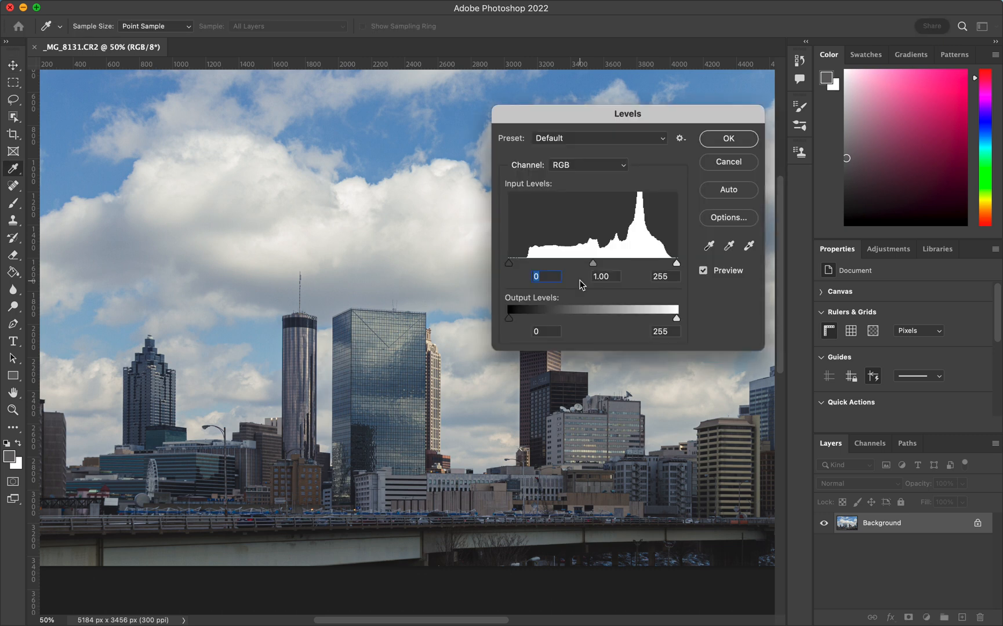
mouse_move(594, 264)
mouse_down()
mouse_move(535, 265)
mouse_move(652, 266)
mouse_move(594, 266)
mouse_up()
click(601, 276)
drag(678, 267, 658, 267)
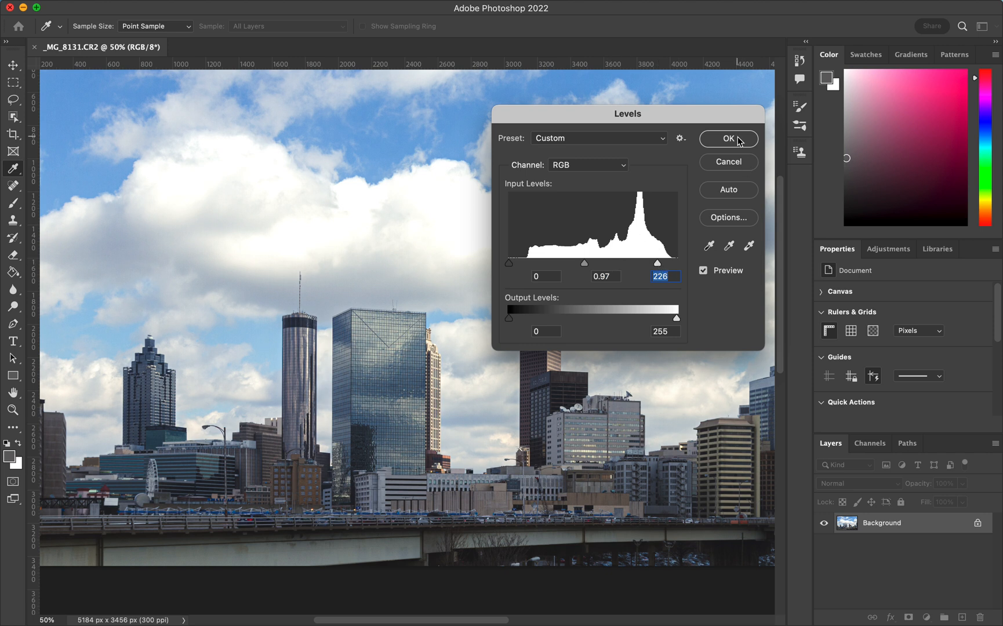
drag(584, 264, 609, 266)
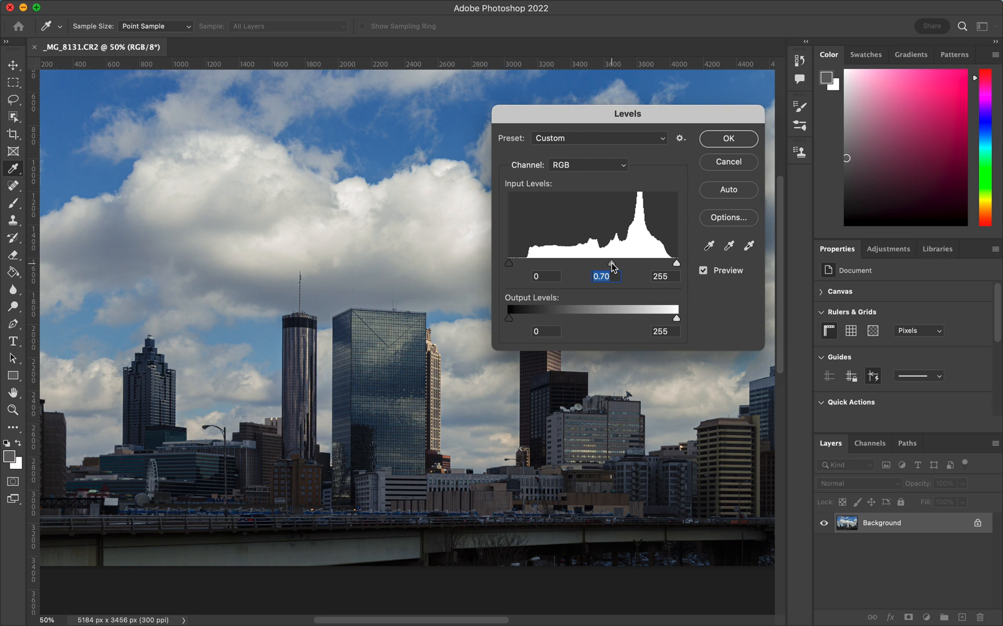
drag(612, 266, 604, 268)
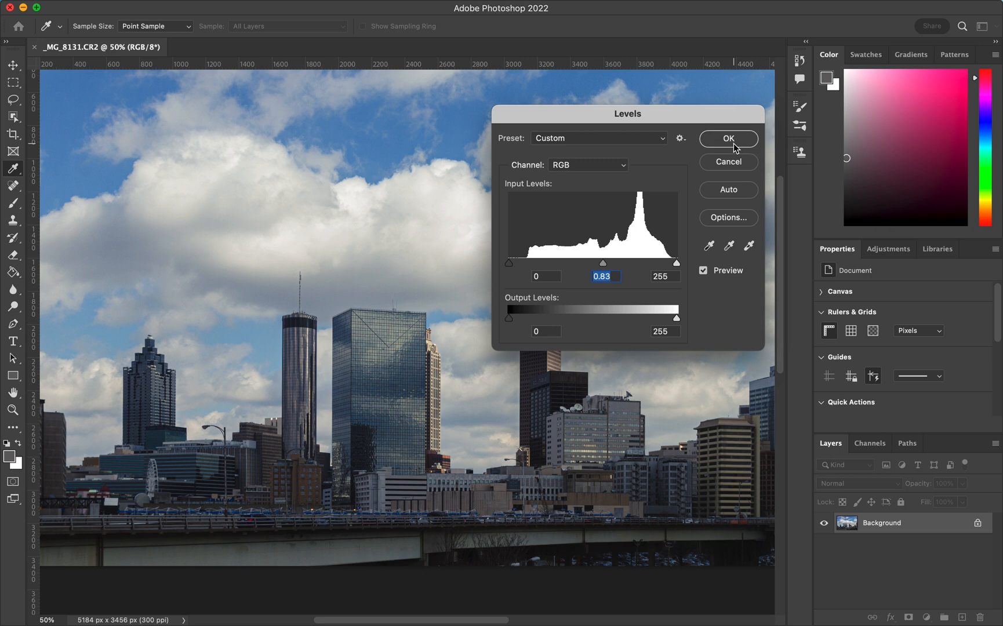
click(723, 165)
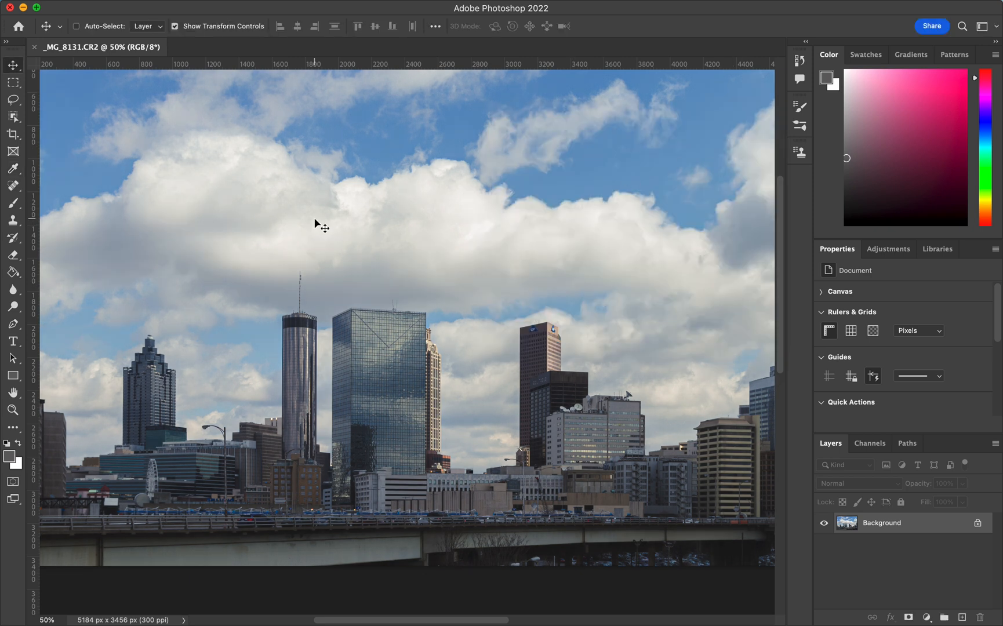
- Open the Image Size settings and show the skyline down to the overpass in their preview at 25%
key(super+minus)
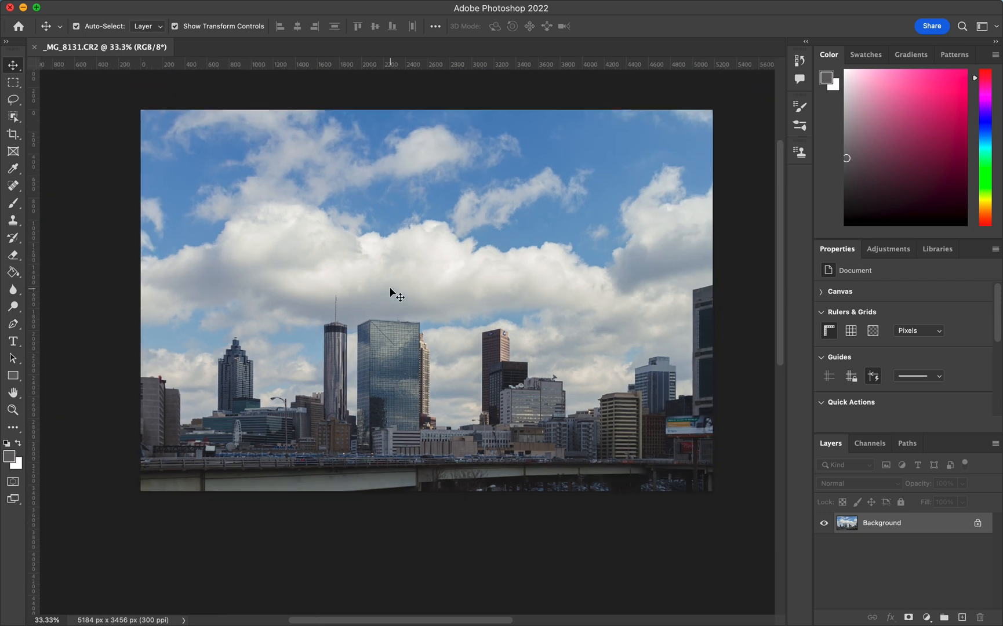
key(super+minus)
key(super+plus)
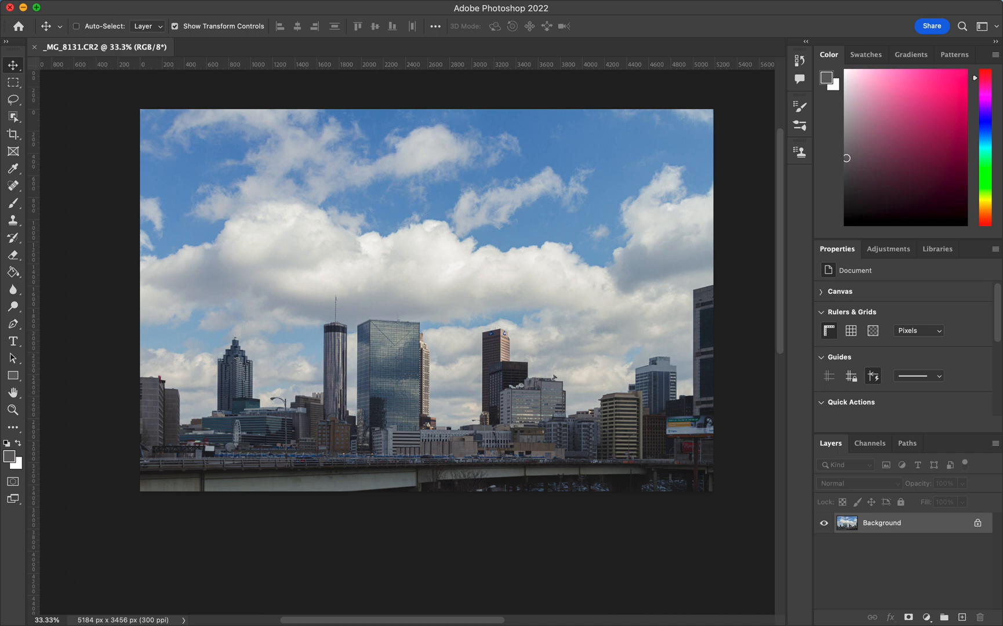
click(105, 0)
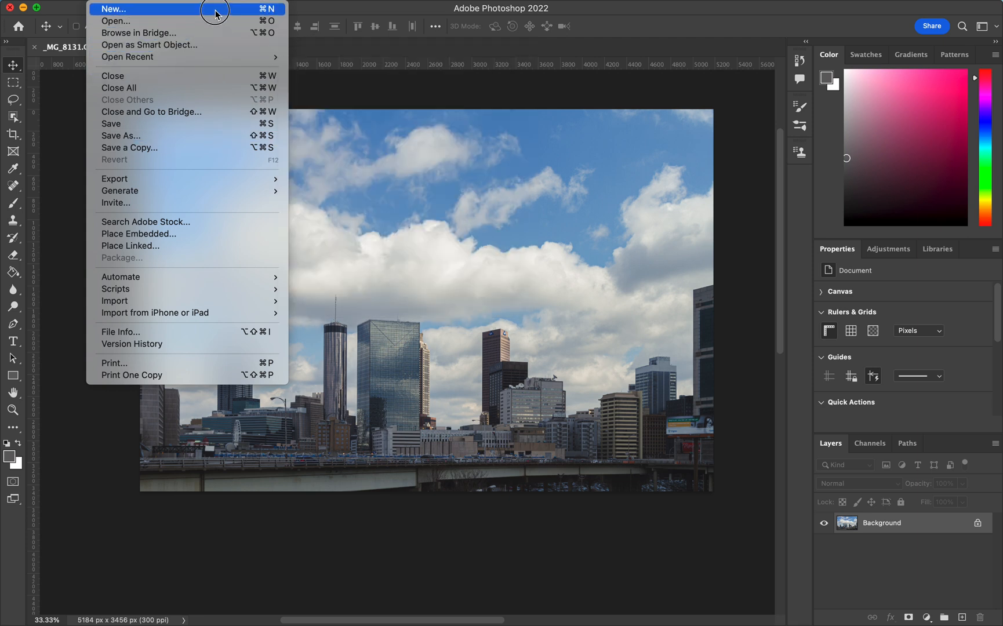
mouse_move(126, 1)
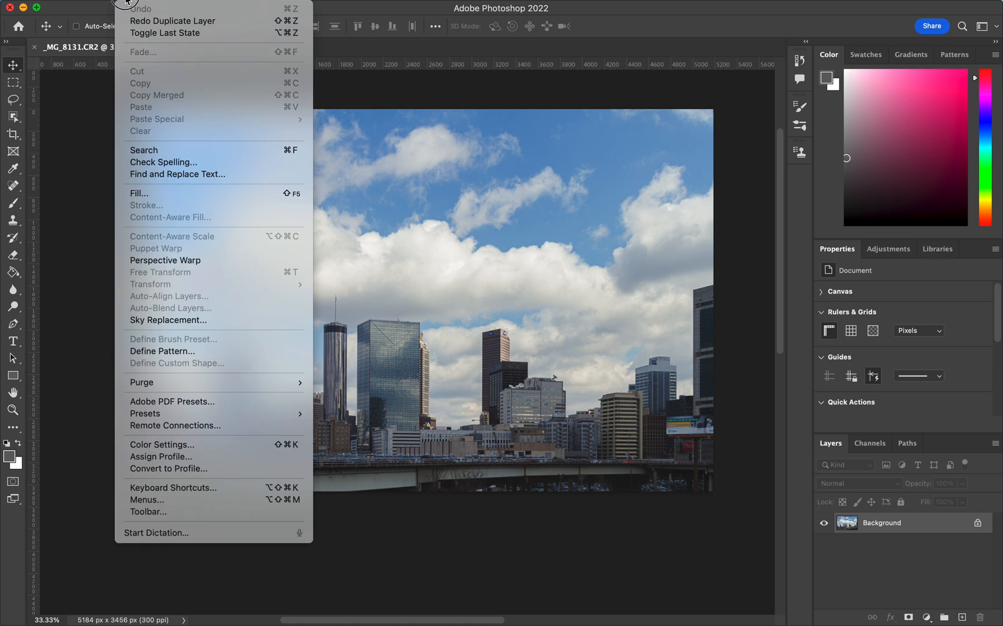
mouse_move(171, 2)
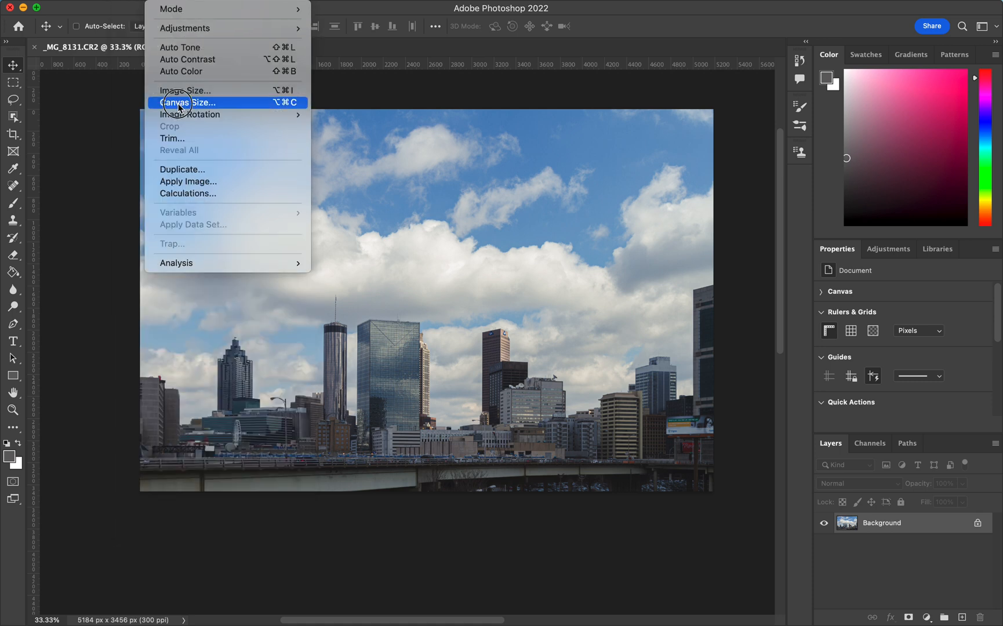
click(182, 90)
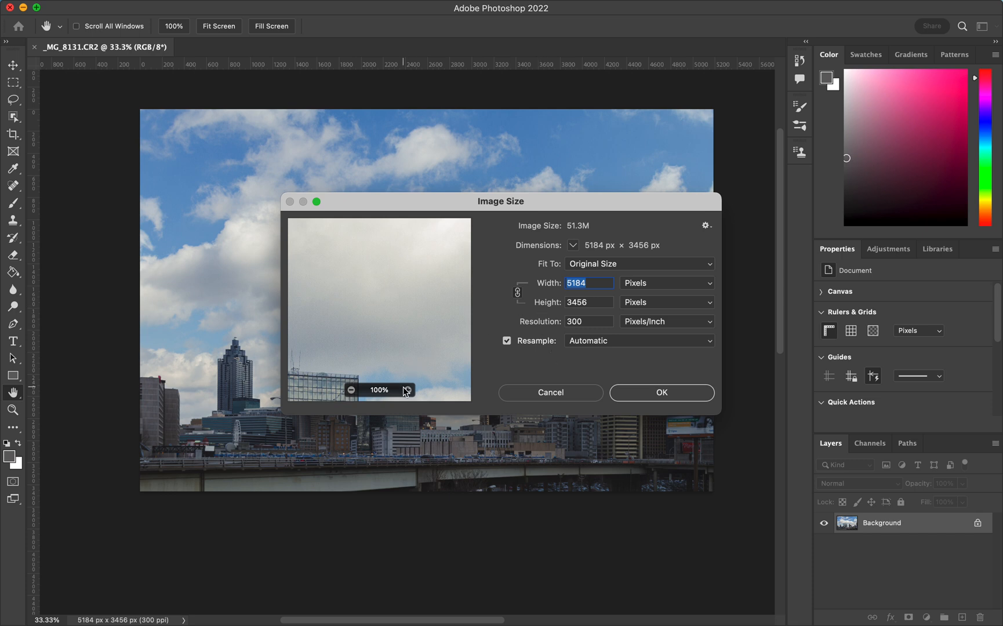
click(349, 390)
click(348, 389)
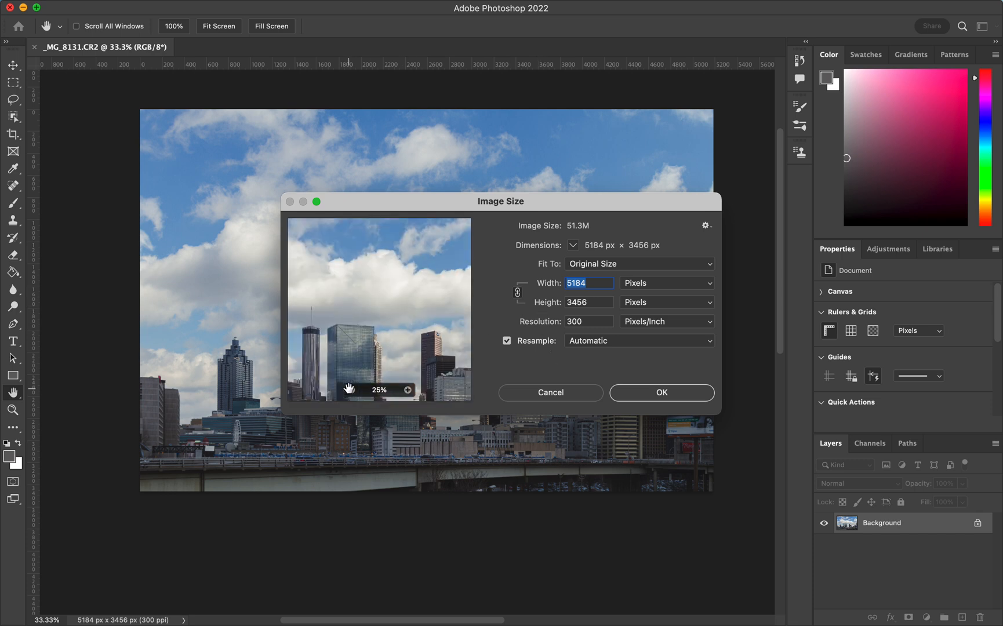
drag(411, 331, 413, 271)
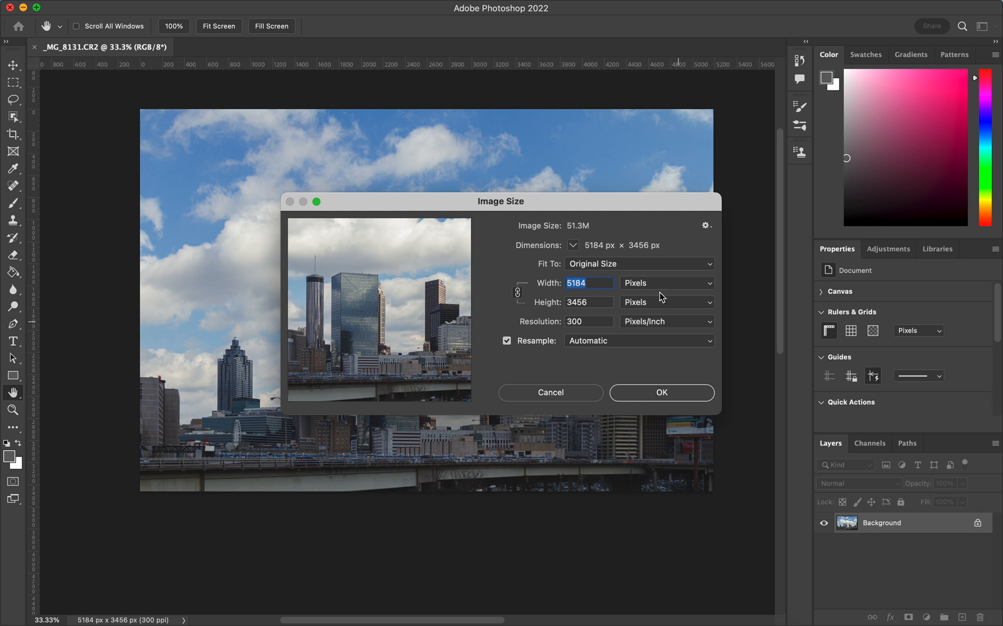
- Try the Image Size settings with Resample off, turn Resample back on, and cancel the resize
click(537, 341)
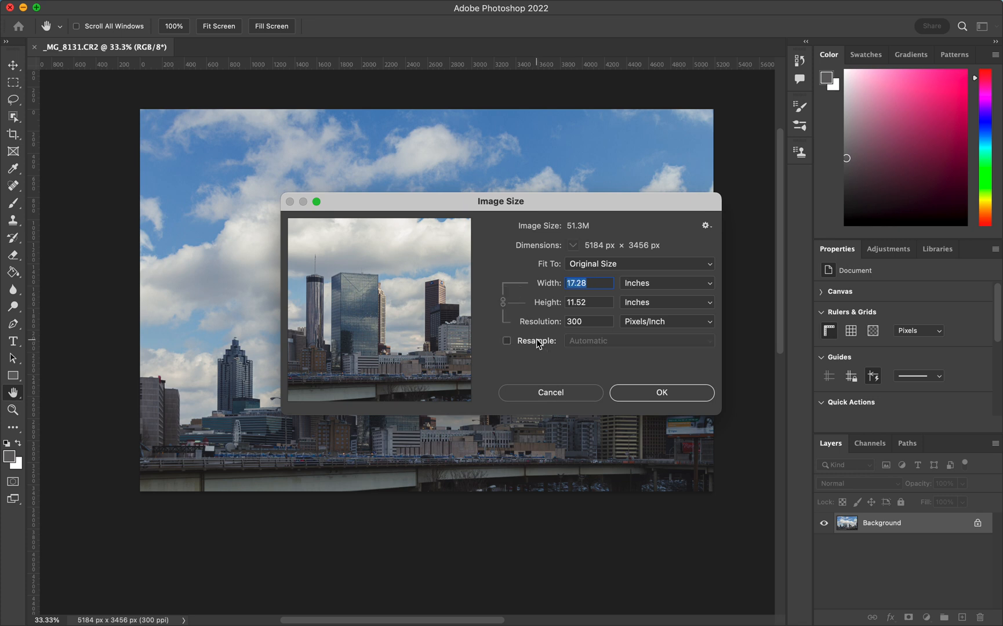
click(537, 341)
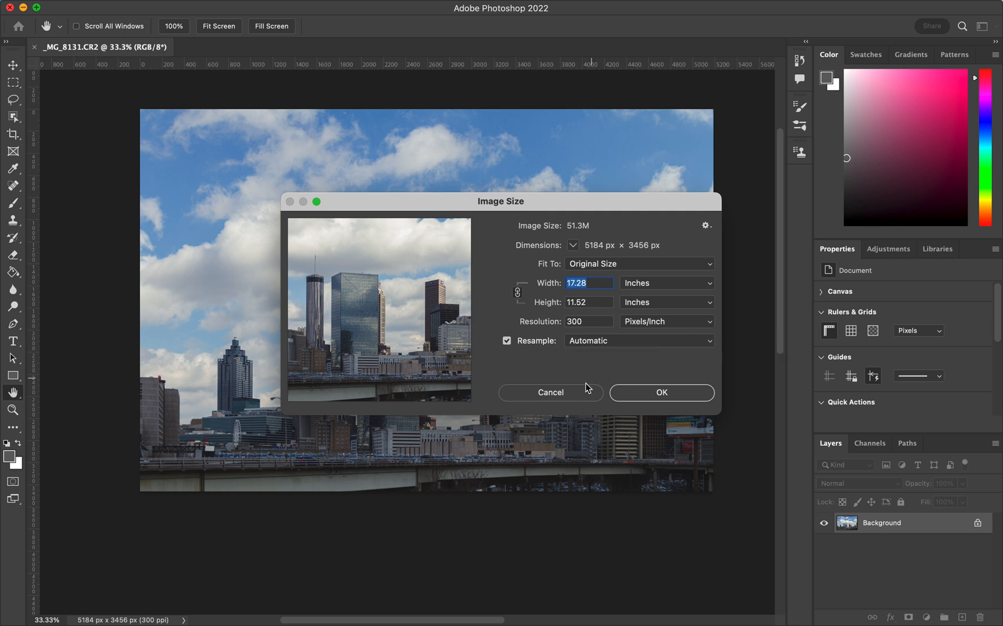
click(559, 394)
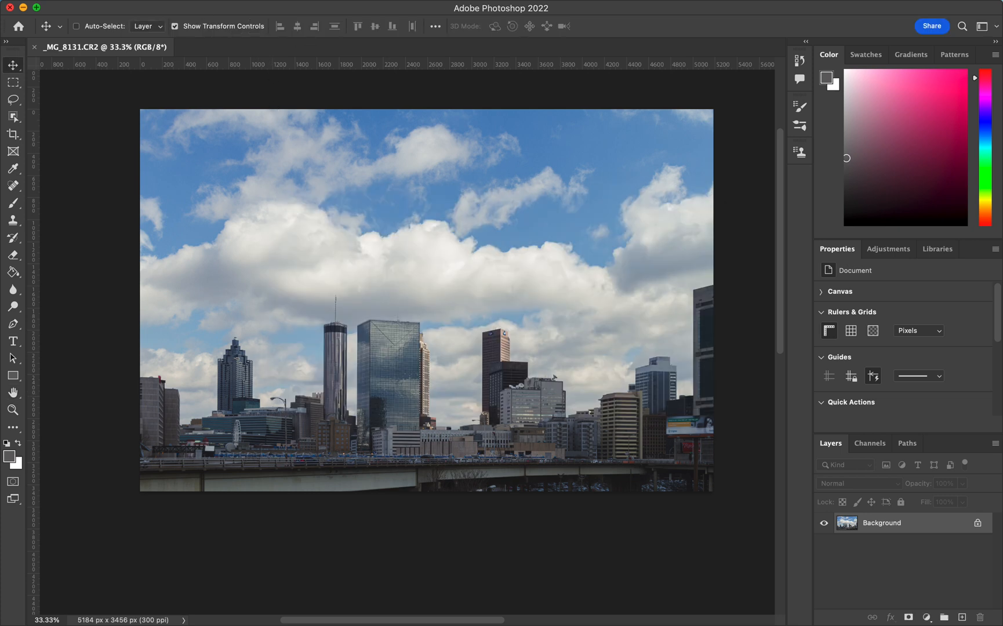
- Check the photo's Canvas Size settings and close them without applying anything
click(127, 0)
mouse_move(158, 0)
click(184, 103)
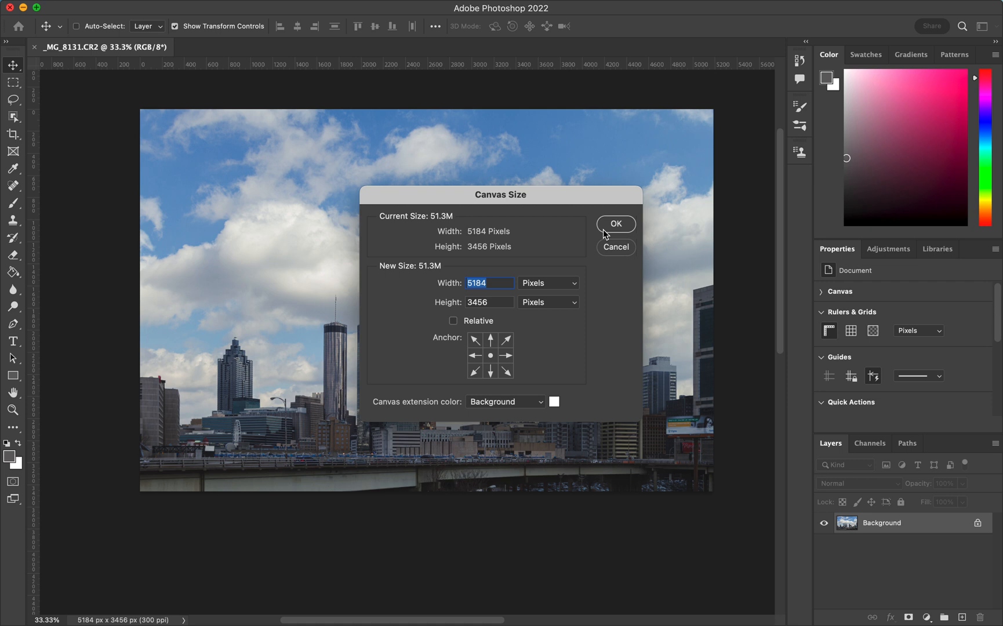
click(616, 247)
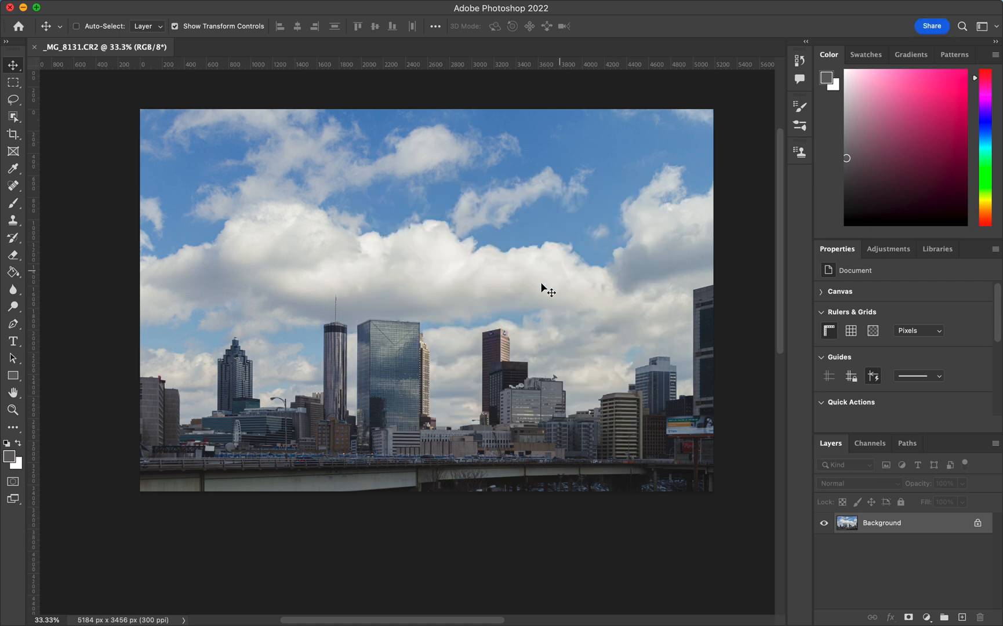
- Try a W x H x Resolution crop that trims the photo's left side and upper sky, and undo it
click(12, 136)
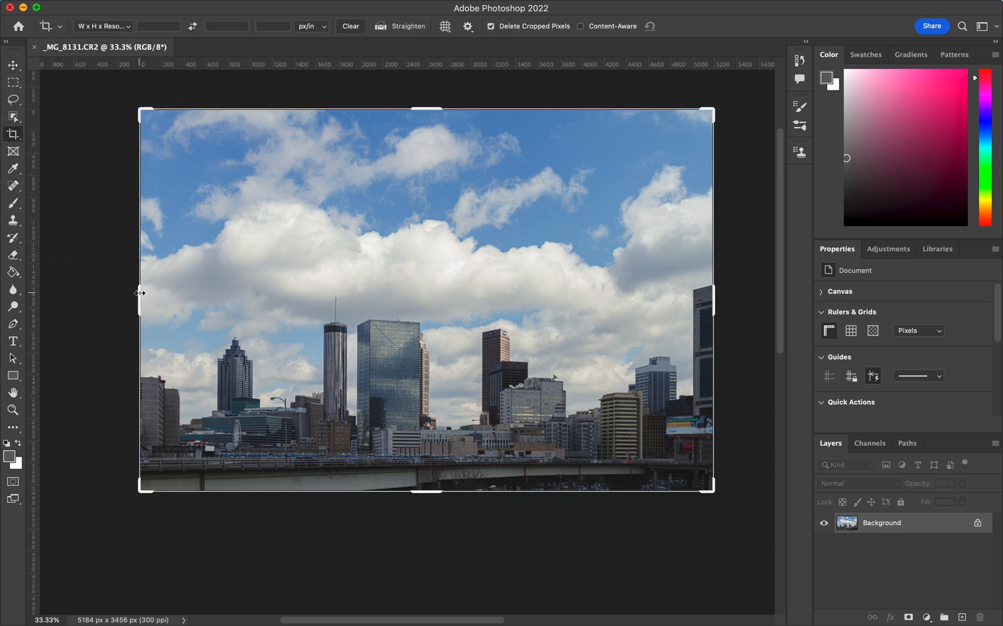
click(127, 27)
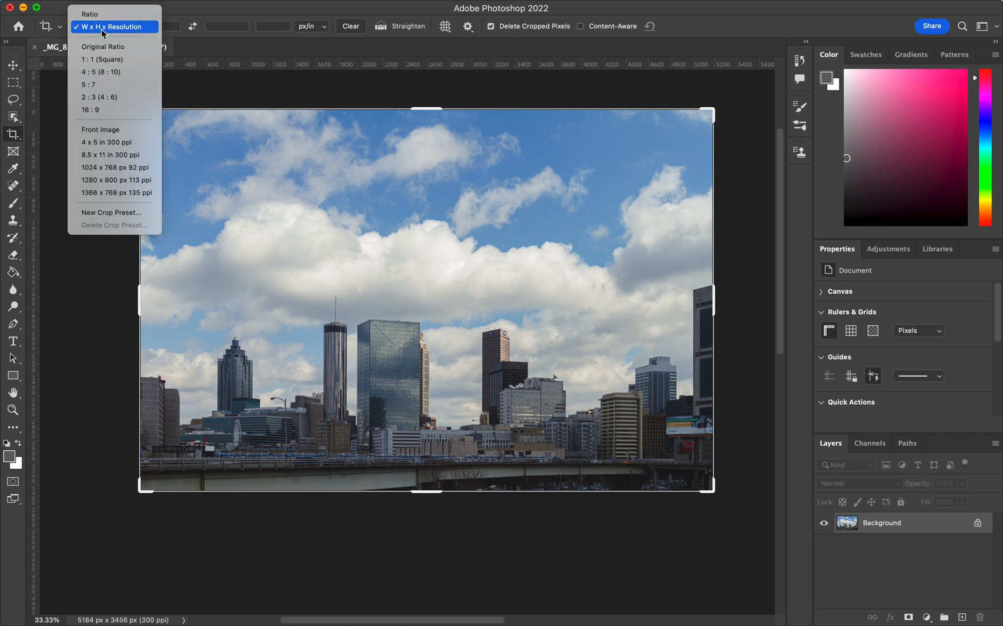
click(138, 29)
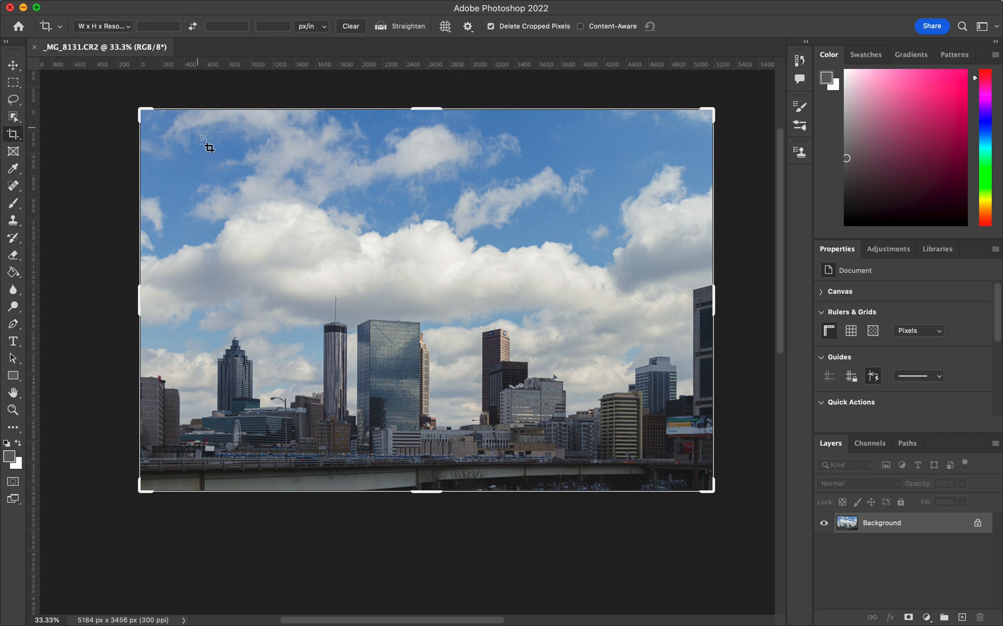
drag(137, 302, 172, 316)
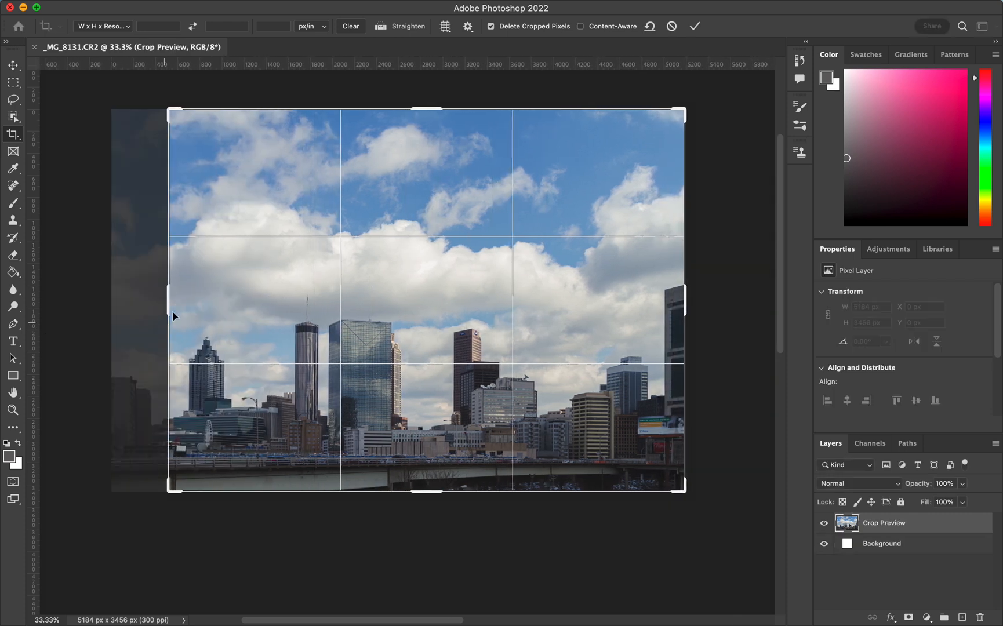
drag(420, 108, 404, 166)
key(Return)
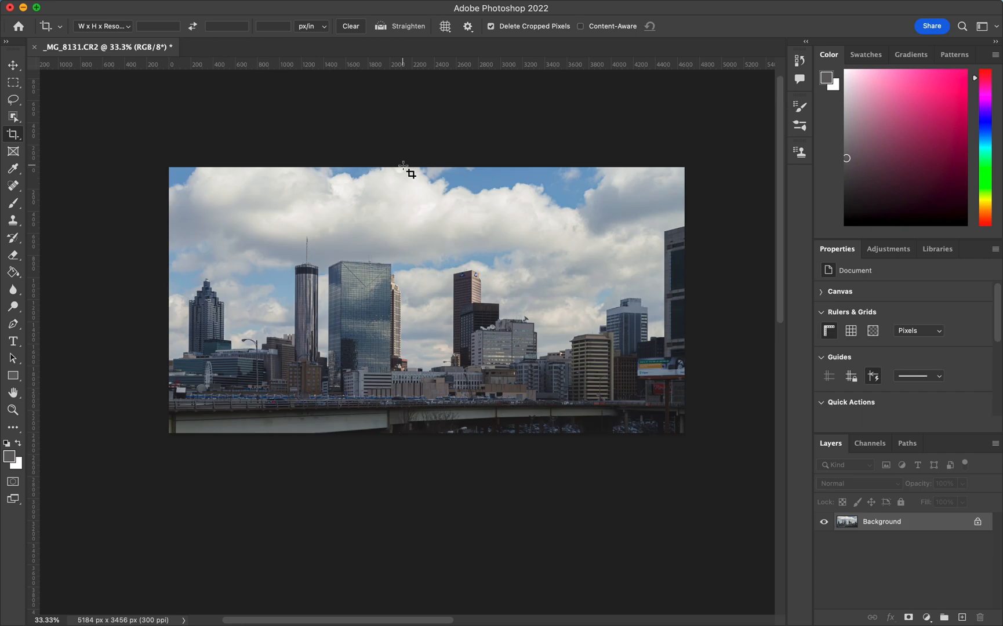
key(super+z)
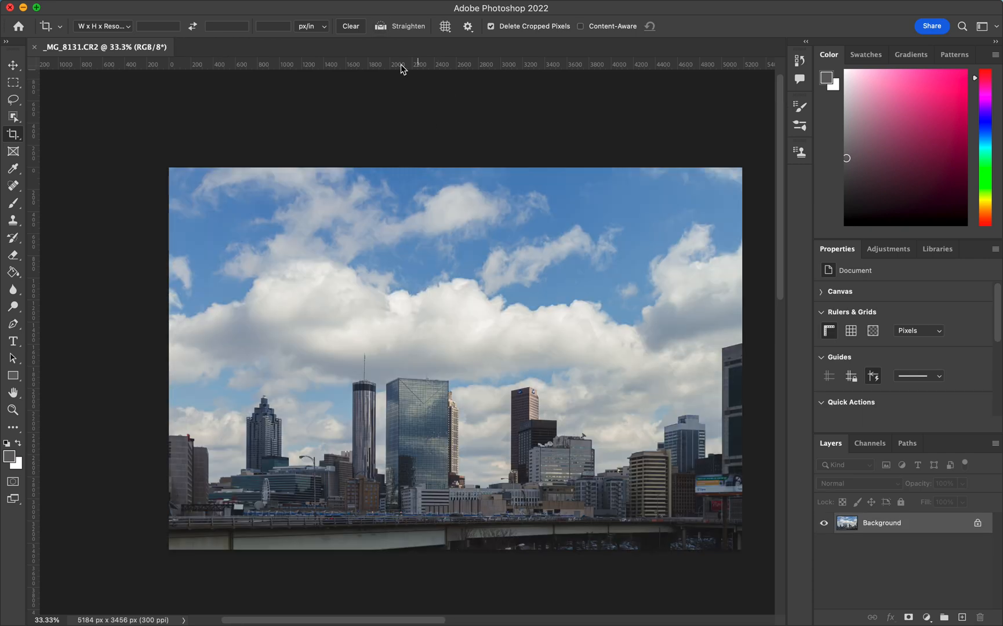